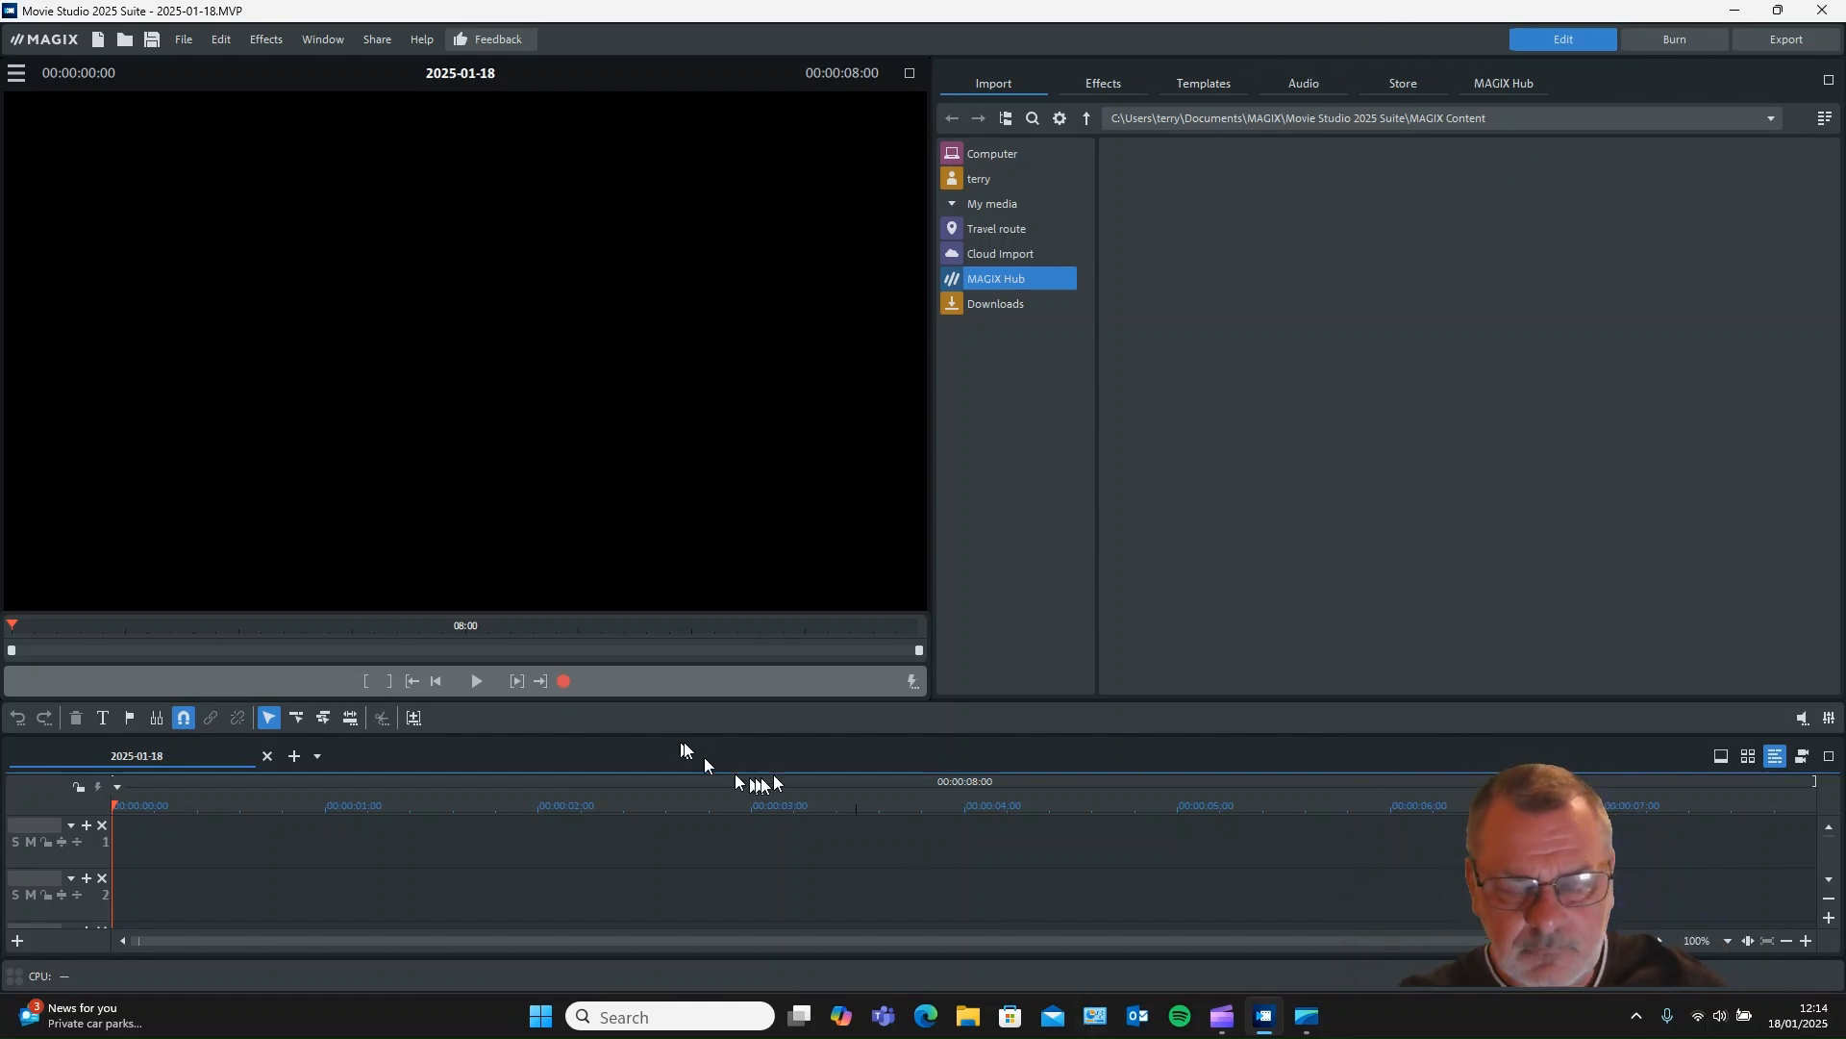
- Open the Tracking files folder on the desktop, view the 1 (Copy) speech bubble image, and close the image and folder
{"action": "left_click", "coordinate": [1727, 9]}
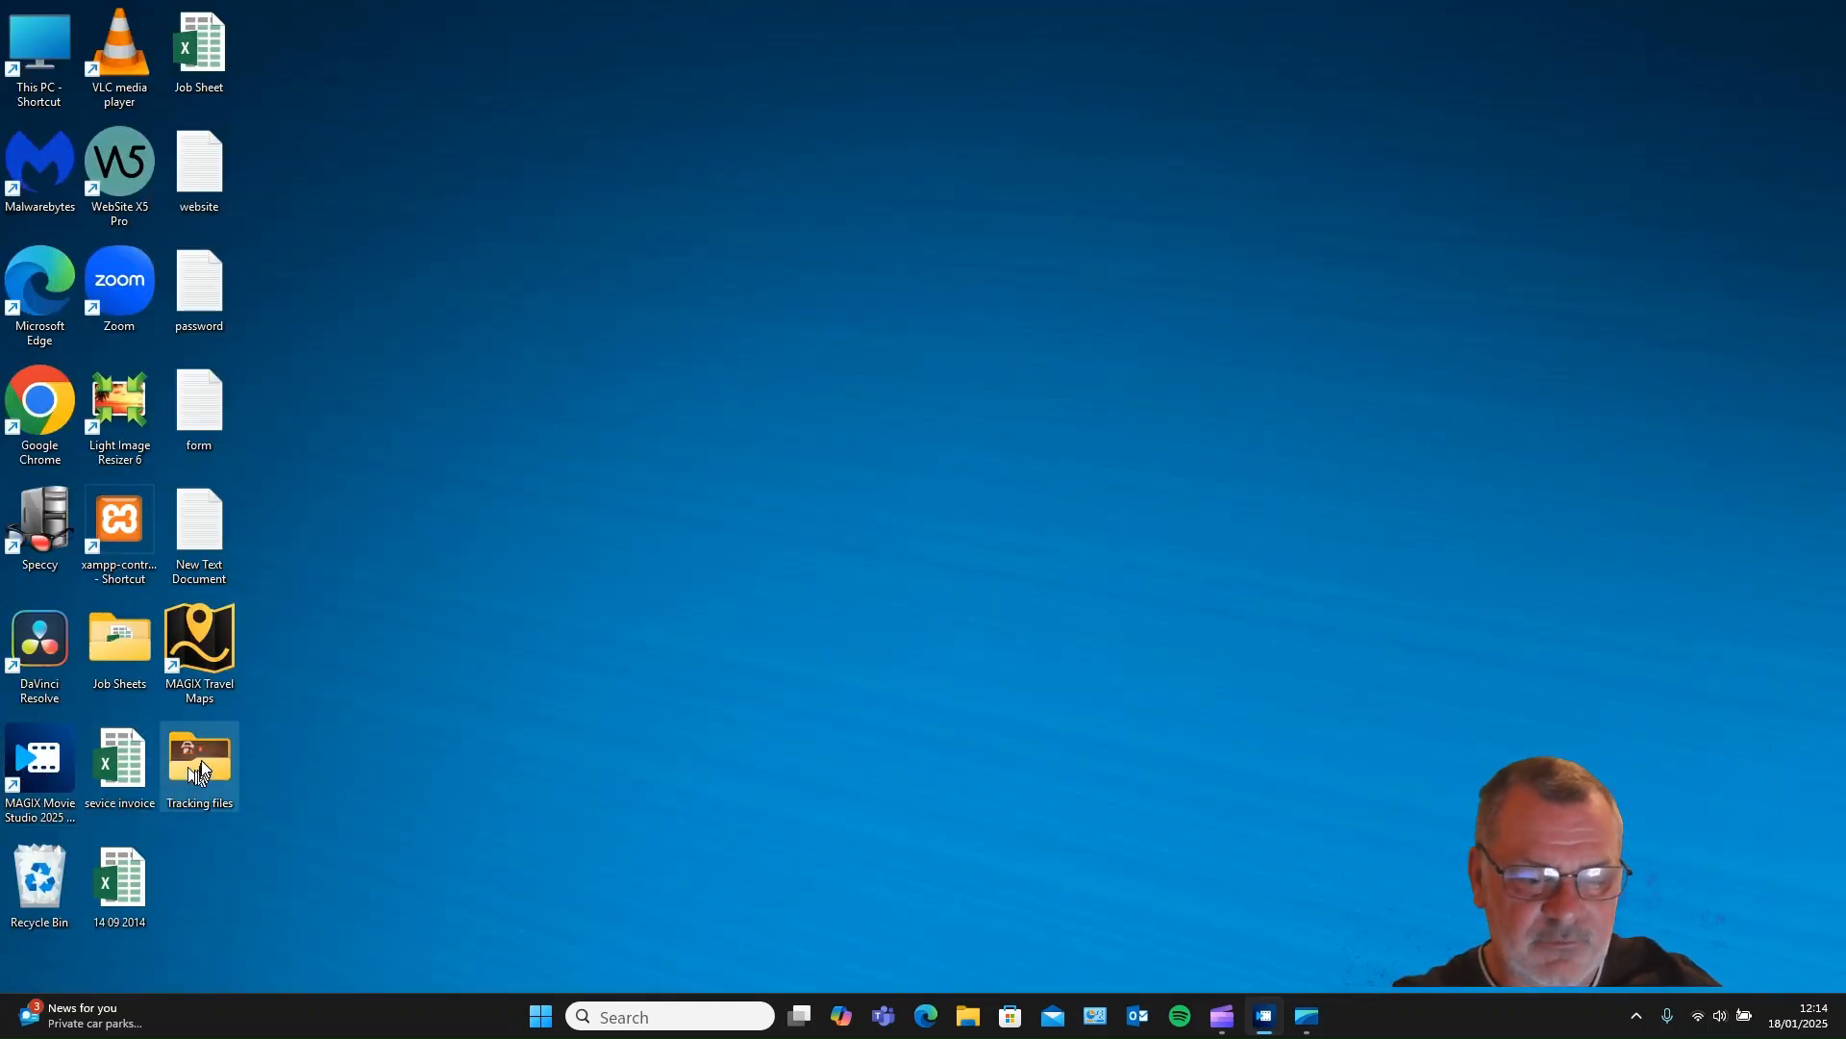
{"action": "double_click", "coordinate": [203, 762]}
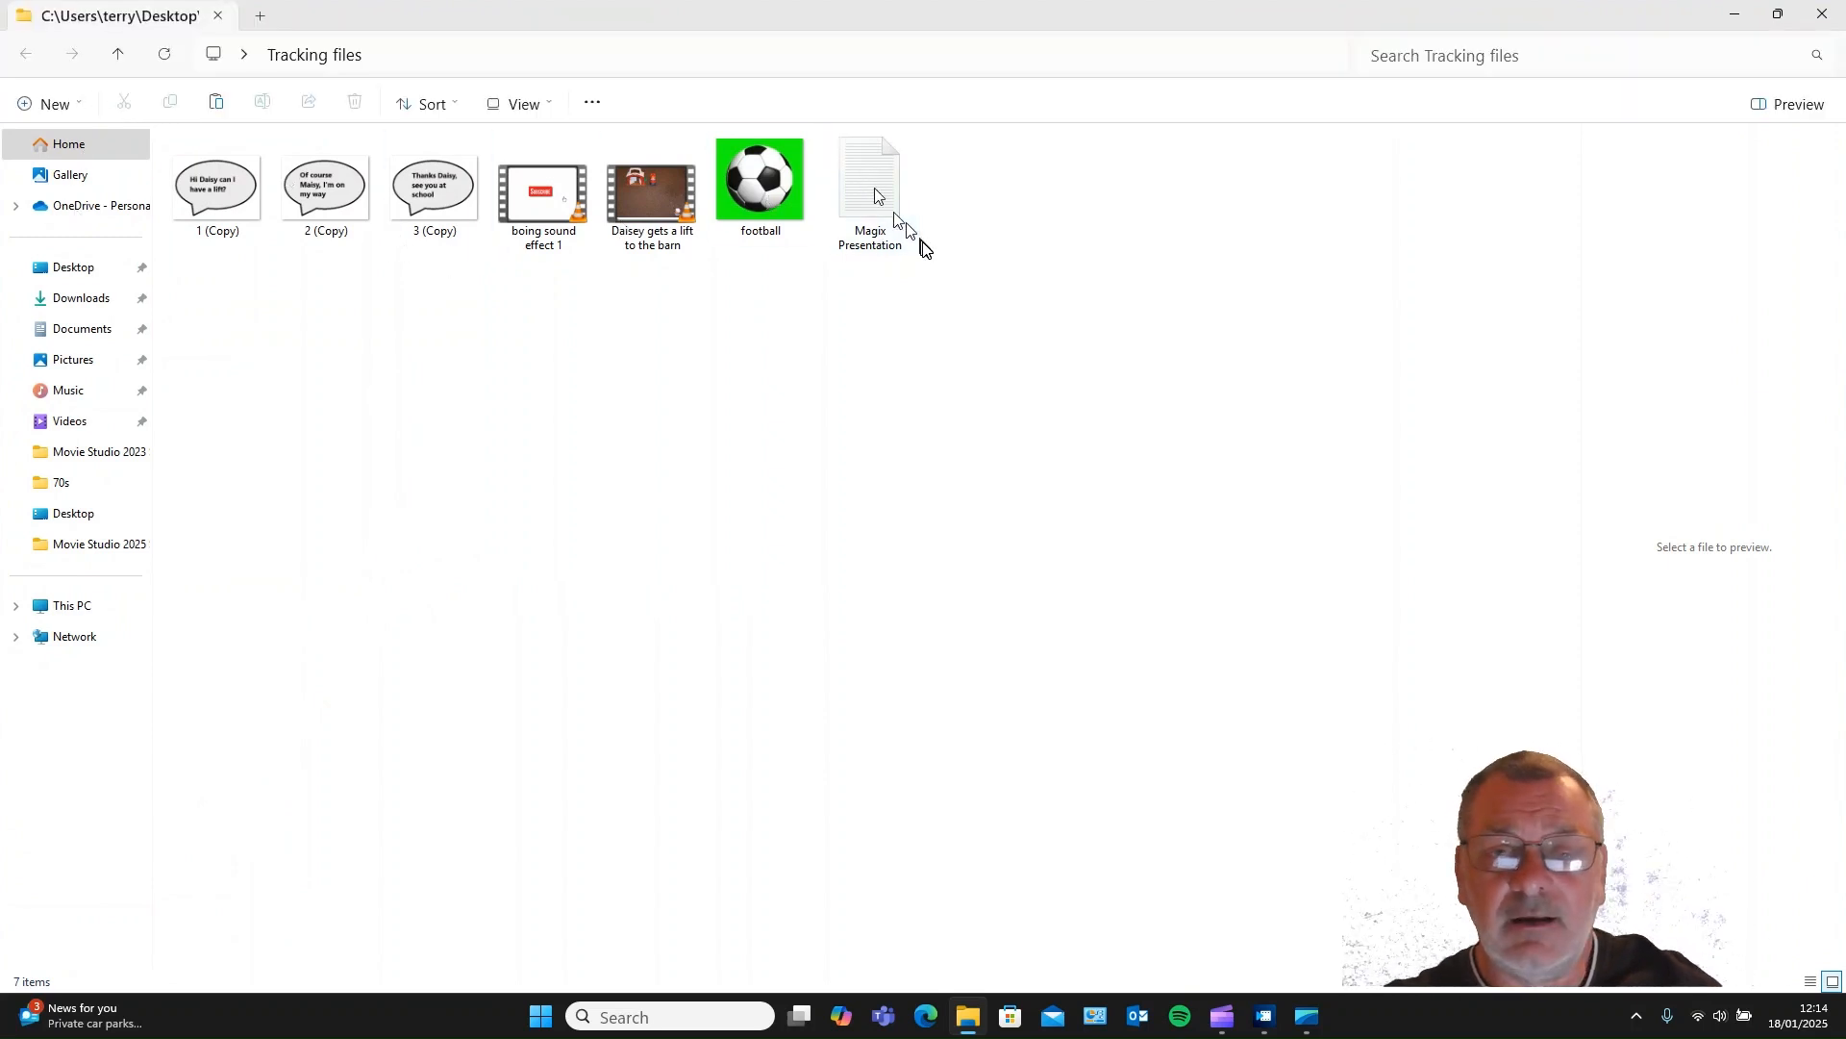
{"action": "left_click", "coordinate": [220, 192]}
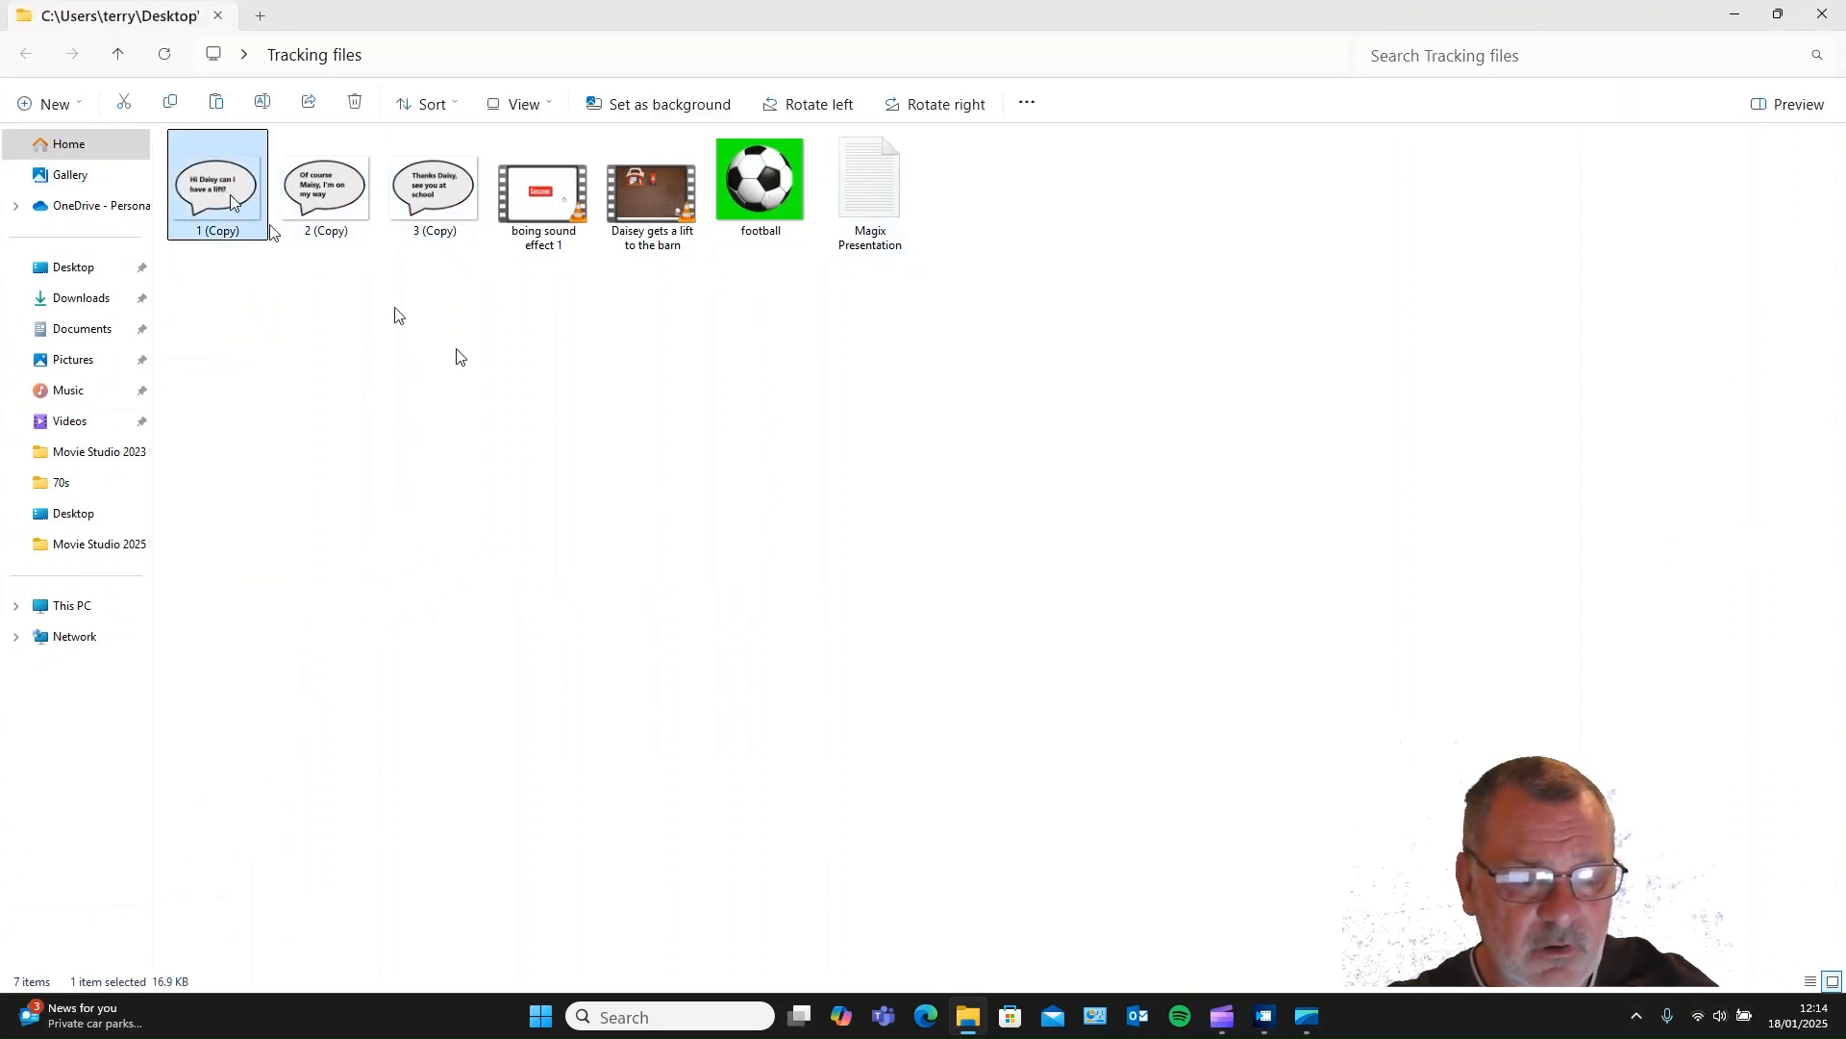
{"action": "key", "text": "Return"}
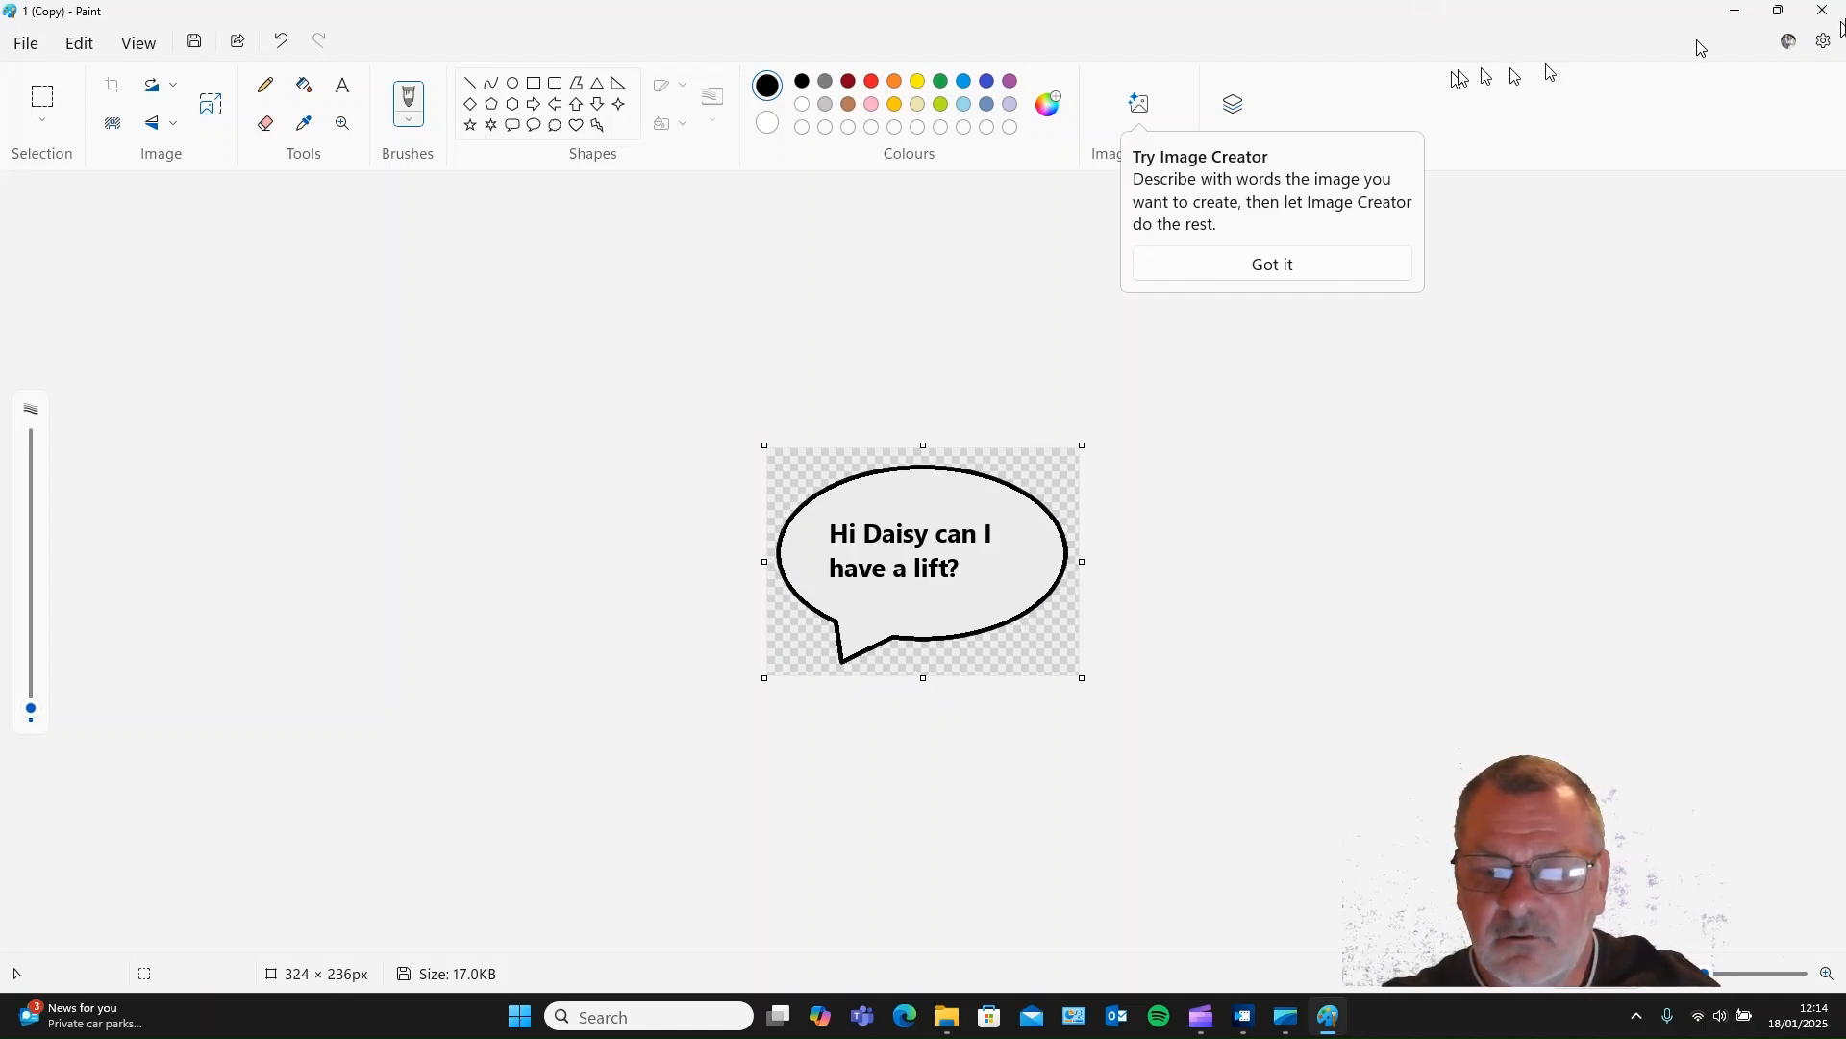
{"action": "left_click", "coordinate": [1822, 11]}
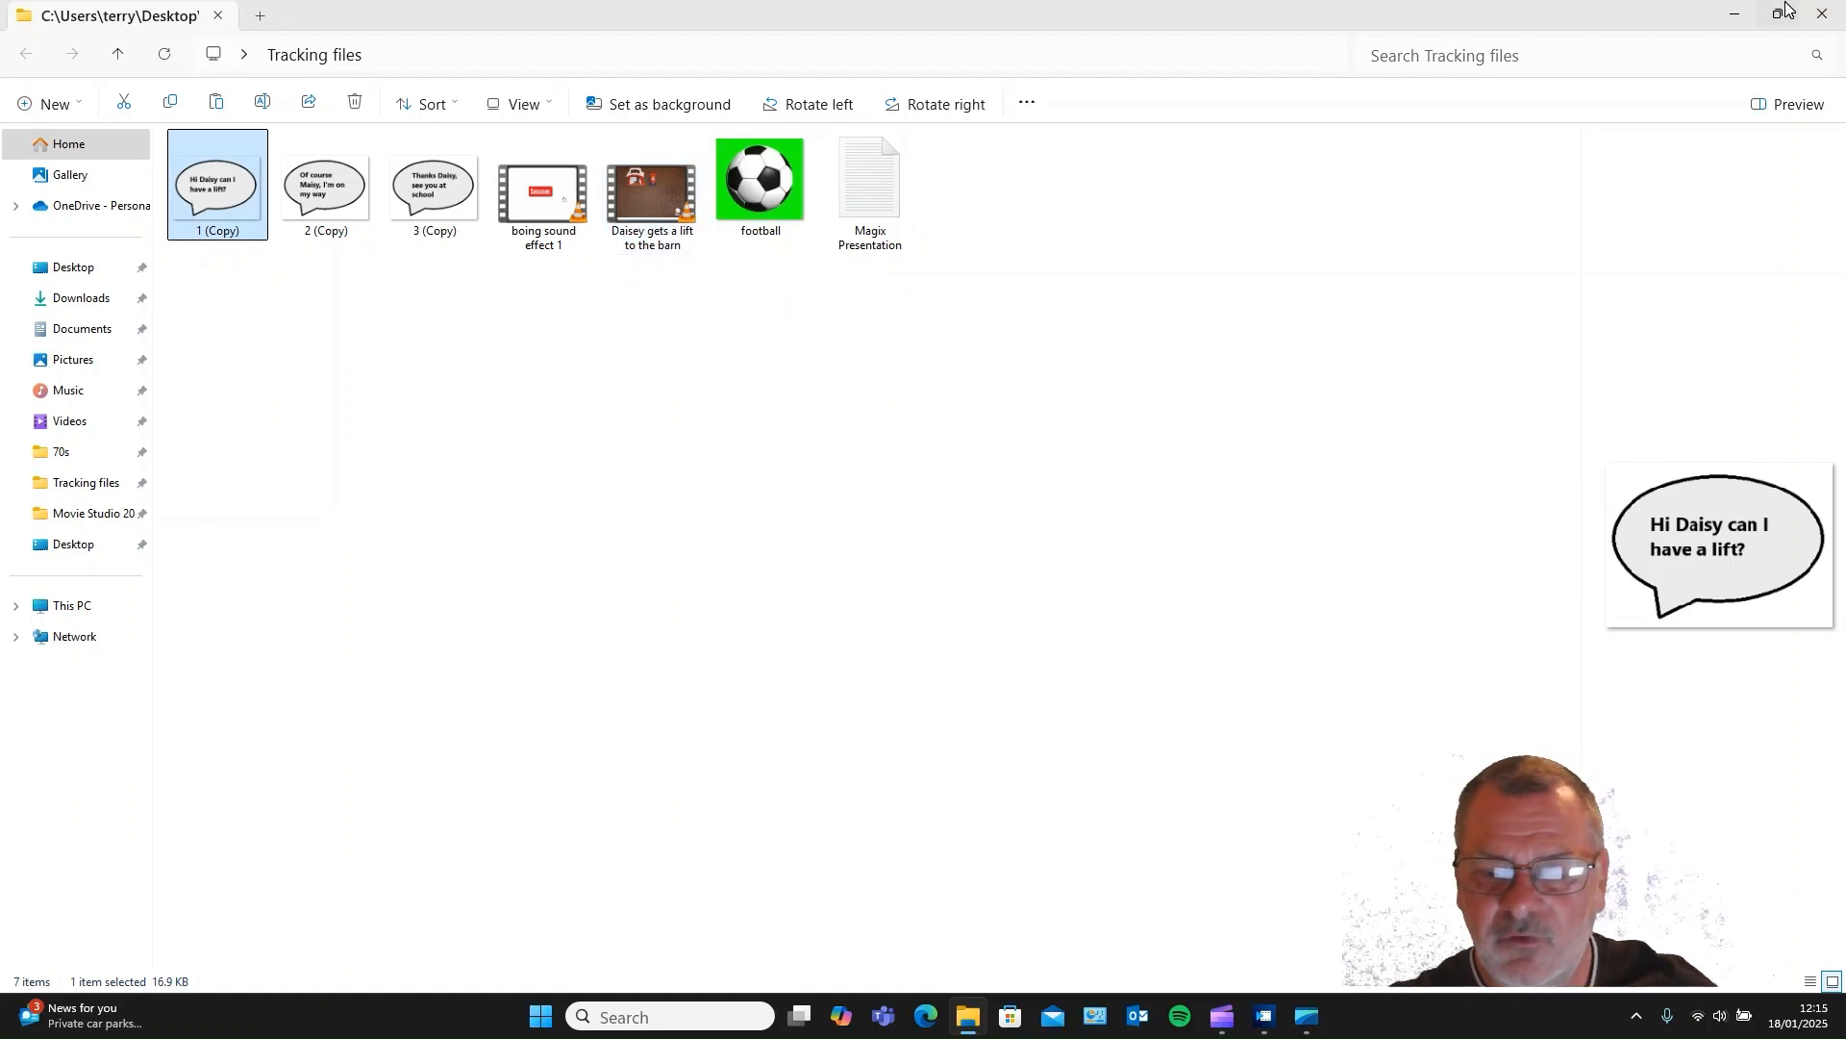
{"action": "left_click", "coordinate": [1820, 18]}
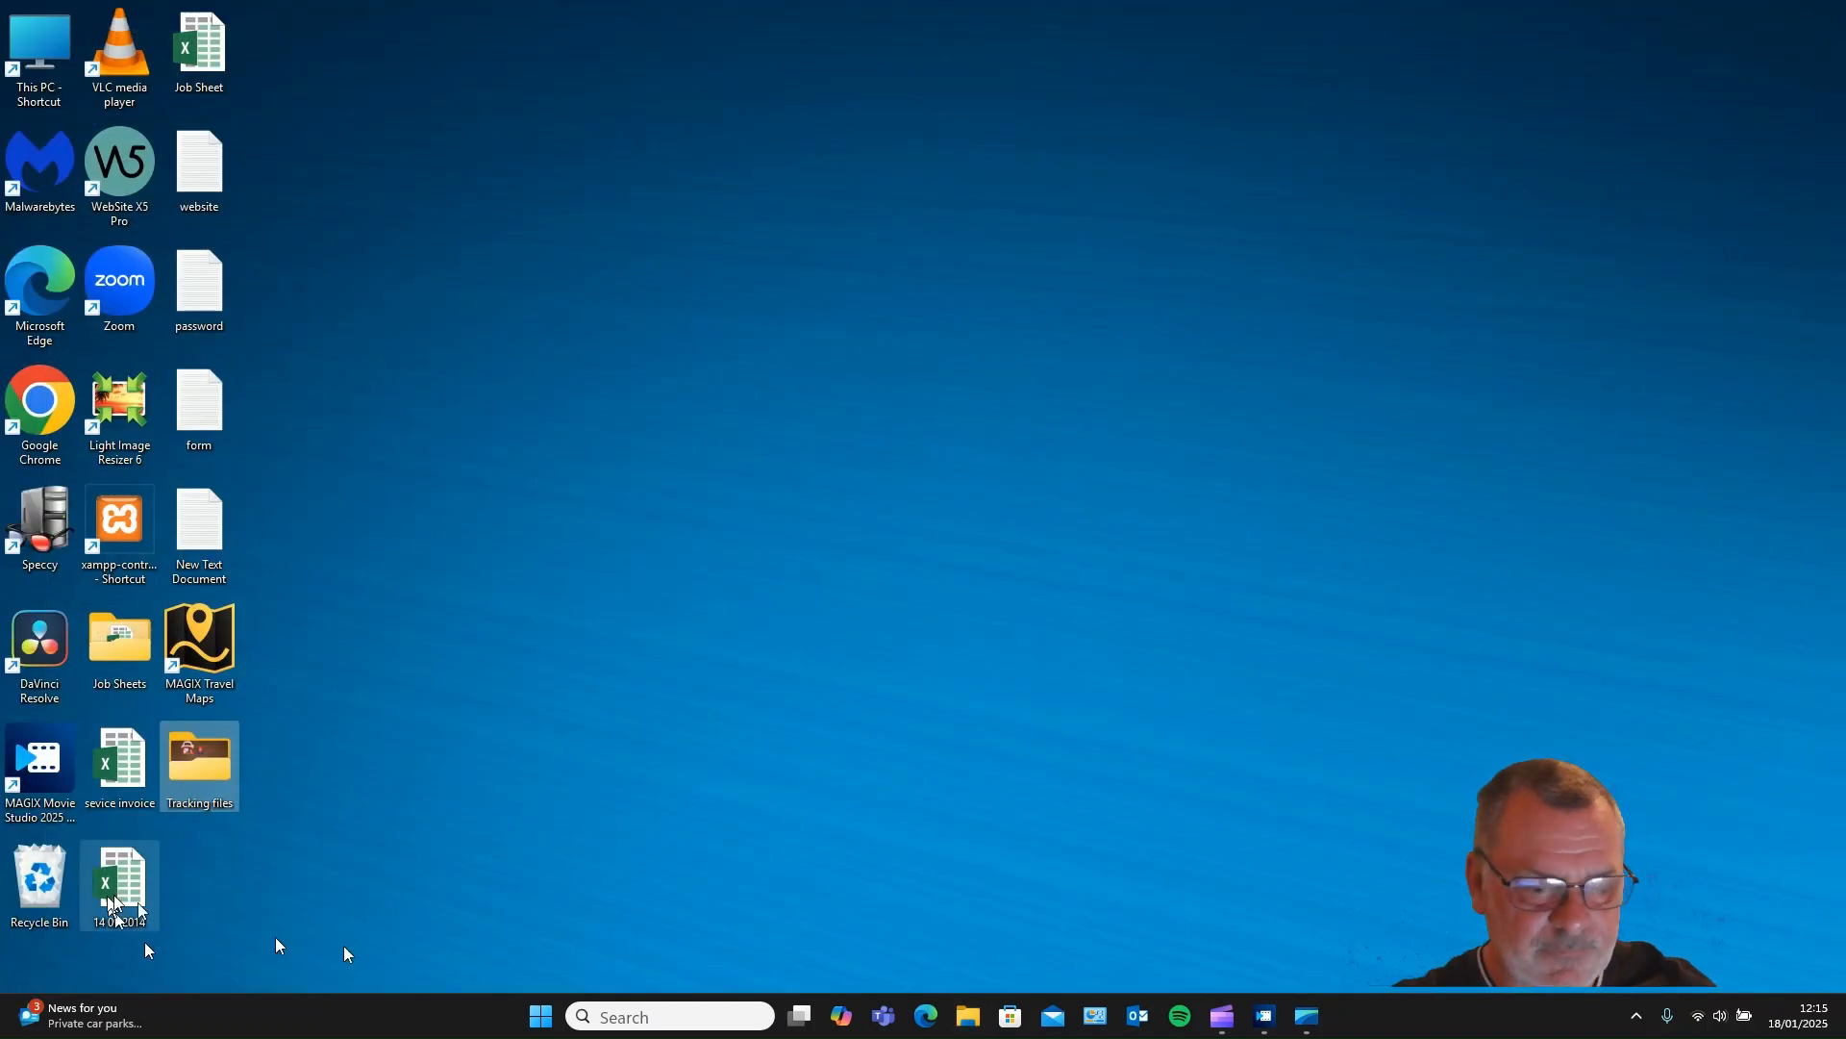
- Return to Movie Studio, place Daisey gets a lift to the barn.mp4 from the desktop's Tracking files folder at the start of track 1, and enlarge the timeline area
{"action": "left_click", "coordinate": [1265, 1016]}
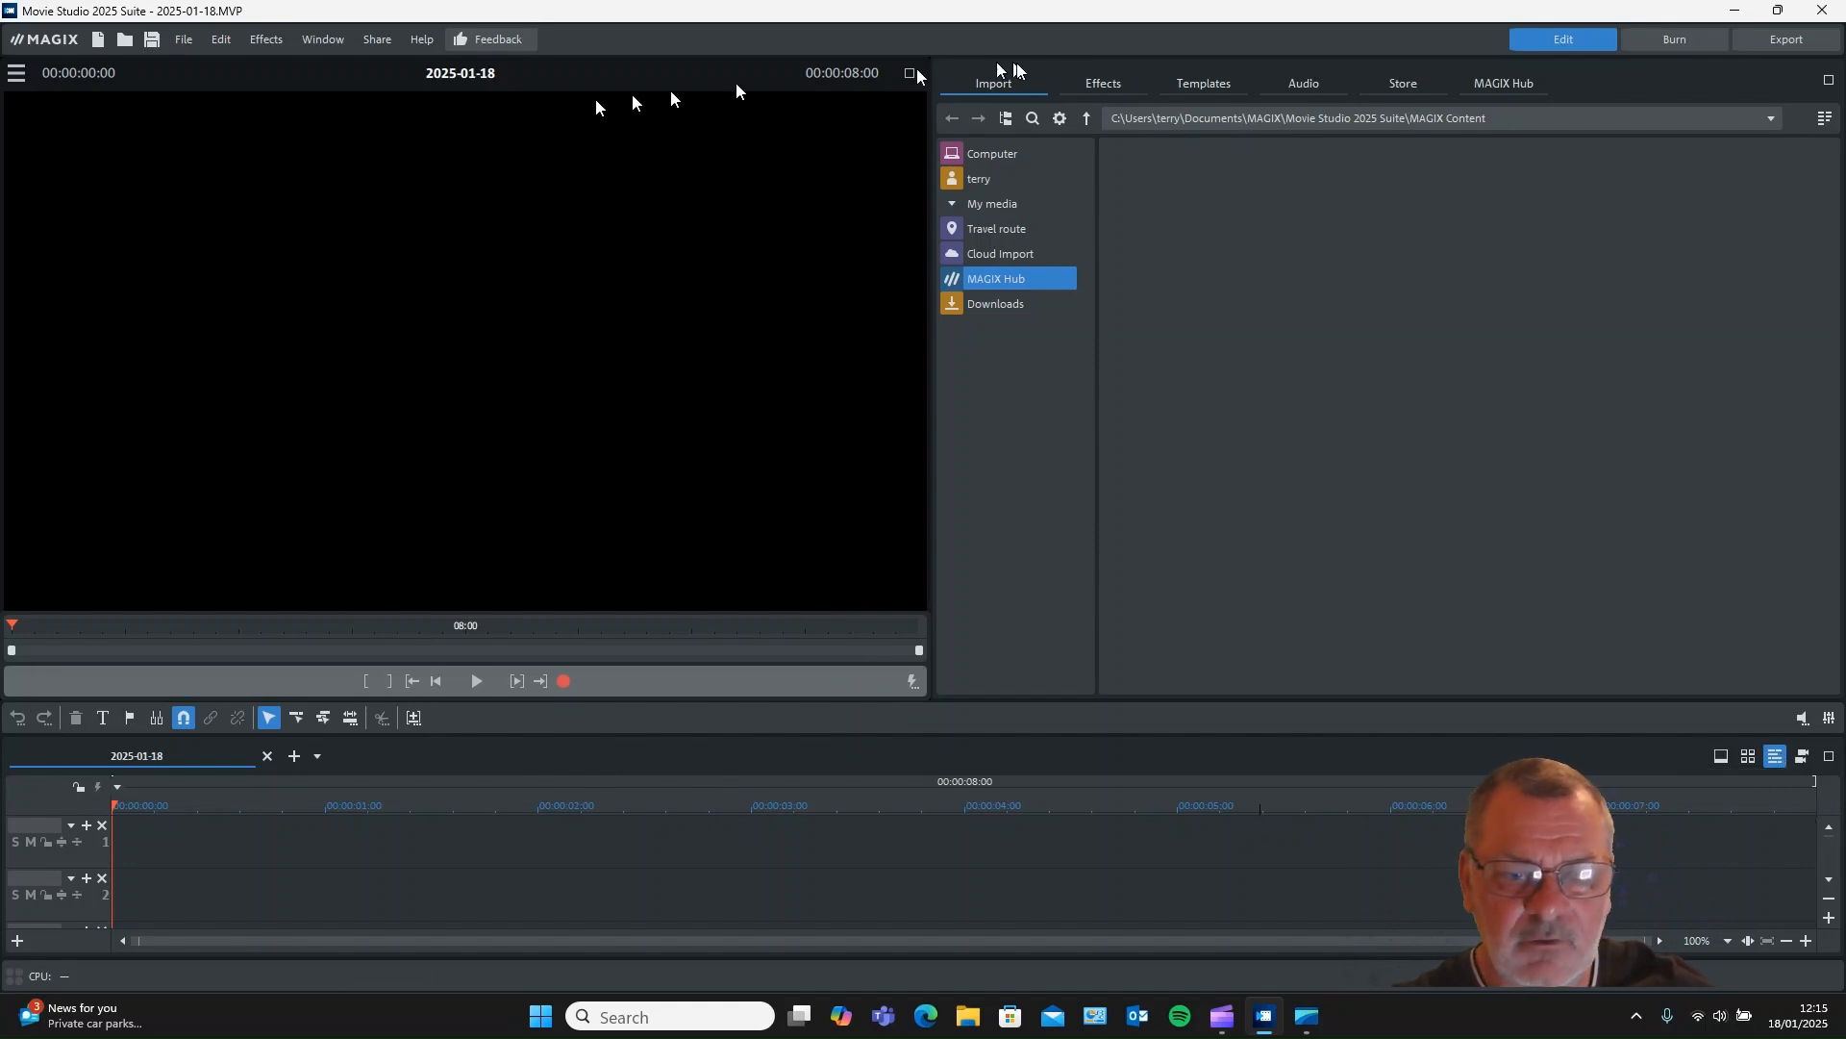
{"action": "left_click", "coordinate": [996, 181]}
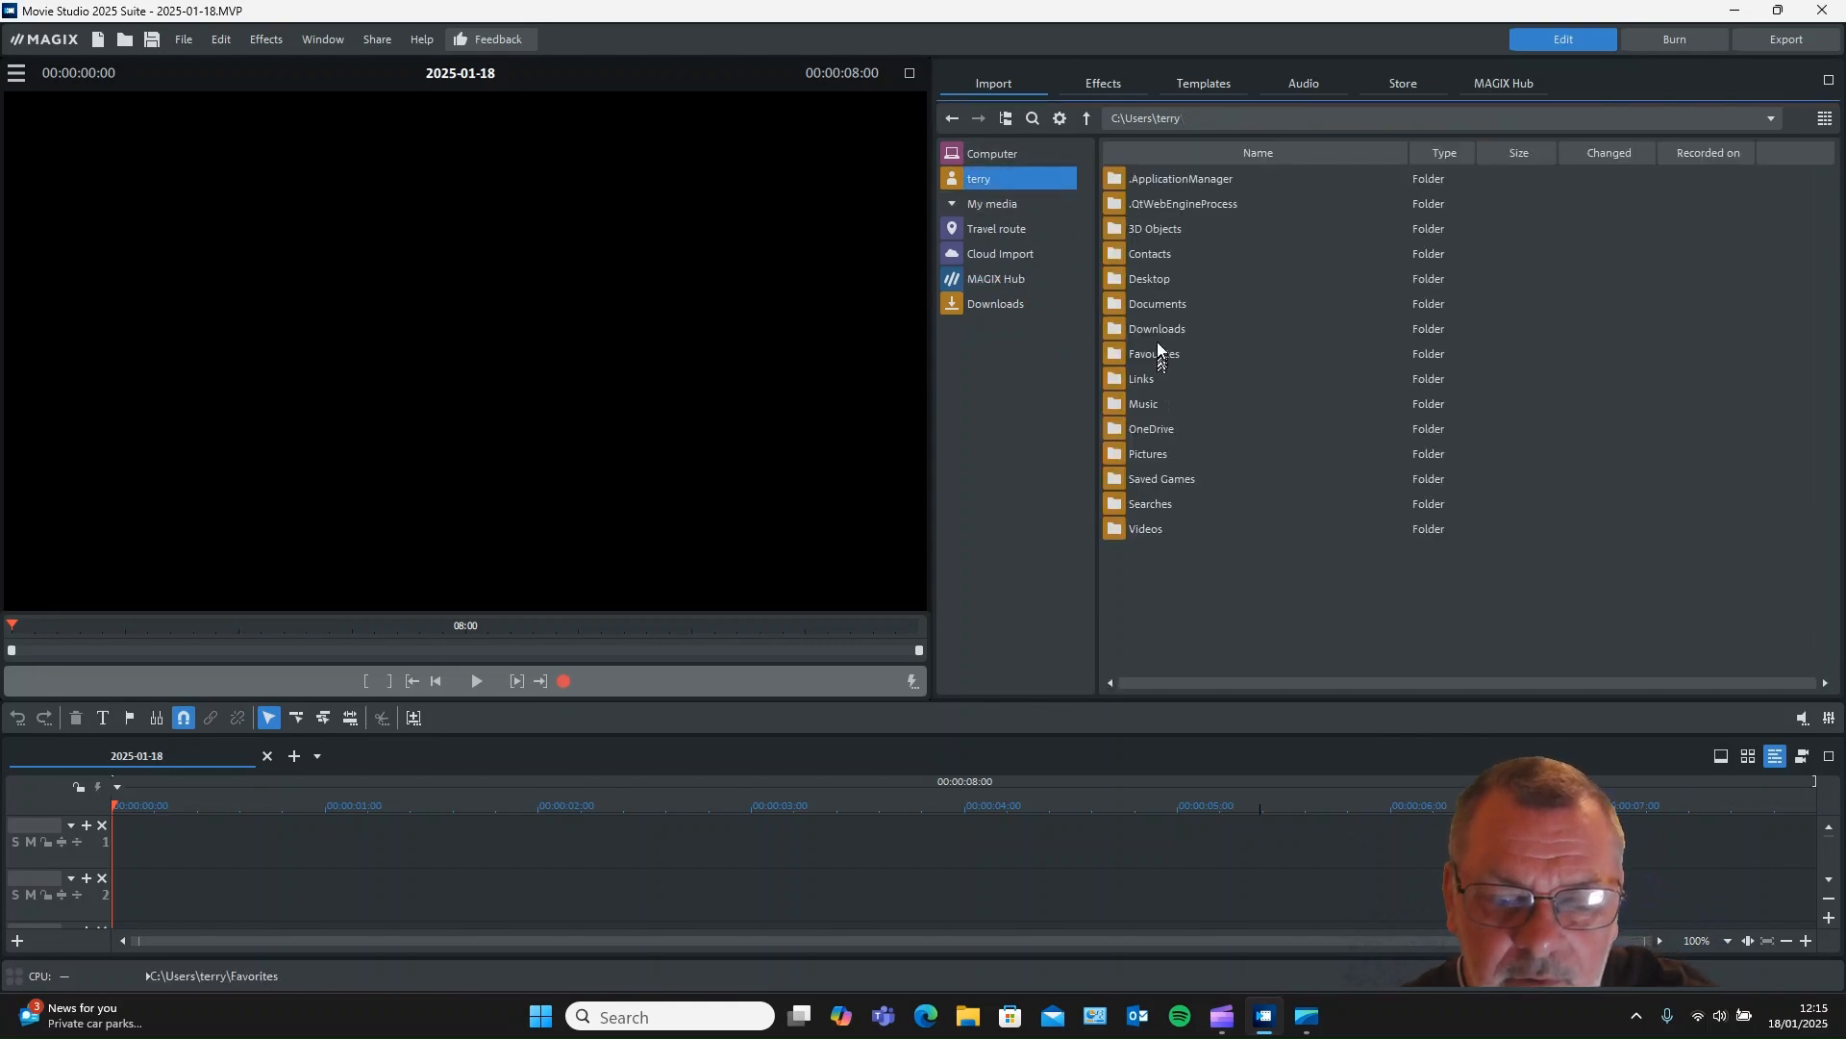
{"action": "double_click", "coordinate": [1156, 278]}
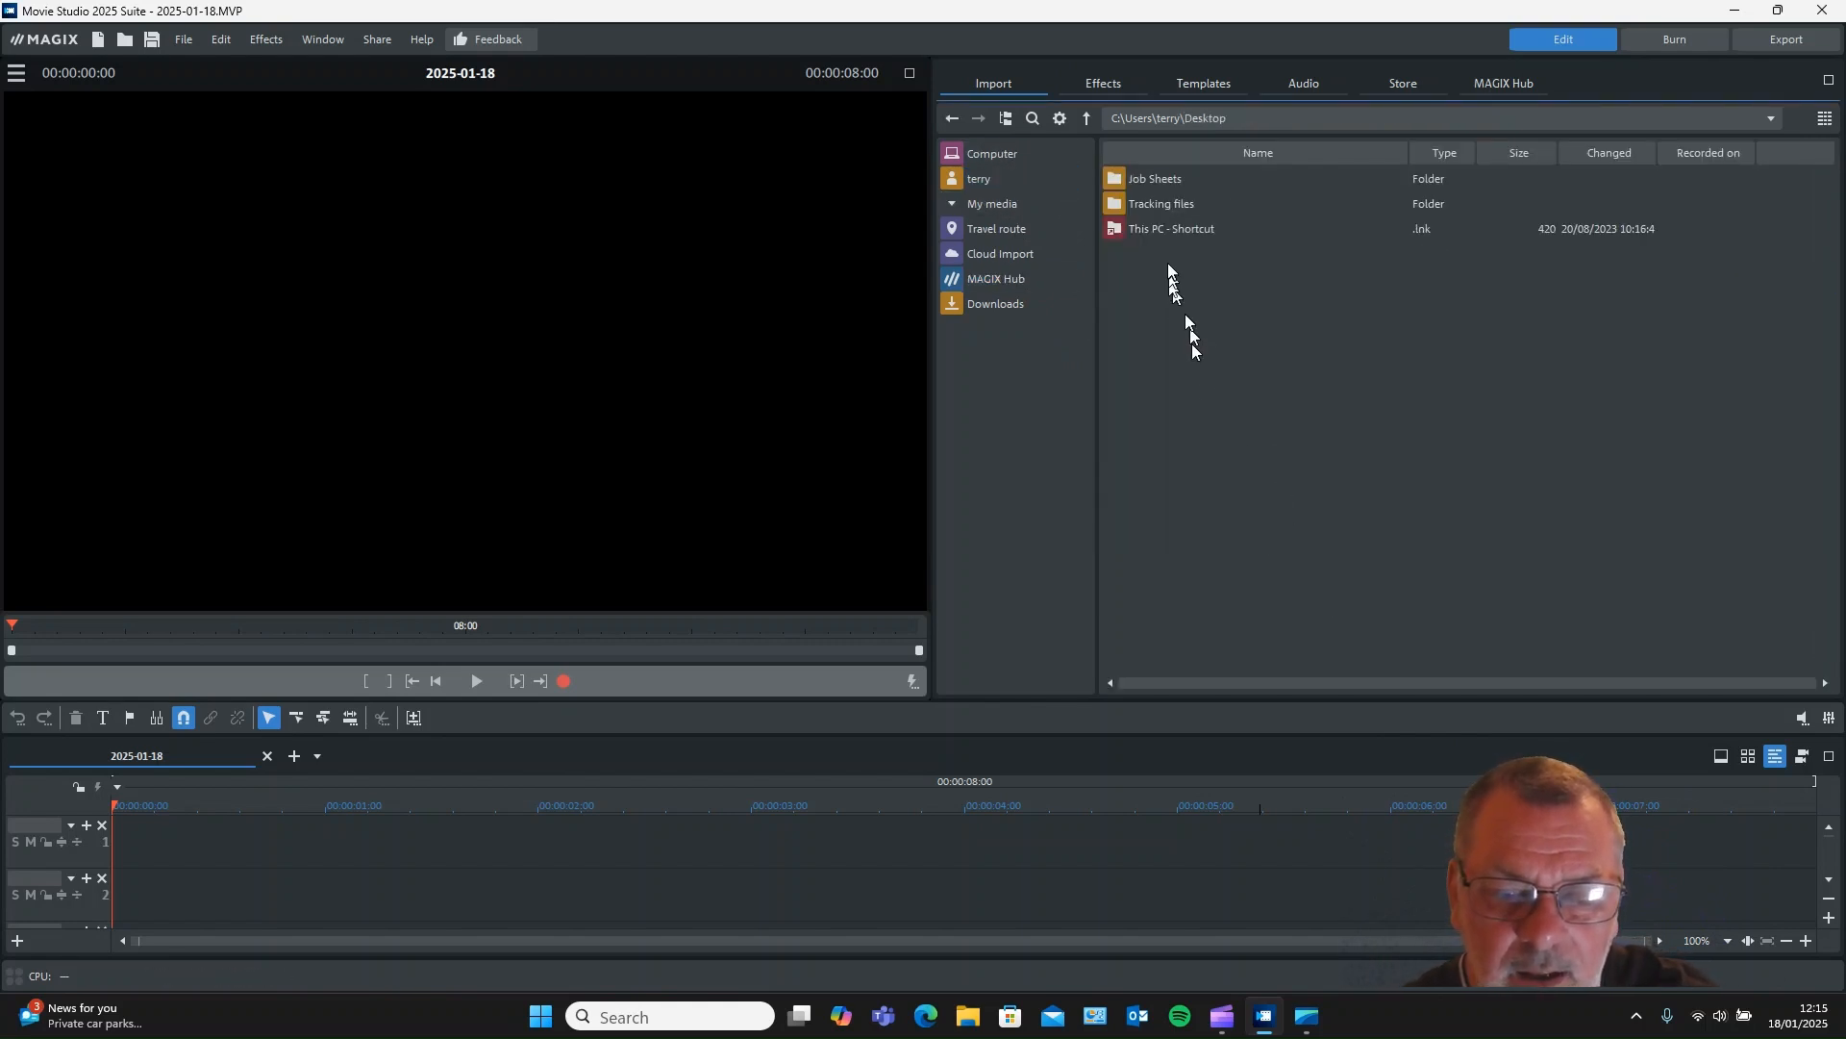
{"action": "double_click", "coordinate": [1170, 206]}
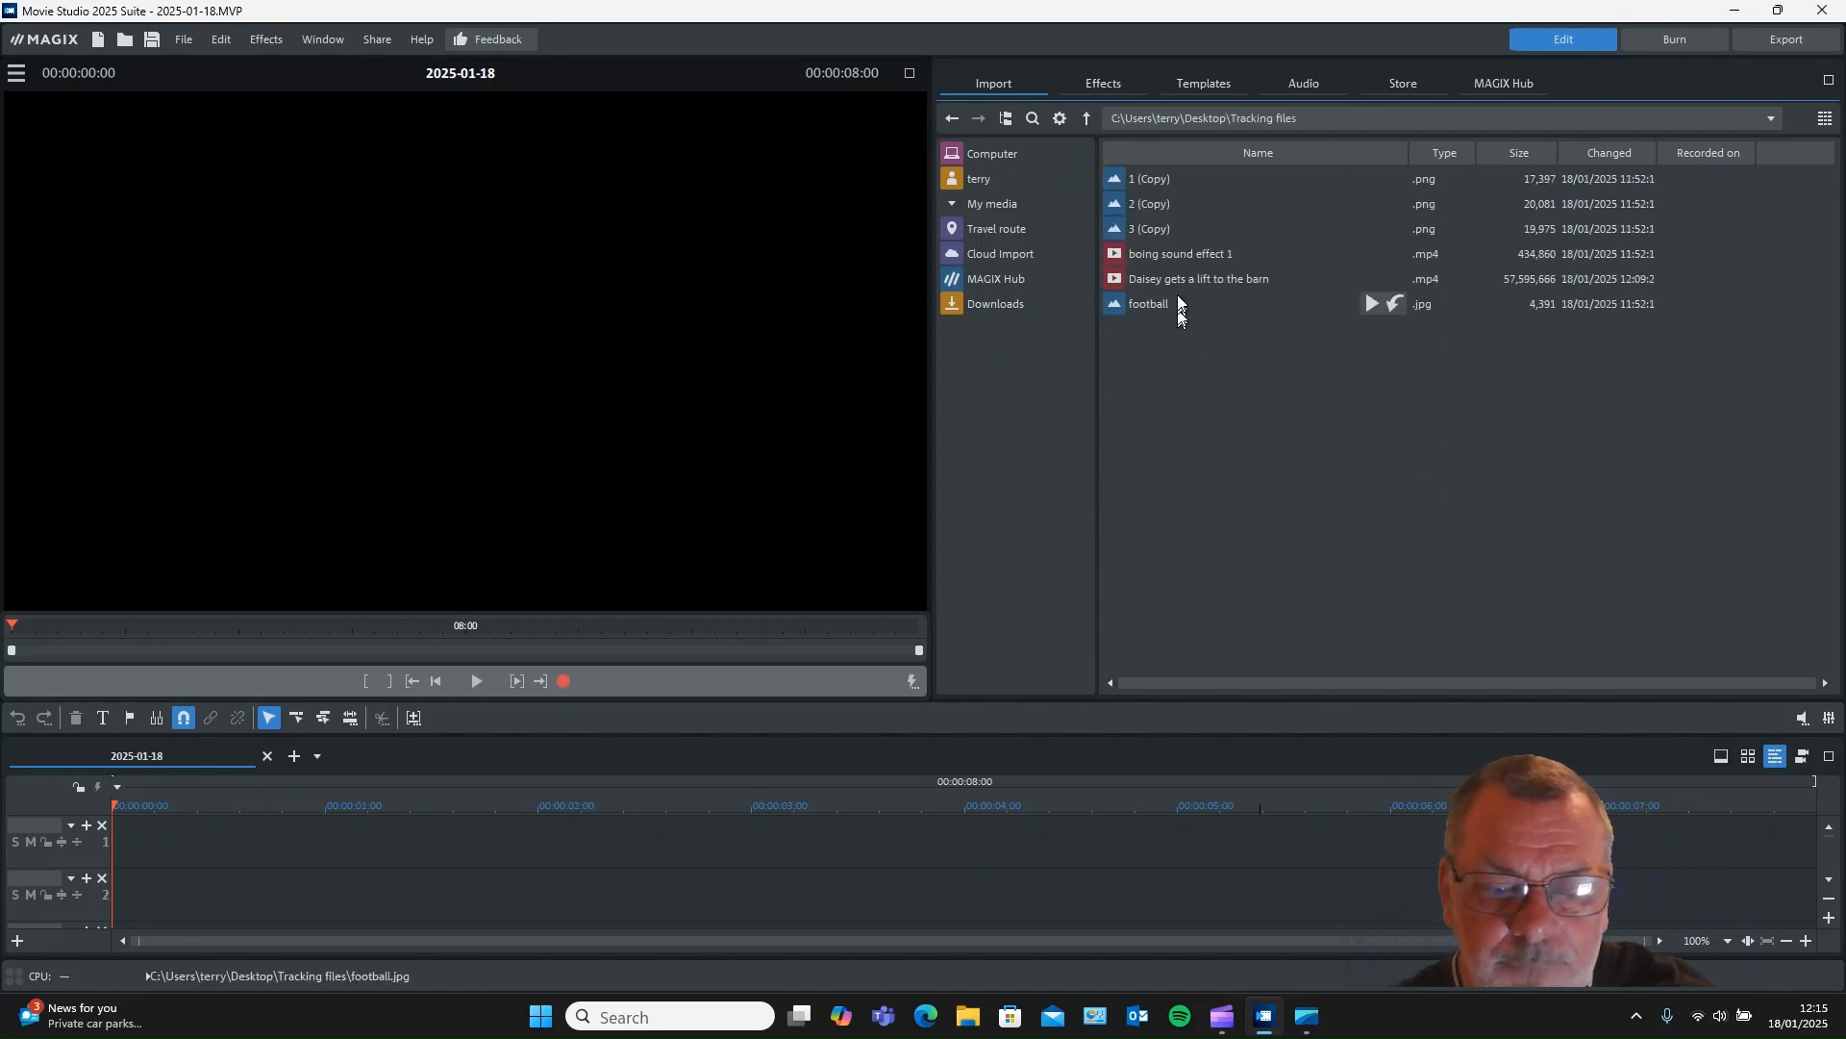
{"action": "left_click_drag", "start_coordinate": [1179, 285], "coordinate": [157, 836]}
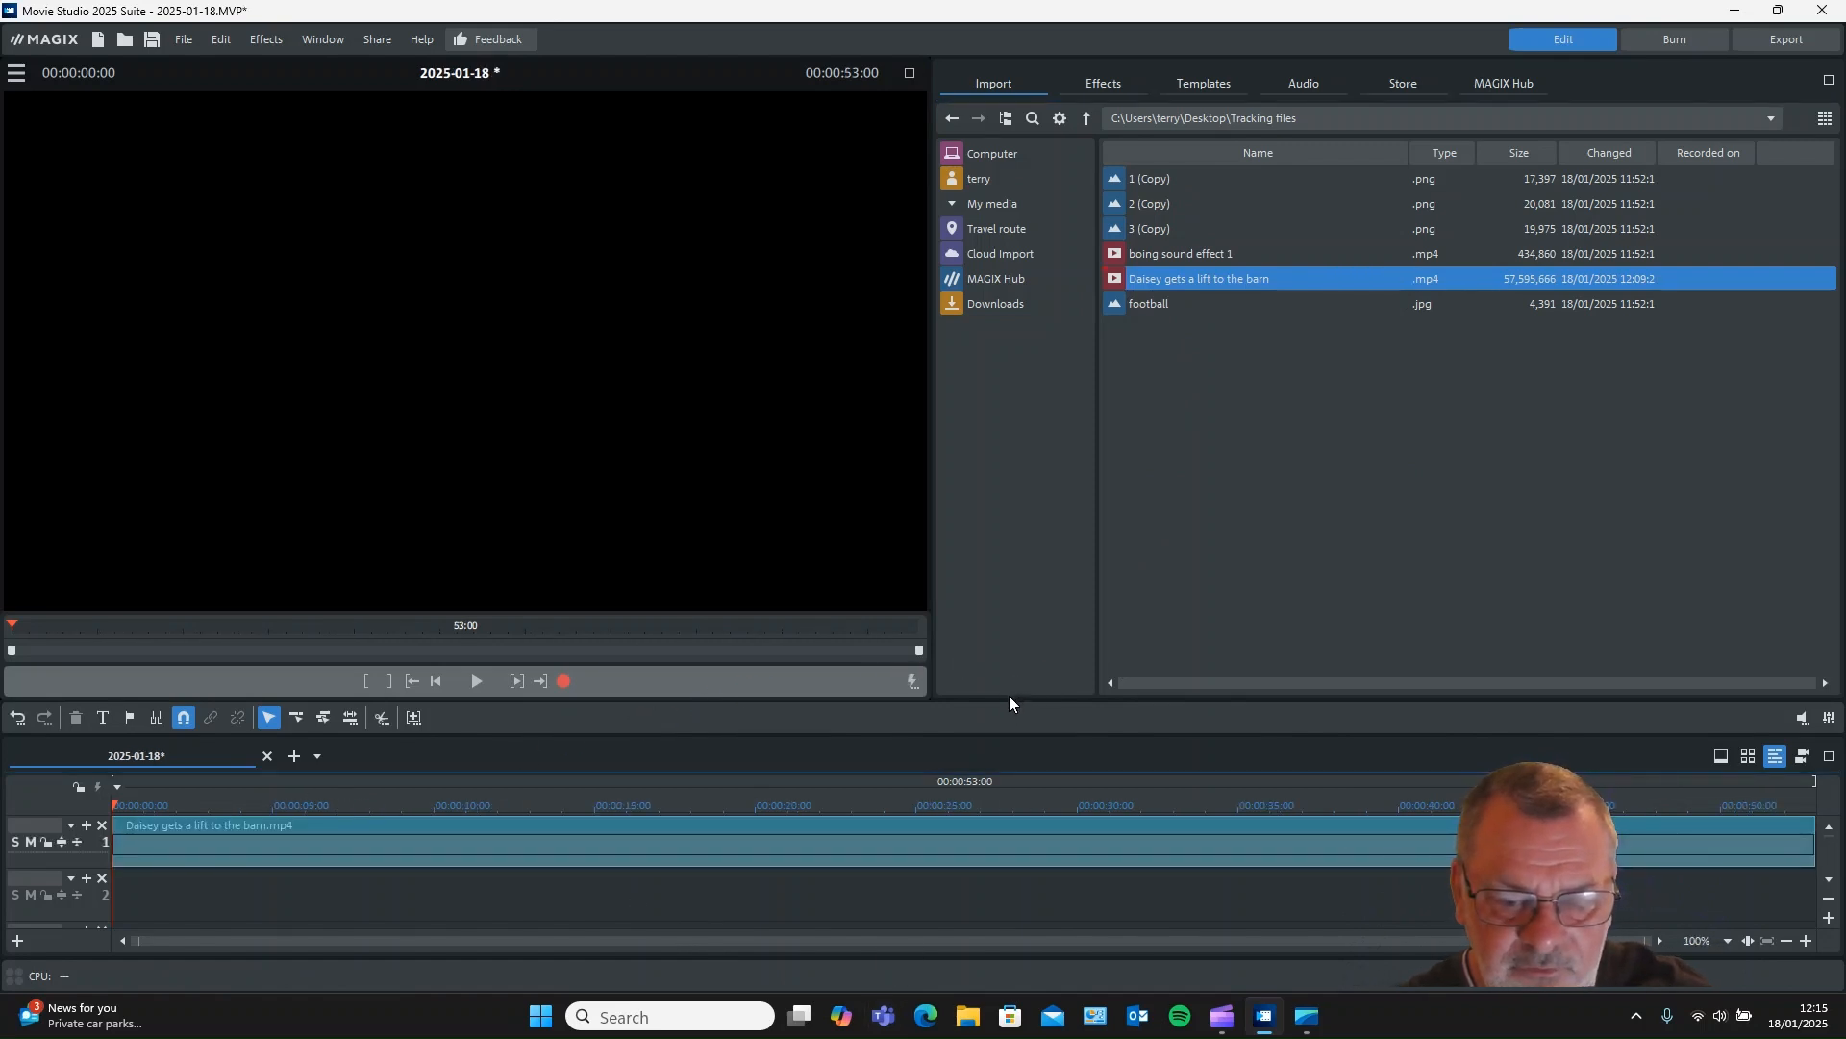
{"action": "left_click_drag", "start_coordinate": [1007, 699], "coordinate": [972, 523]}
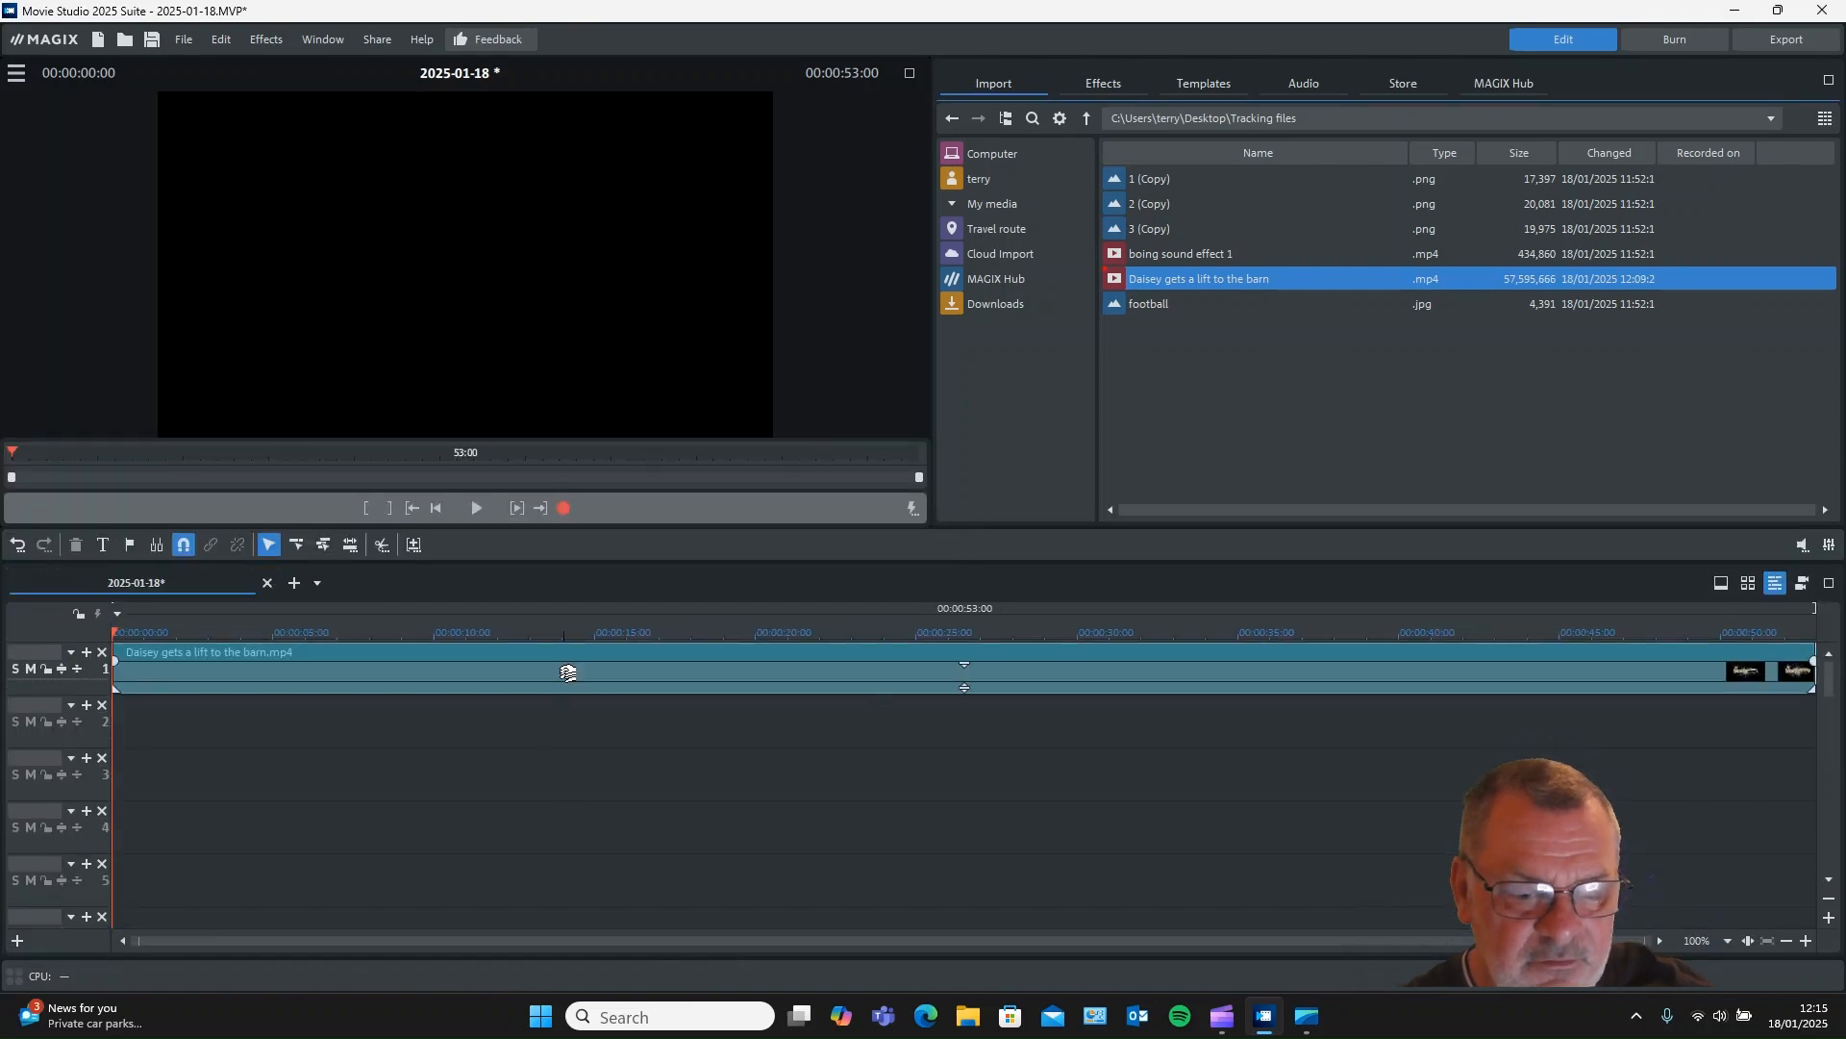
- Preview the opening of the Daisey clip by playing it from 00:00:03:05
{"action": "left_click", "coordinate": [524, 635]}
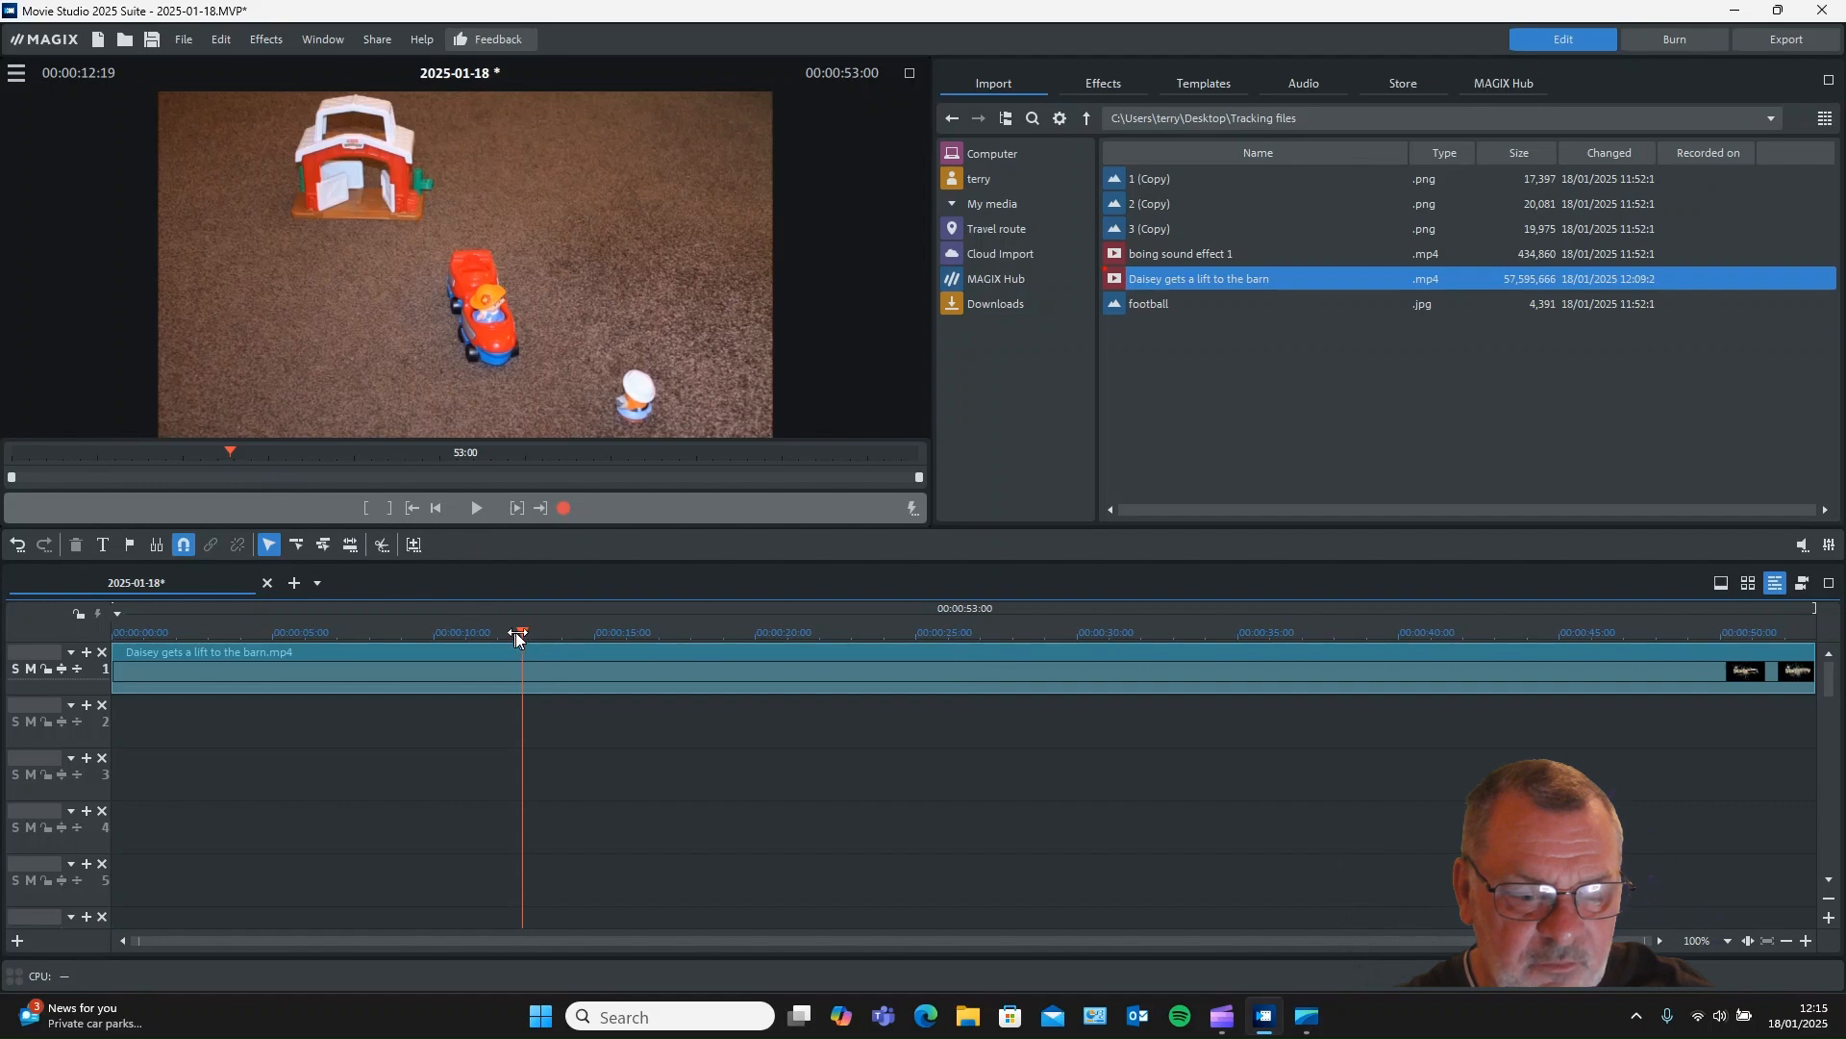
{"action": "left_click_drag", "start_coordinate": [522, 630], "coordinate": [217, 652]}
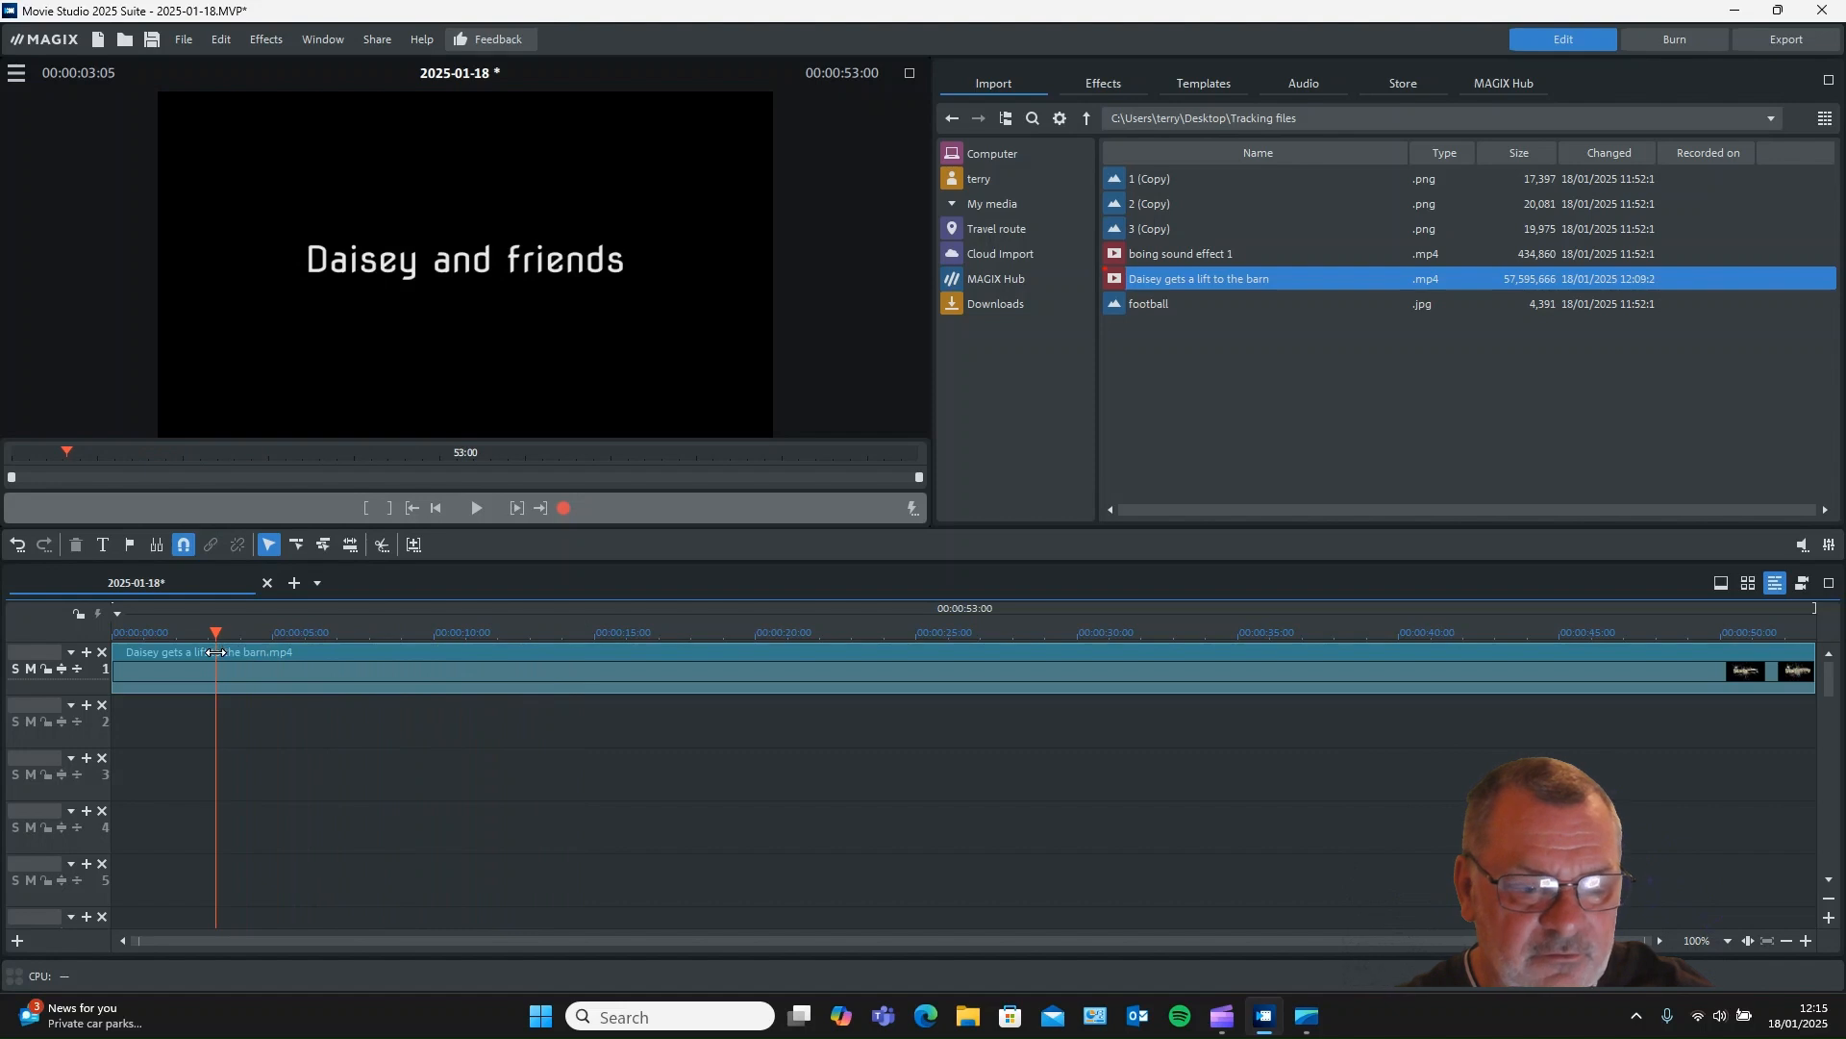
{"action": "left_click", "coordinate": [477, 508]}
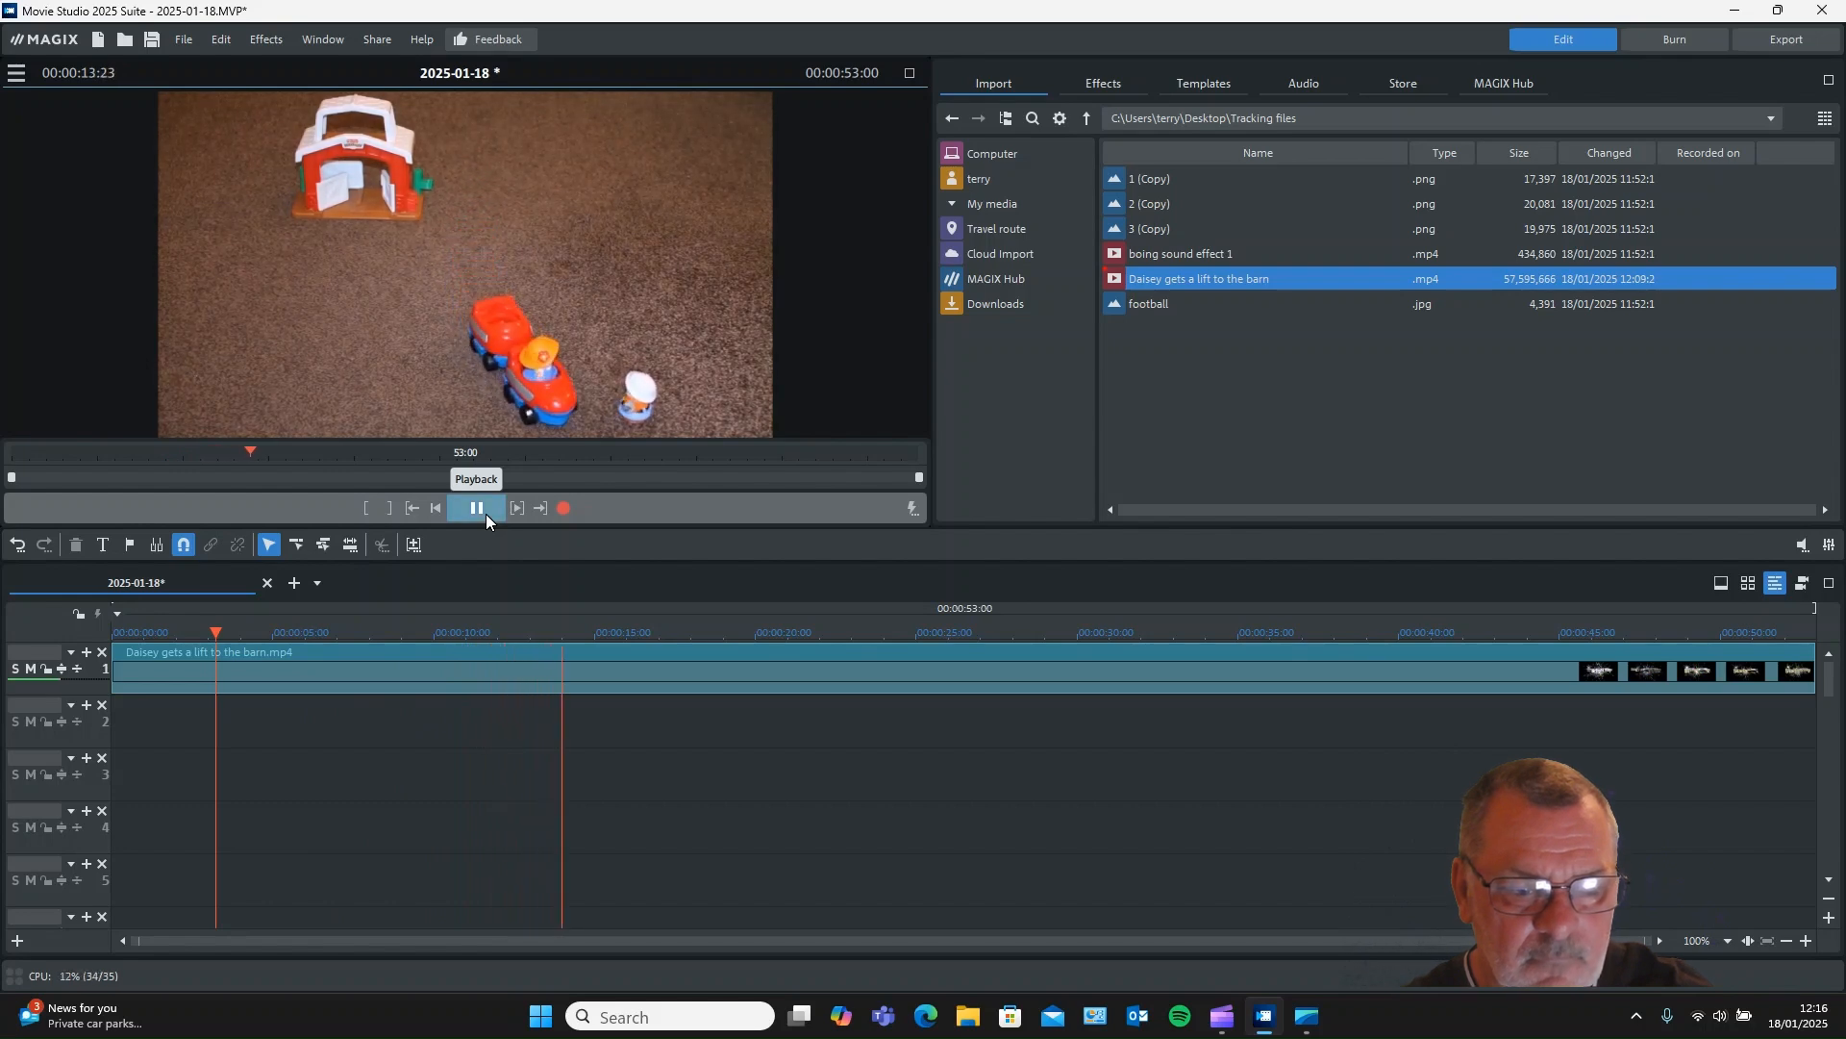
{"action": "left_click", "coordinate": [487, 514]}
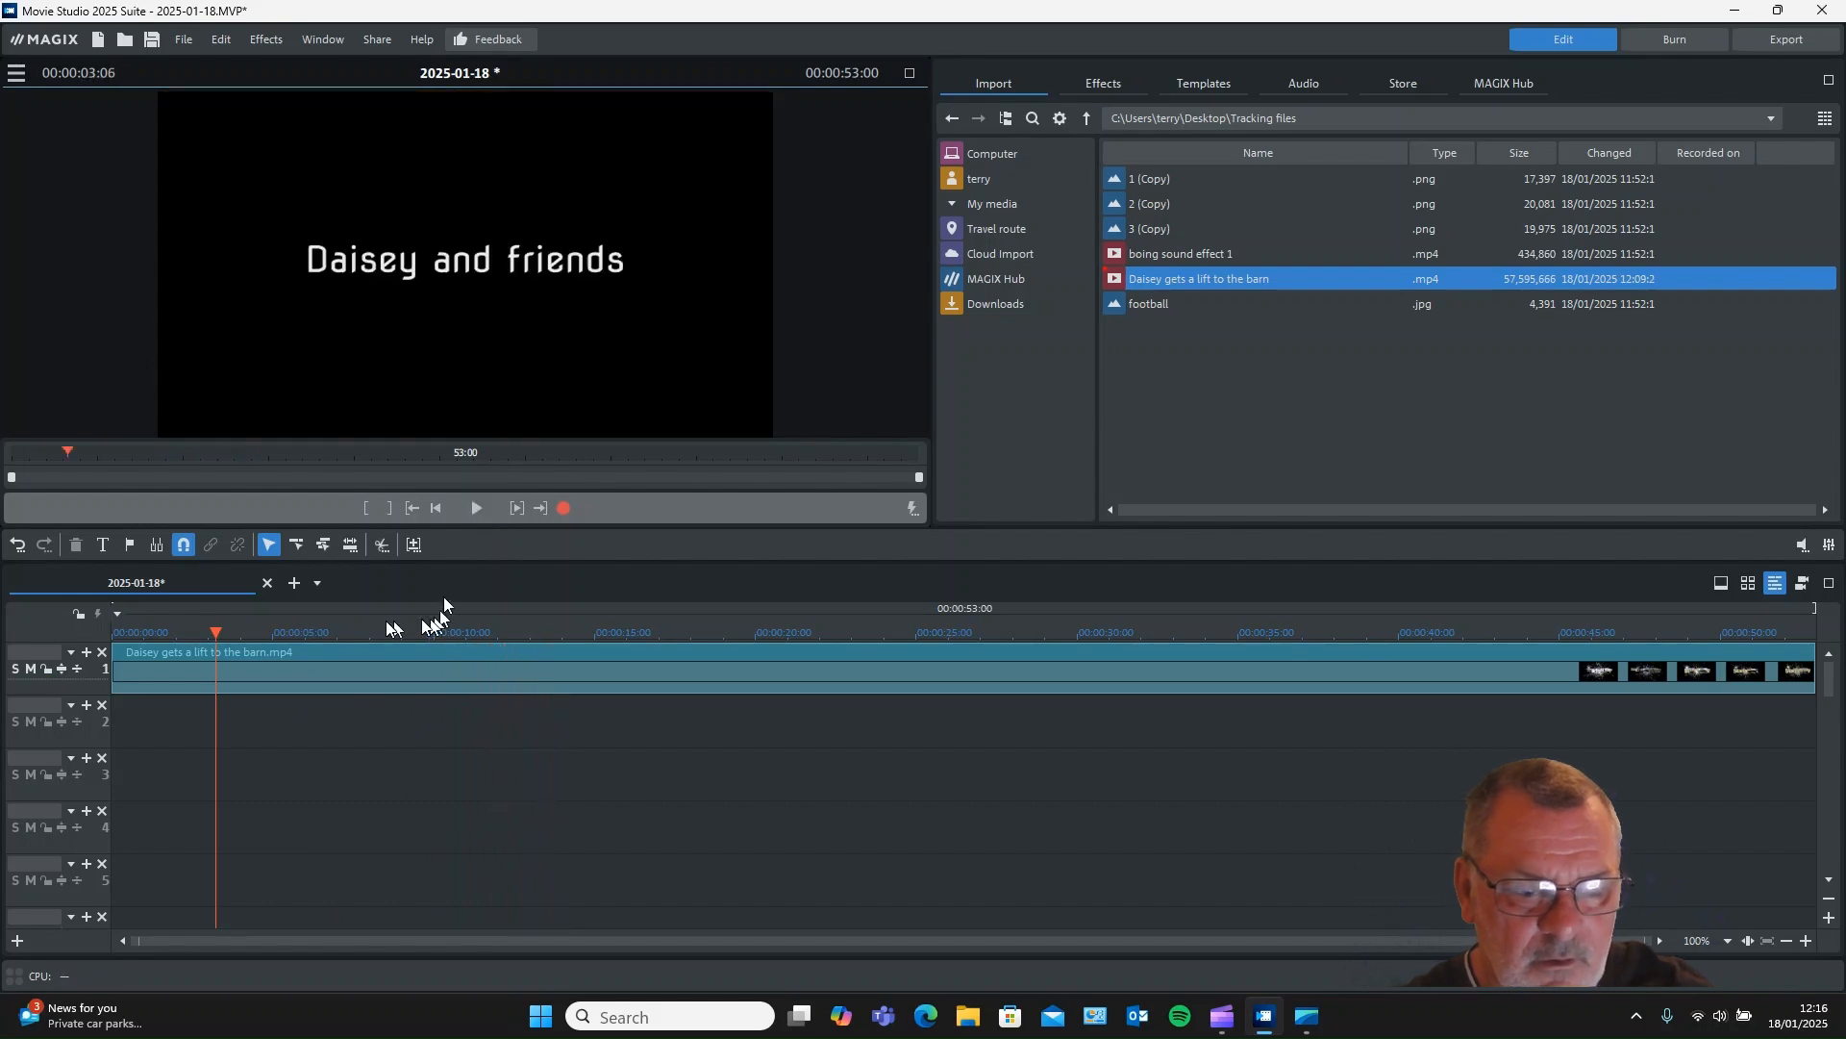
- Split the Daisey clip at 00:00:08:05, where the train stands beside the barn, and delete the part before the cut
{"action": "left_click_drag", "start_coordinate": [221, 632], "coordinate": [375, 626]}
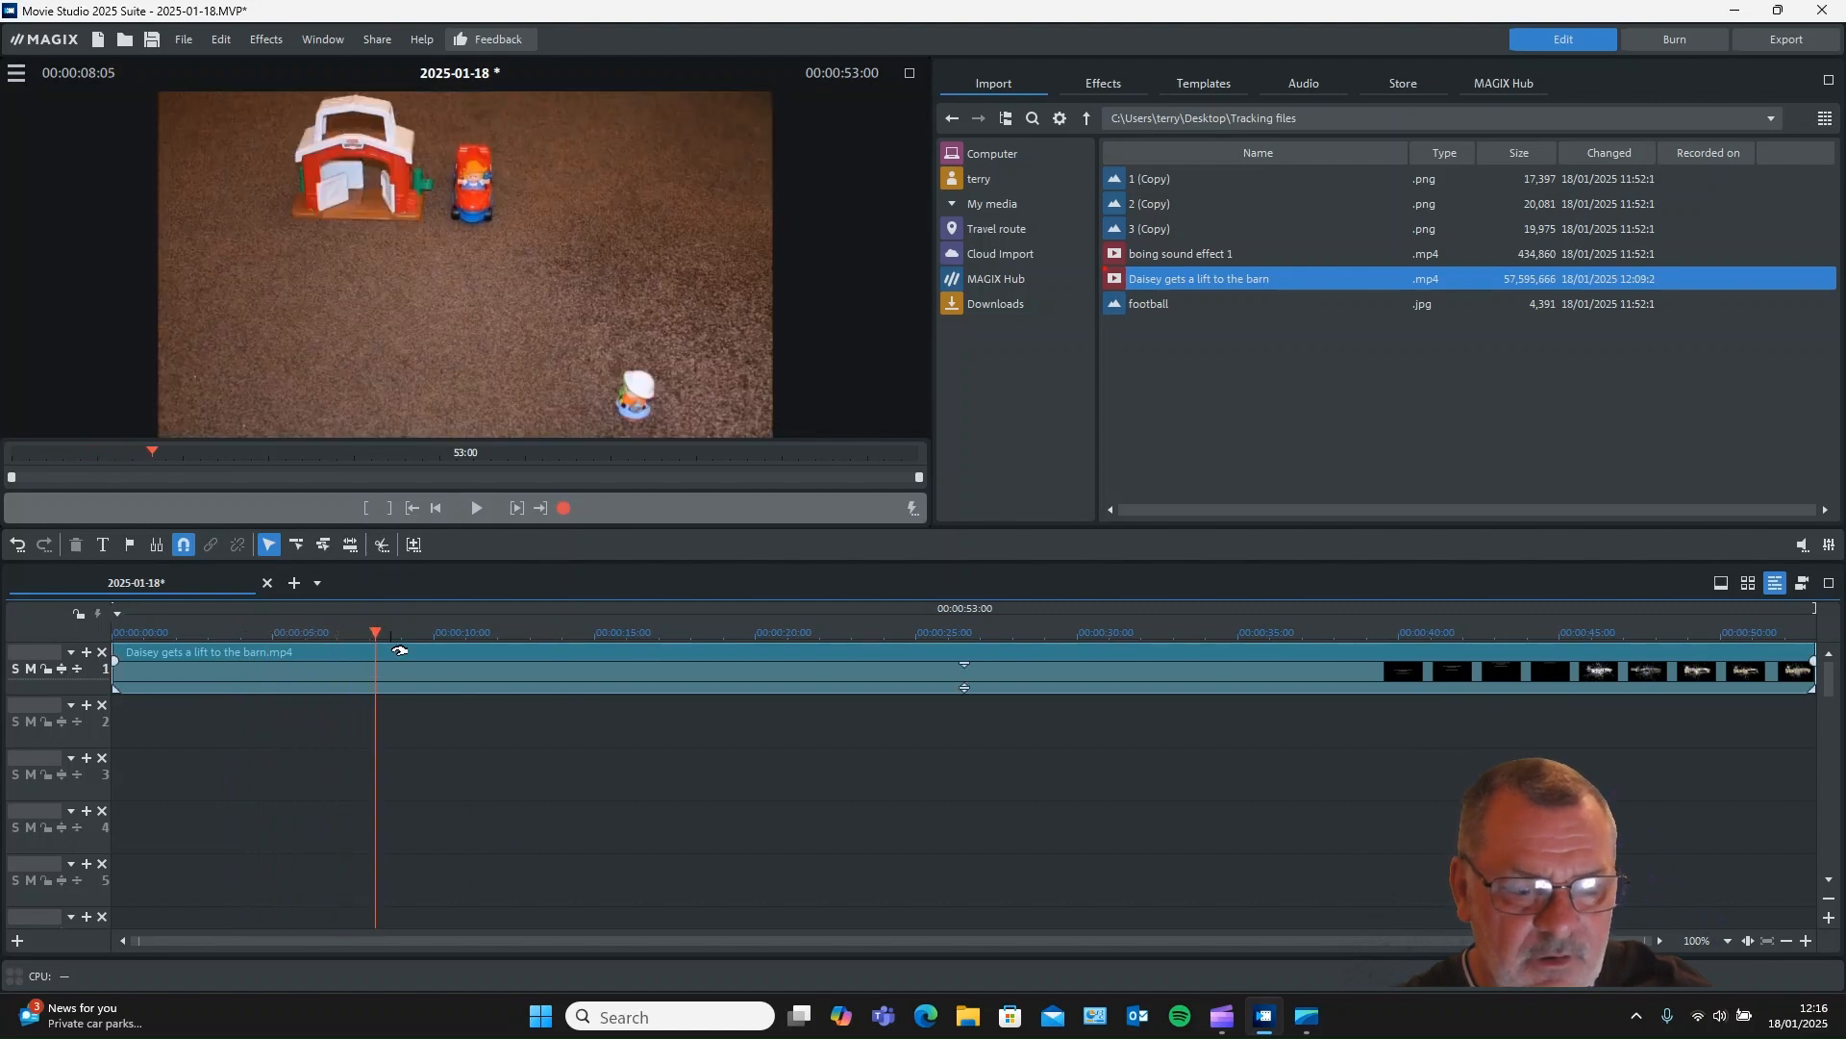
{"action": "left_click", "coordinate": [428, 676]}
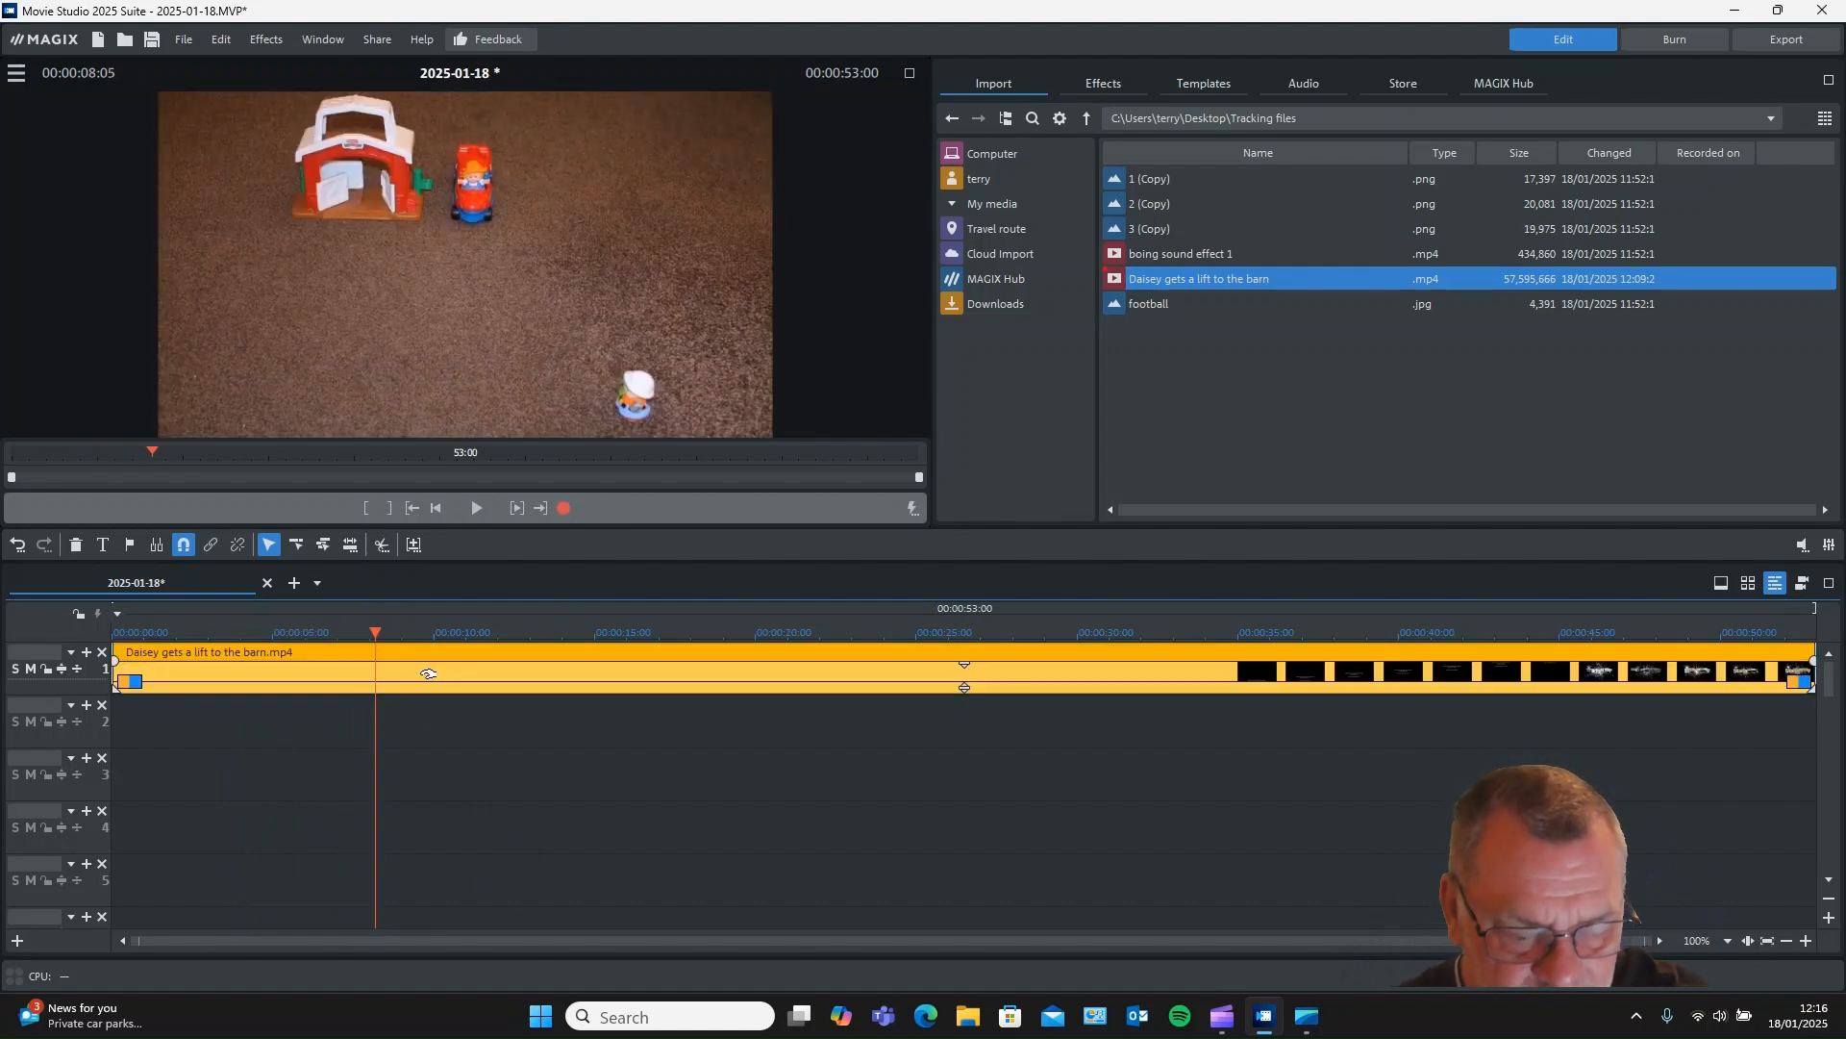
{"action": "key", "text": "t"}
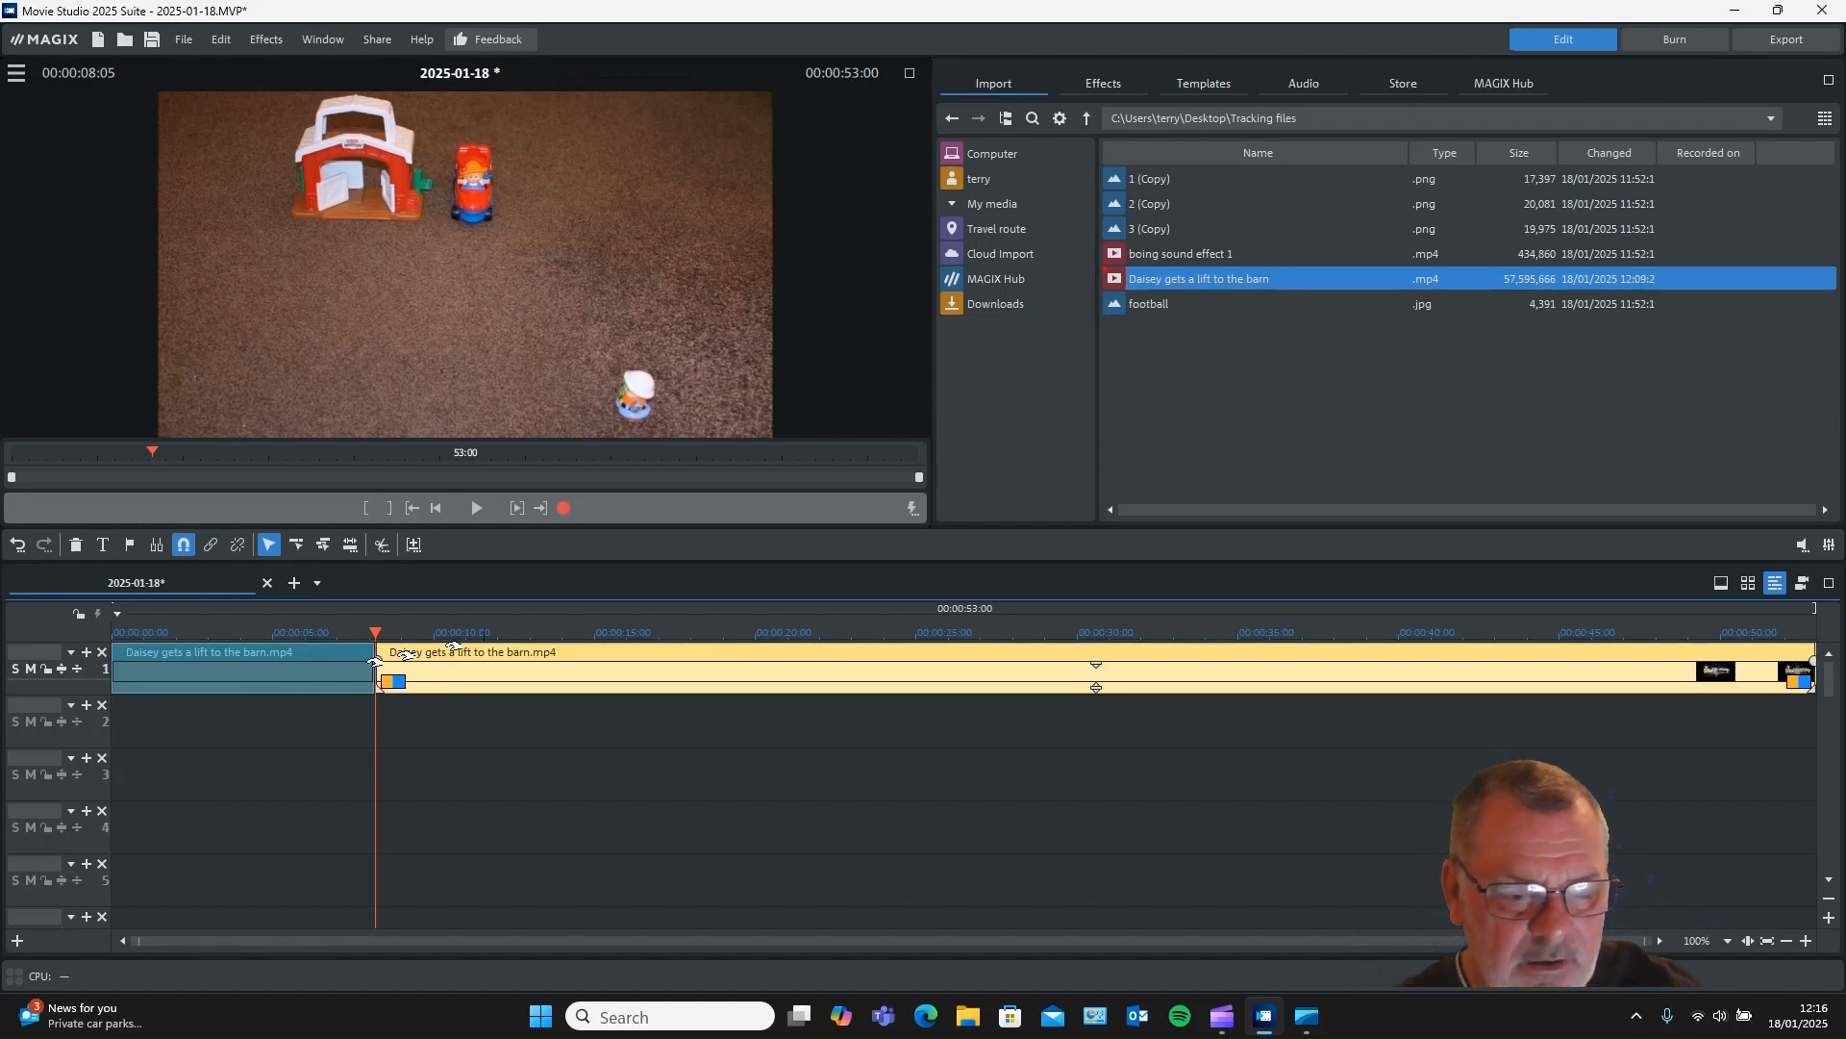
{"action": "left_click", "coordinate": [302, 675]}
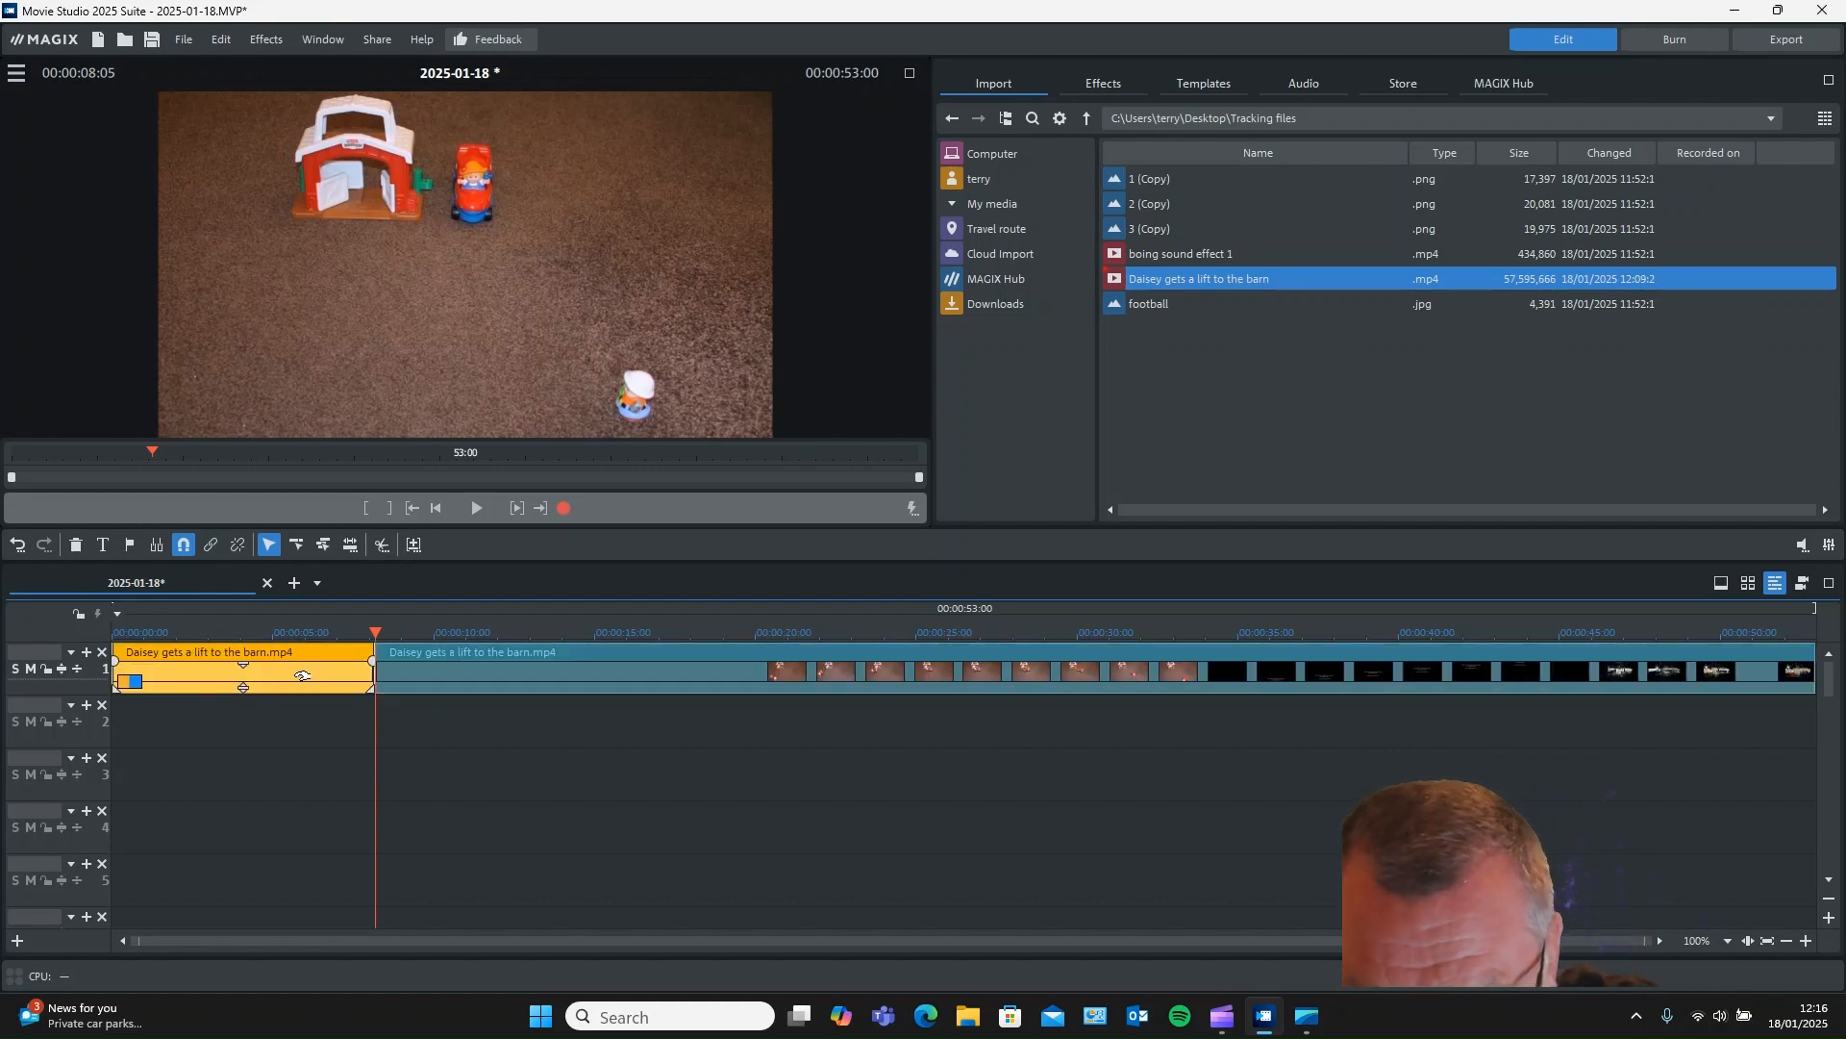
{"action": "key", "text": "Delete"}
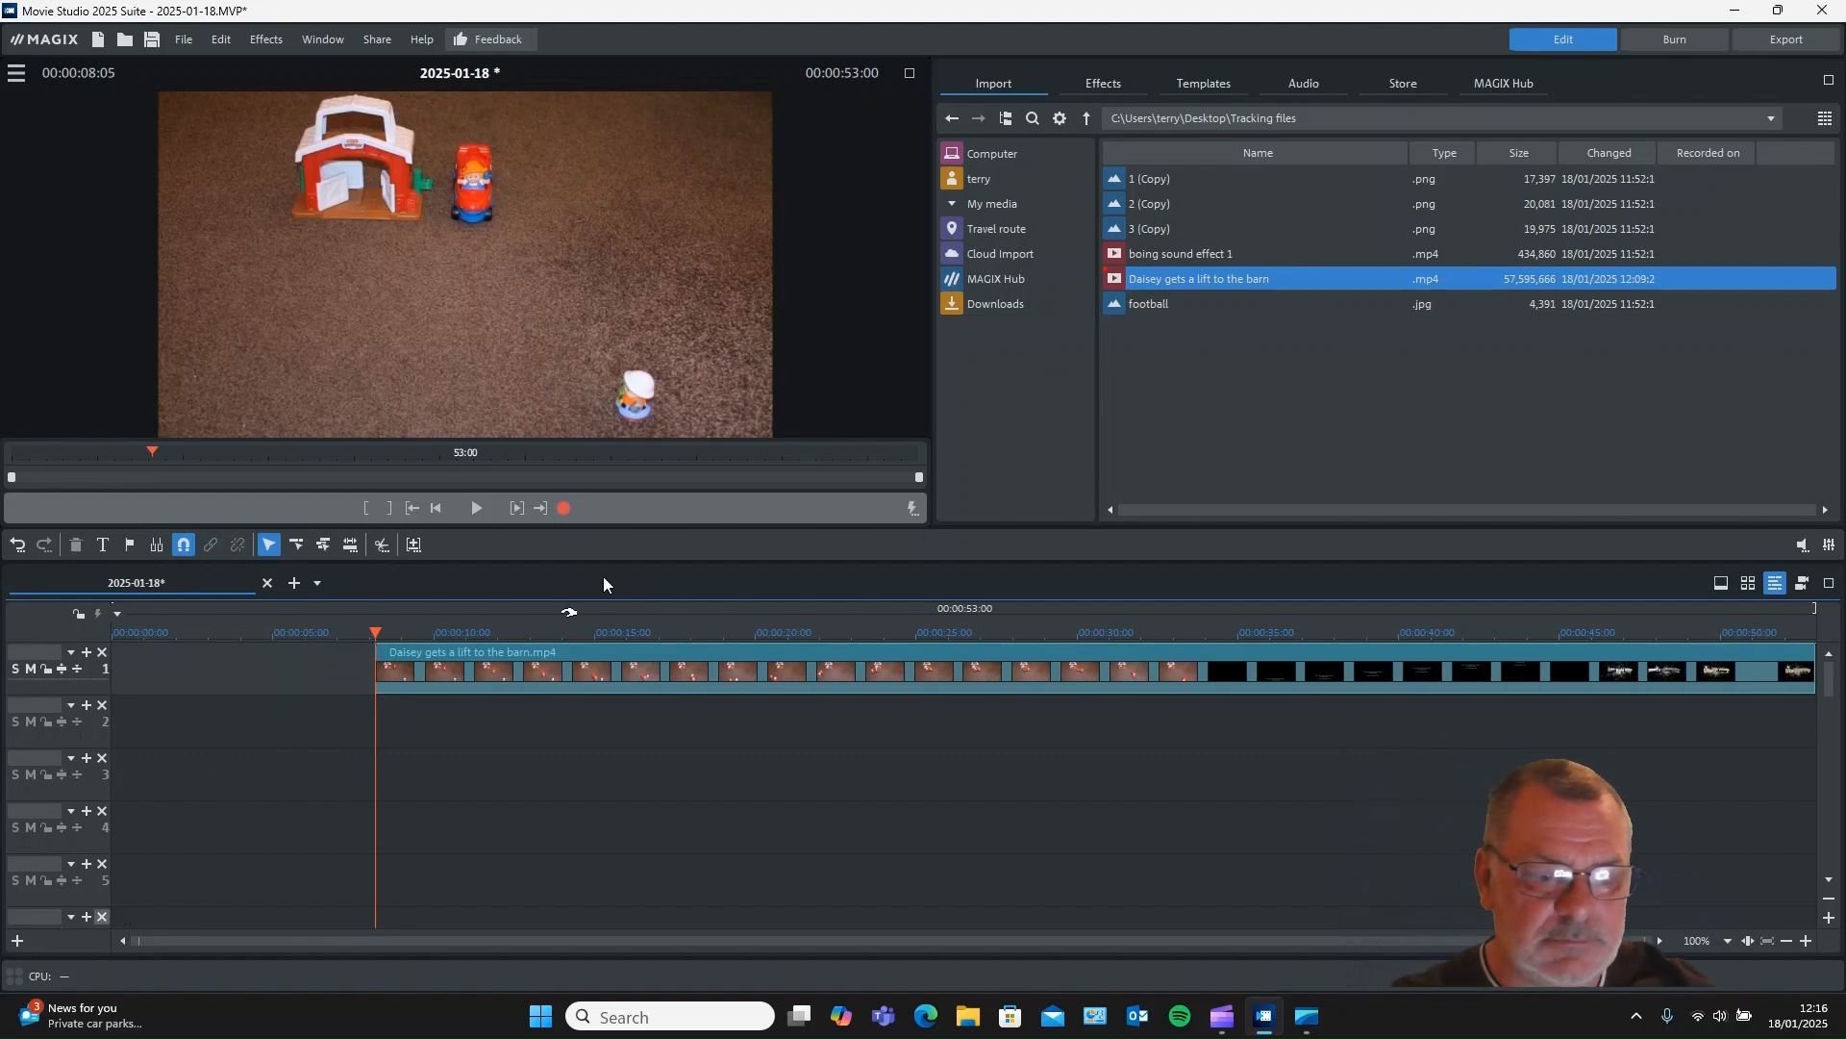
- Put the remaining clip's video and audio on separate tracks and ungroup them
{"action": "right_click", "coordinate": [571, 653]}
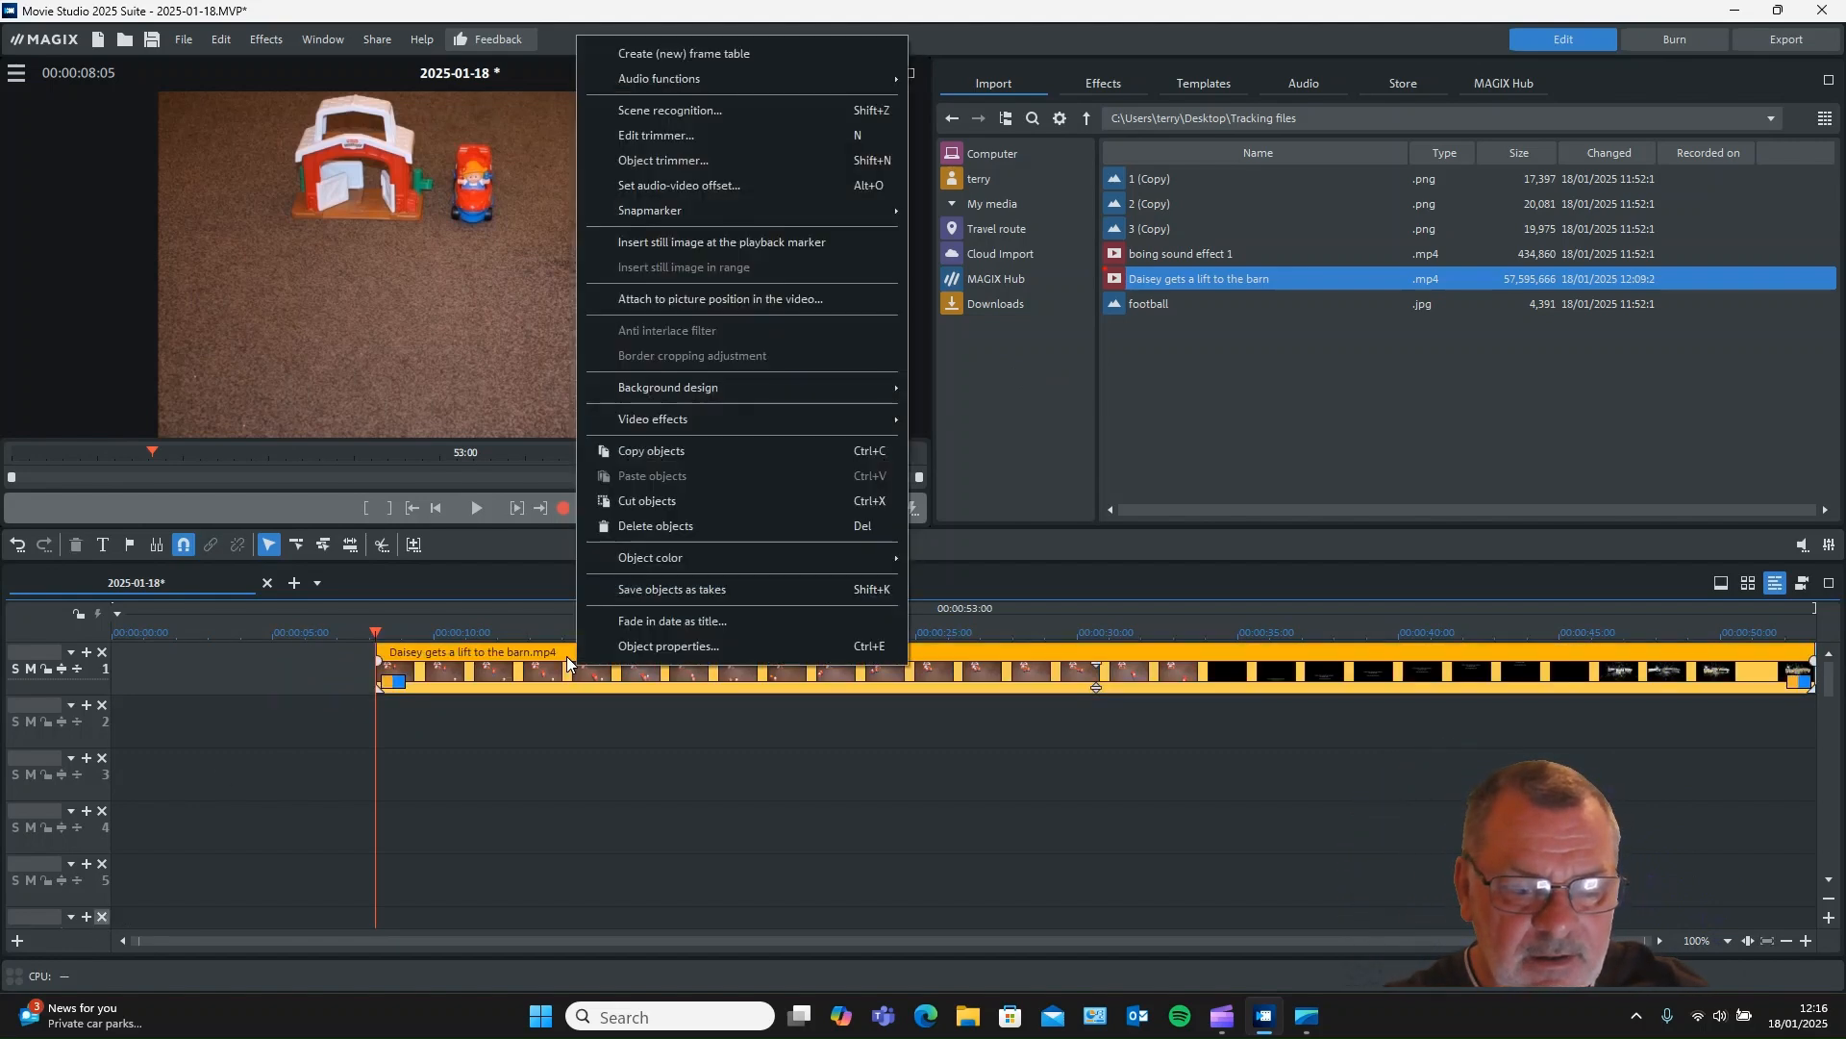
{"action": "mouse_move", "coordinate": [738, 84]}
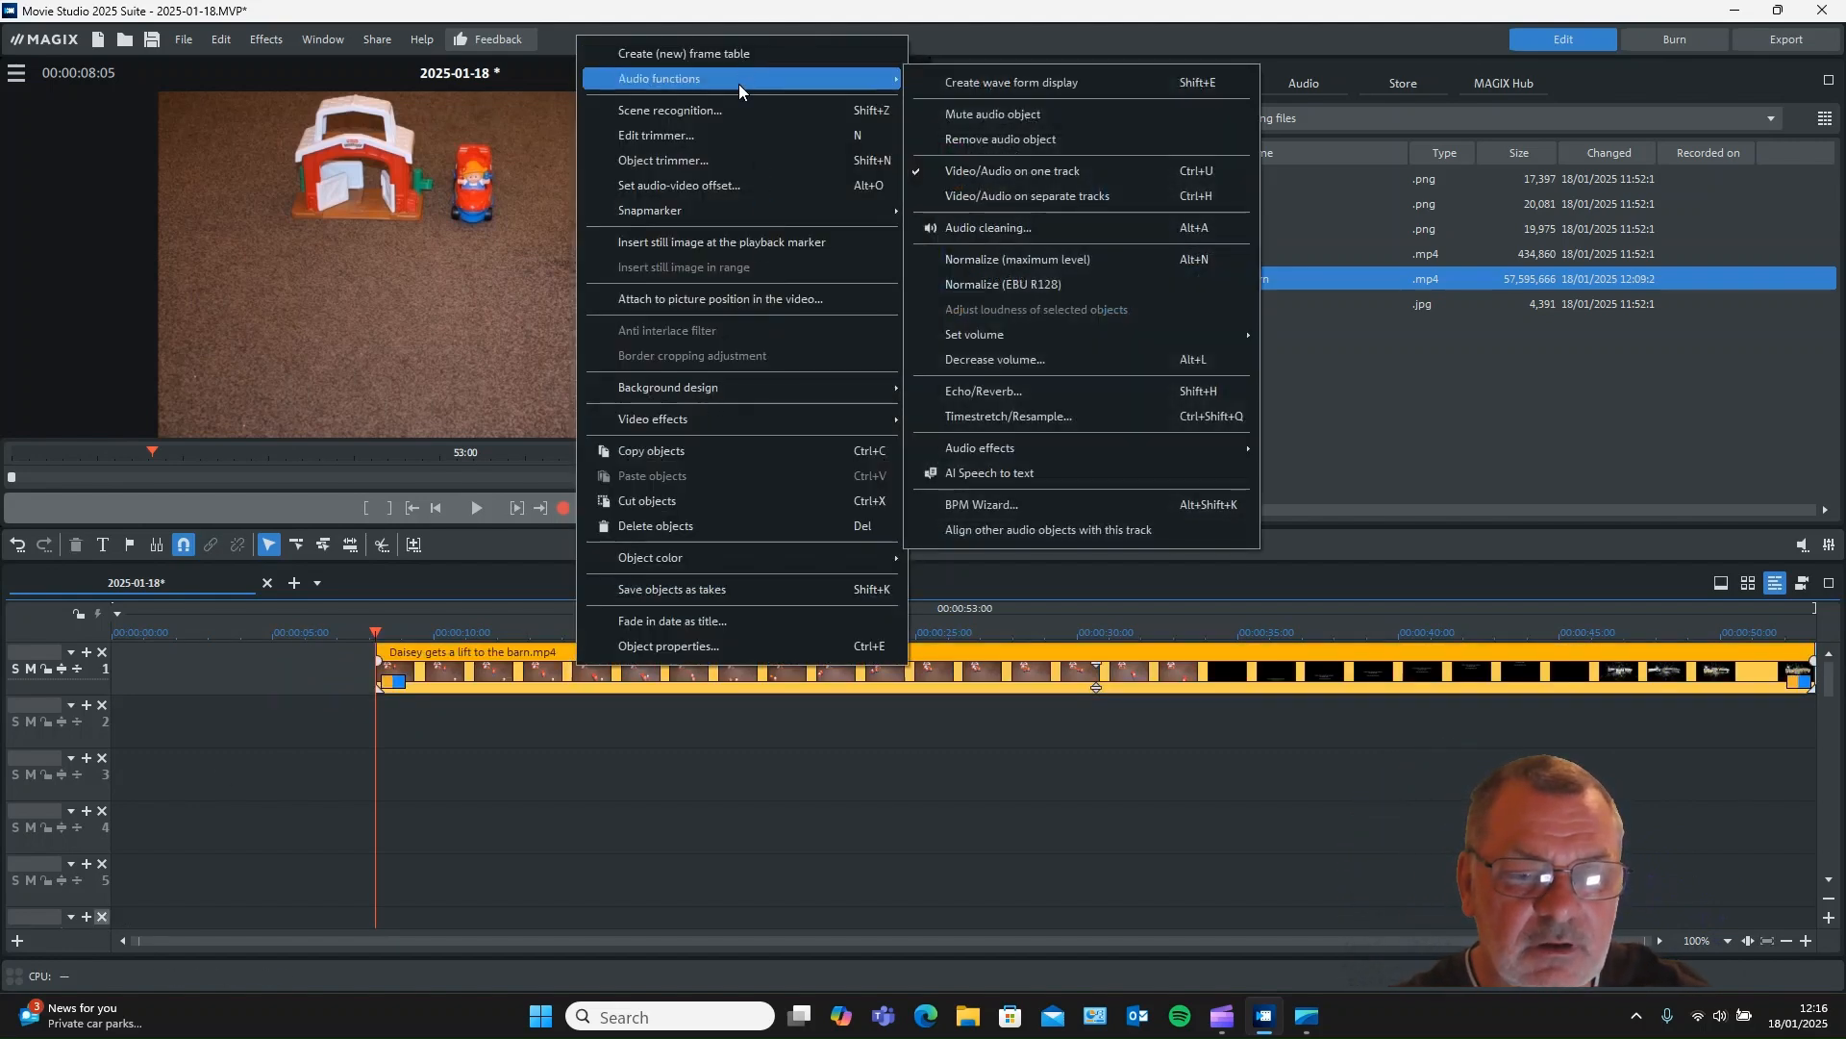
{"action": "left_click", "coordinate": [1035, 198]}
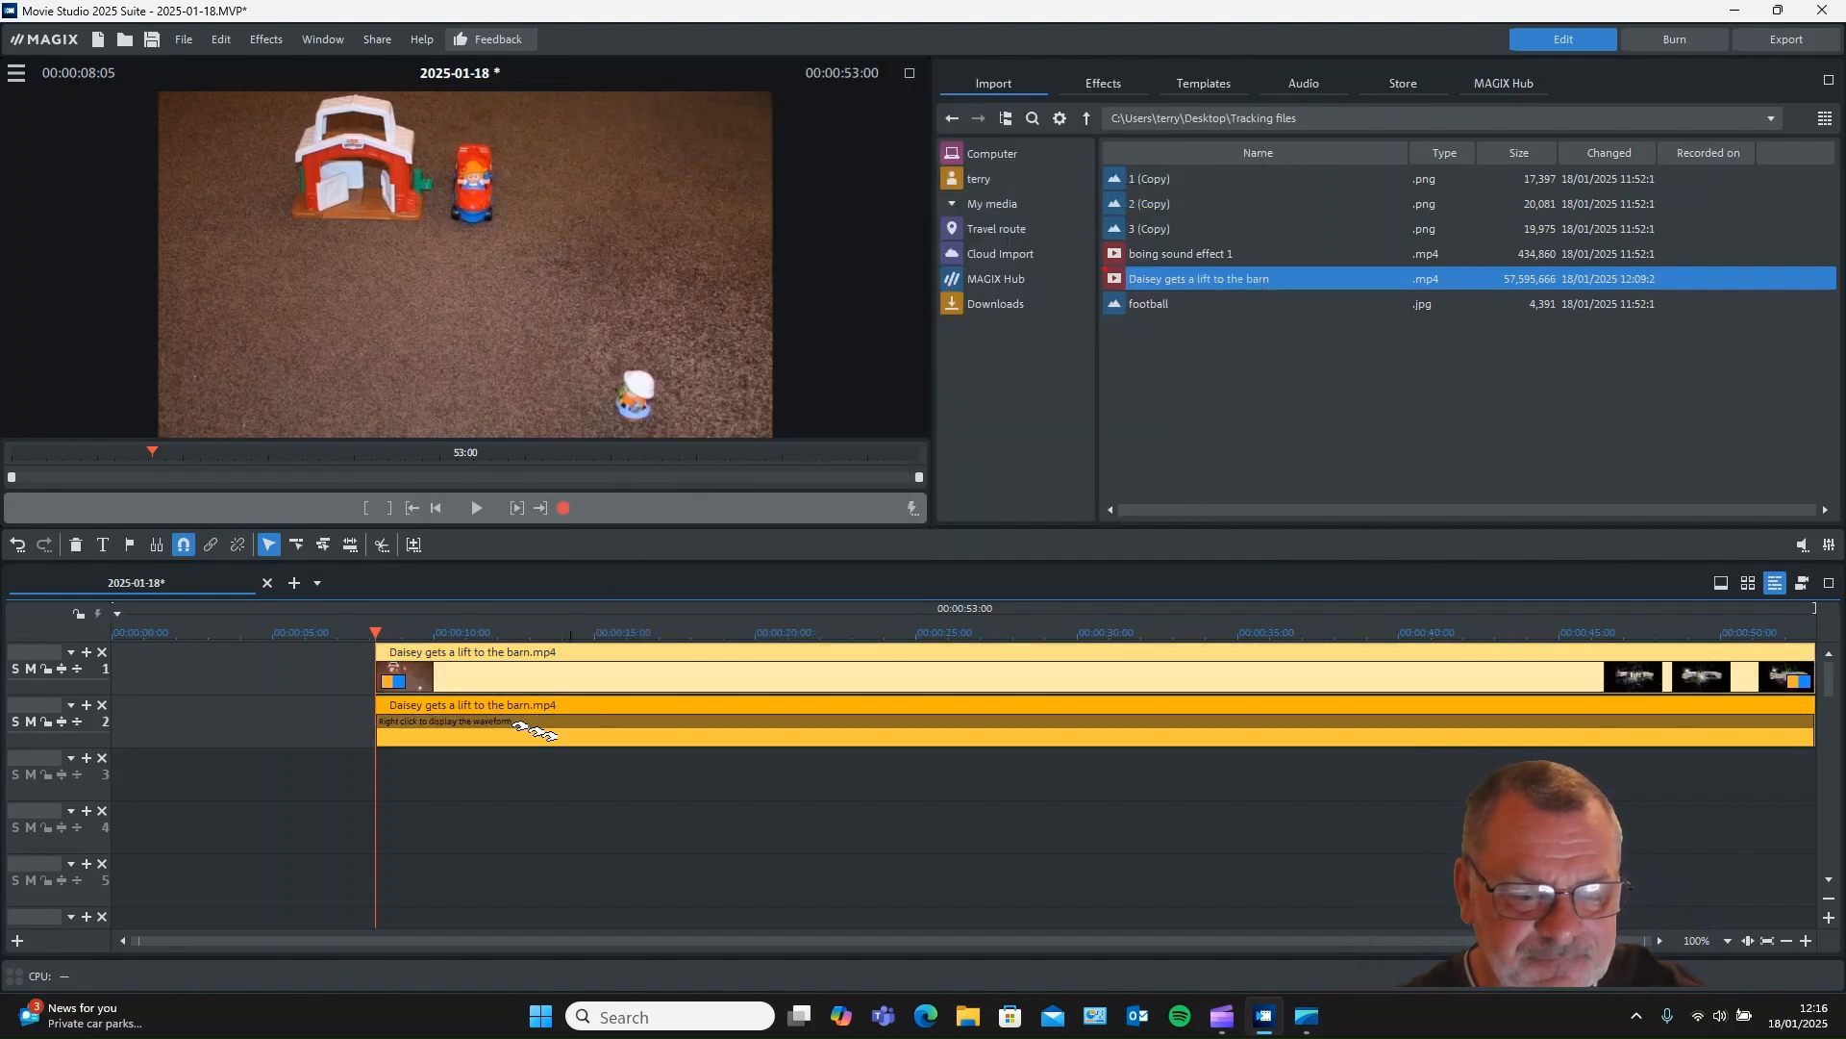
{"action": "left_click", "coordinate": [238, 550]}
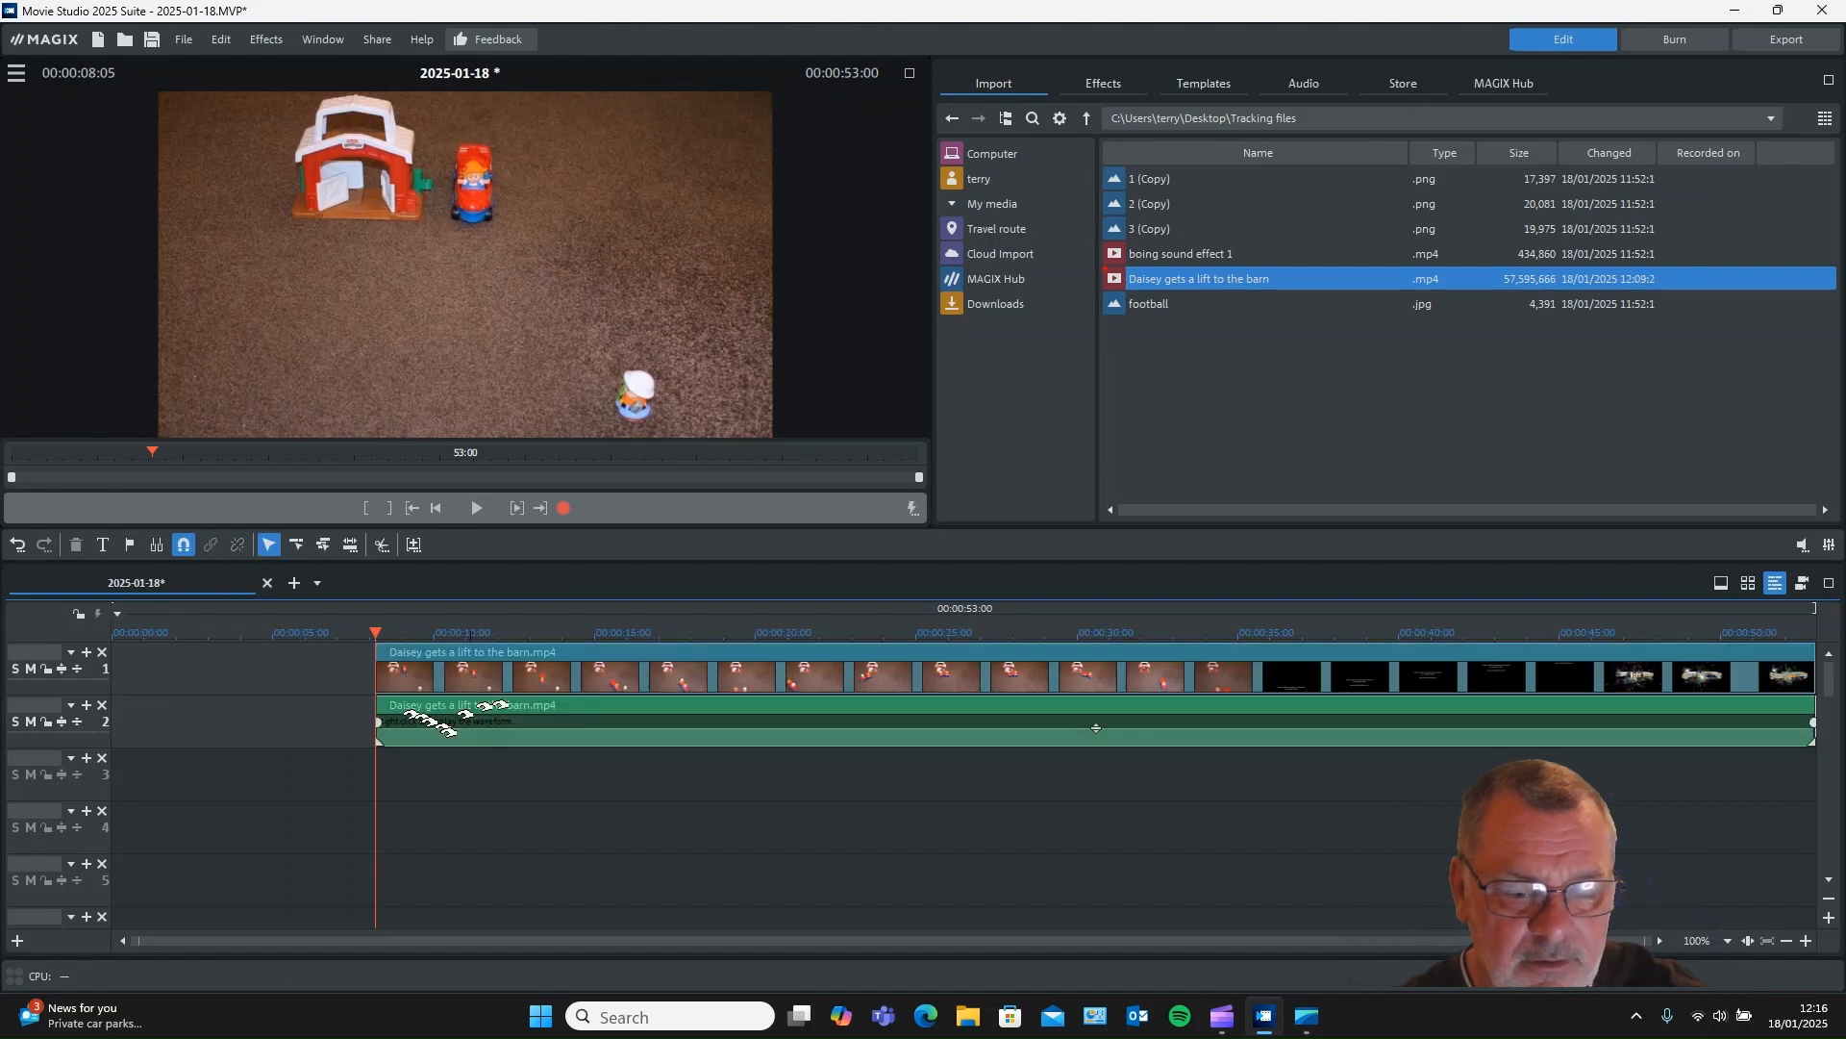
{"action": "left_click", "coordinate": [524, 722]}
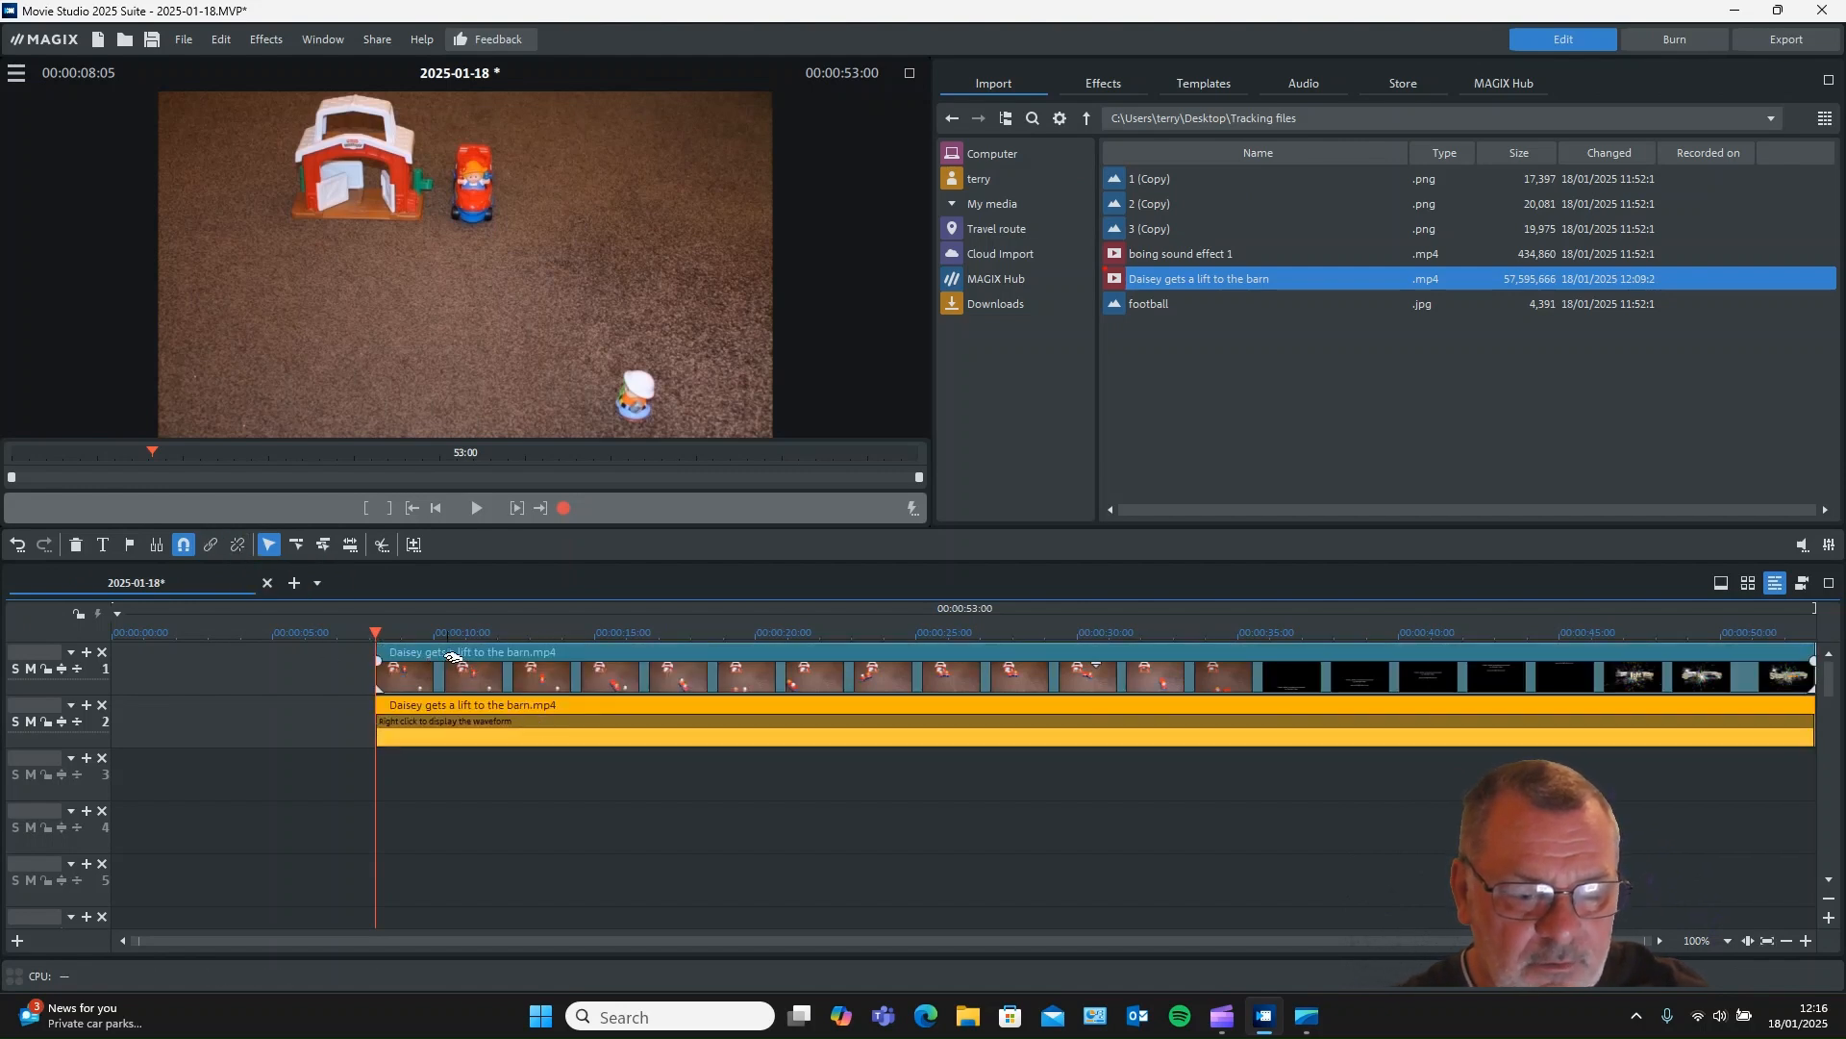
{"action": "left_click", "coordinate": [392, 640]}
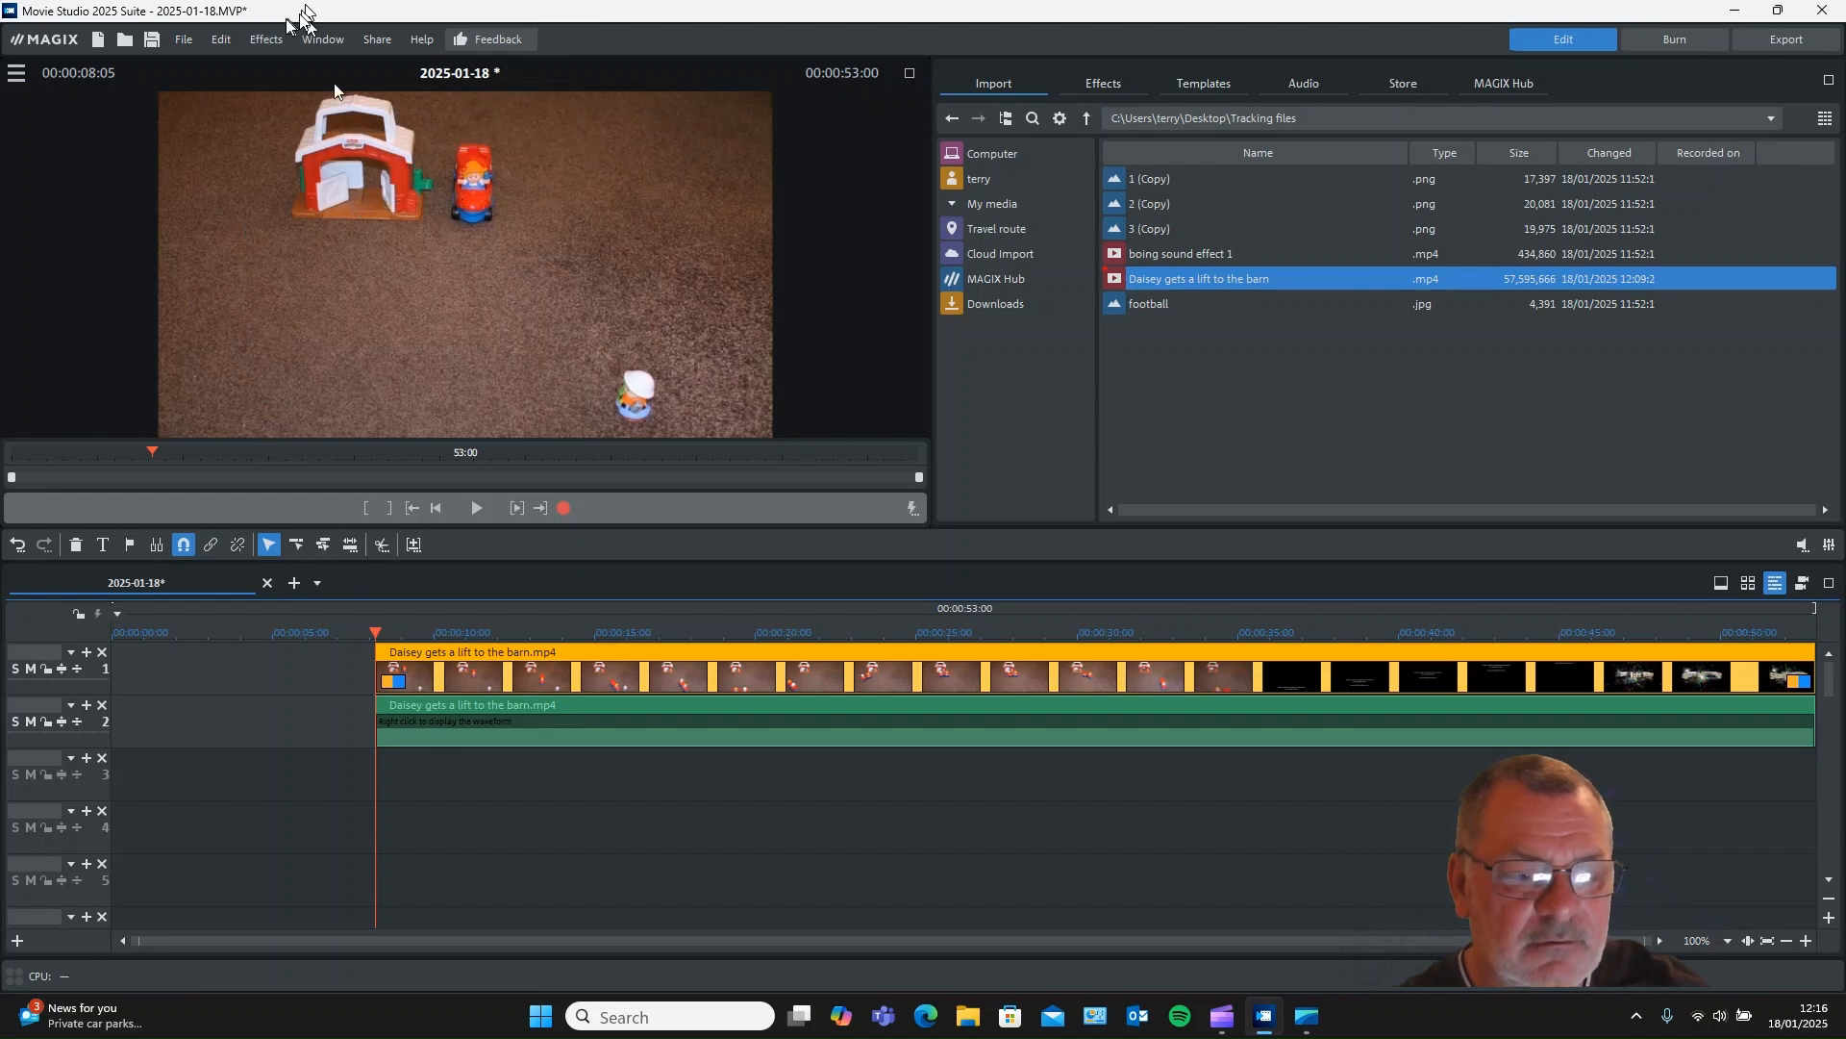
- Export the frame at 00:00:08:05 as a PNG named 2025-01-18 into the desktop's Tracking files folder
{"action": "left_click", "coordinate": [186, 50]}
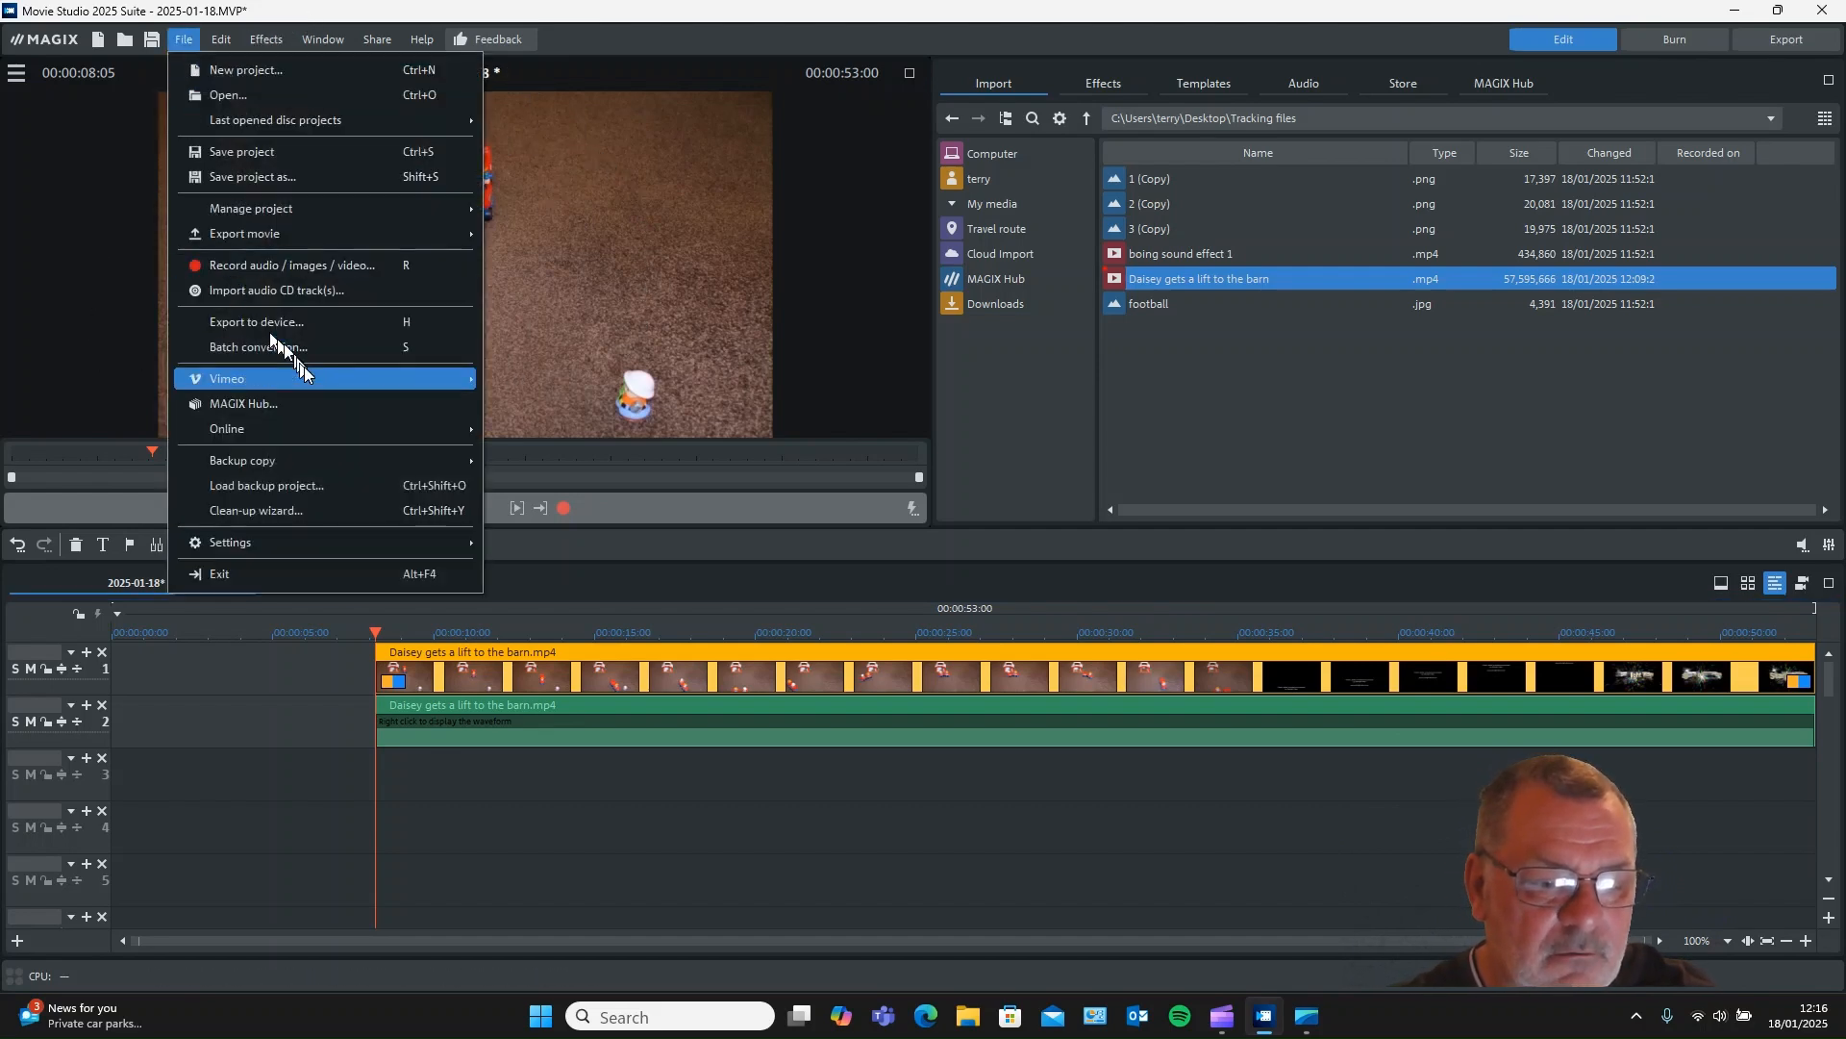
{"action": "mouse_move", "coordinate": [289, 234]}
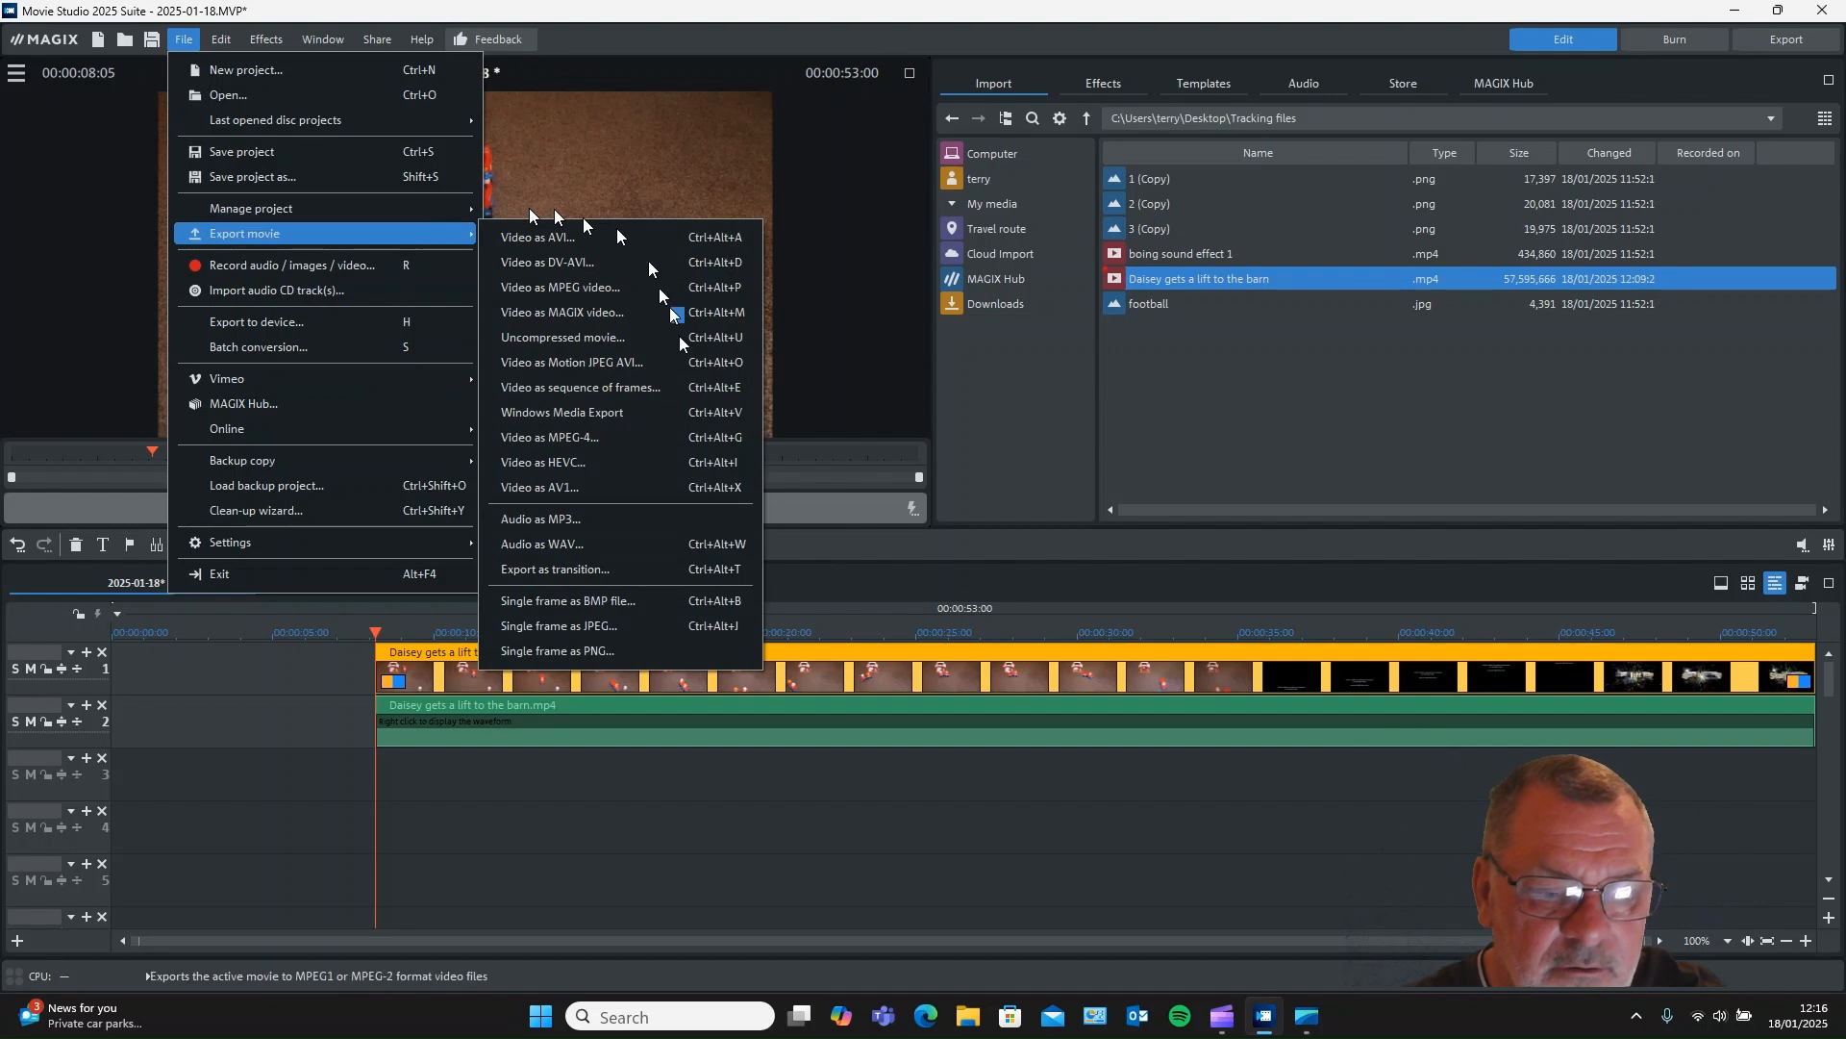
{"action": "left_click", "coordinate": [669, 653]}
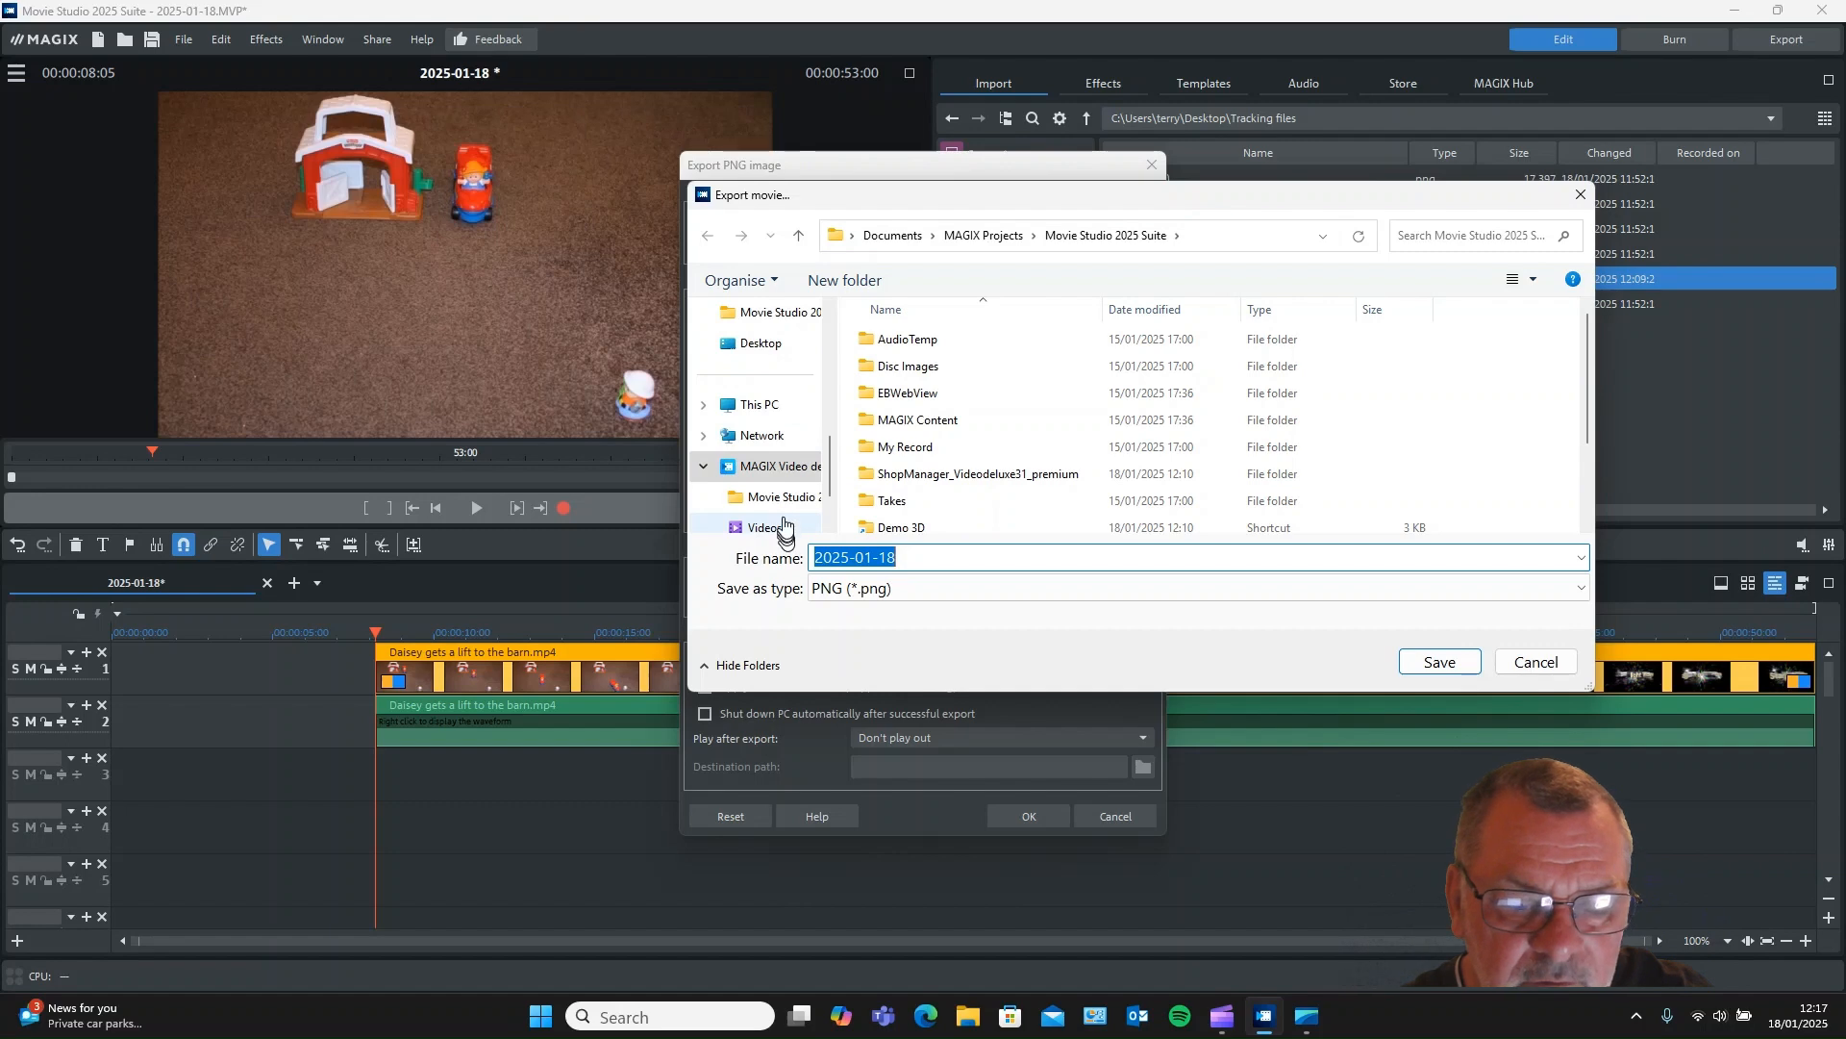
{"action": "scroll", "coordinate": [784, 481], "scroll_direction": "up", "scroll_amount": 5}
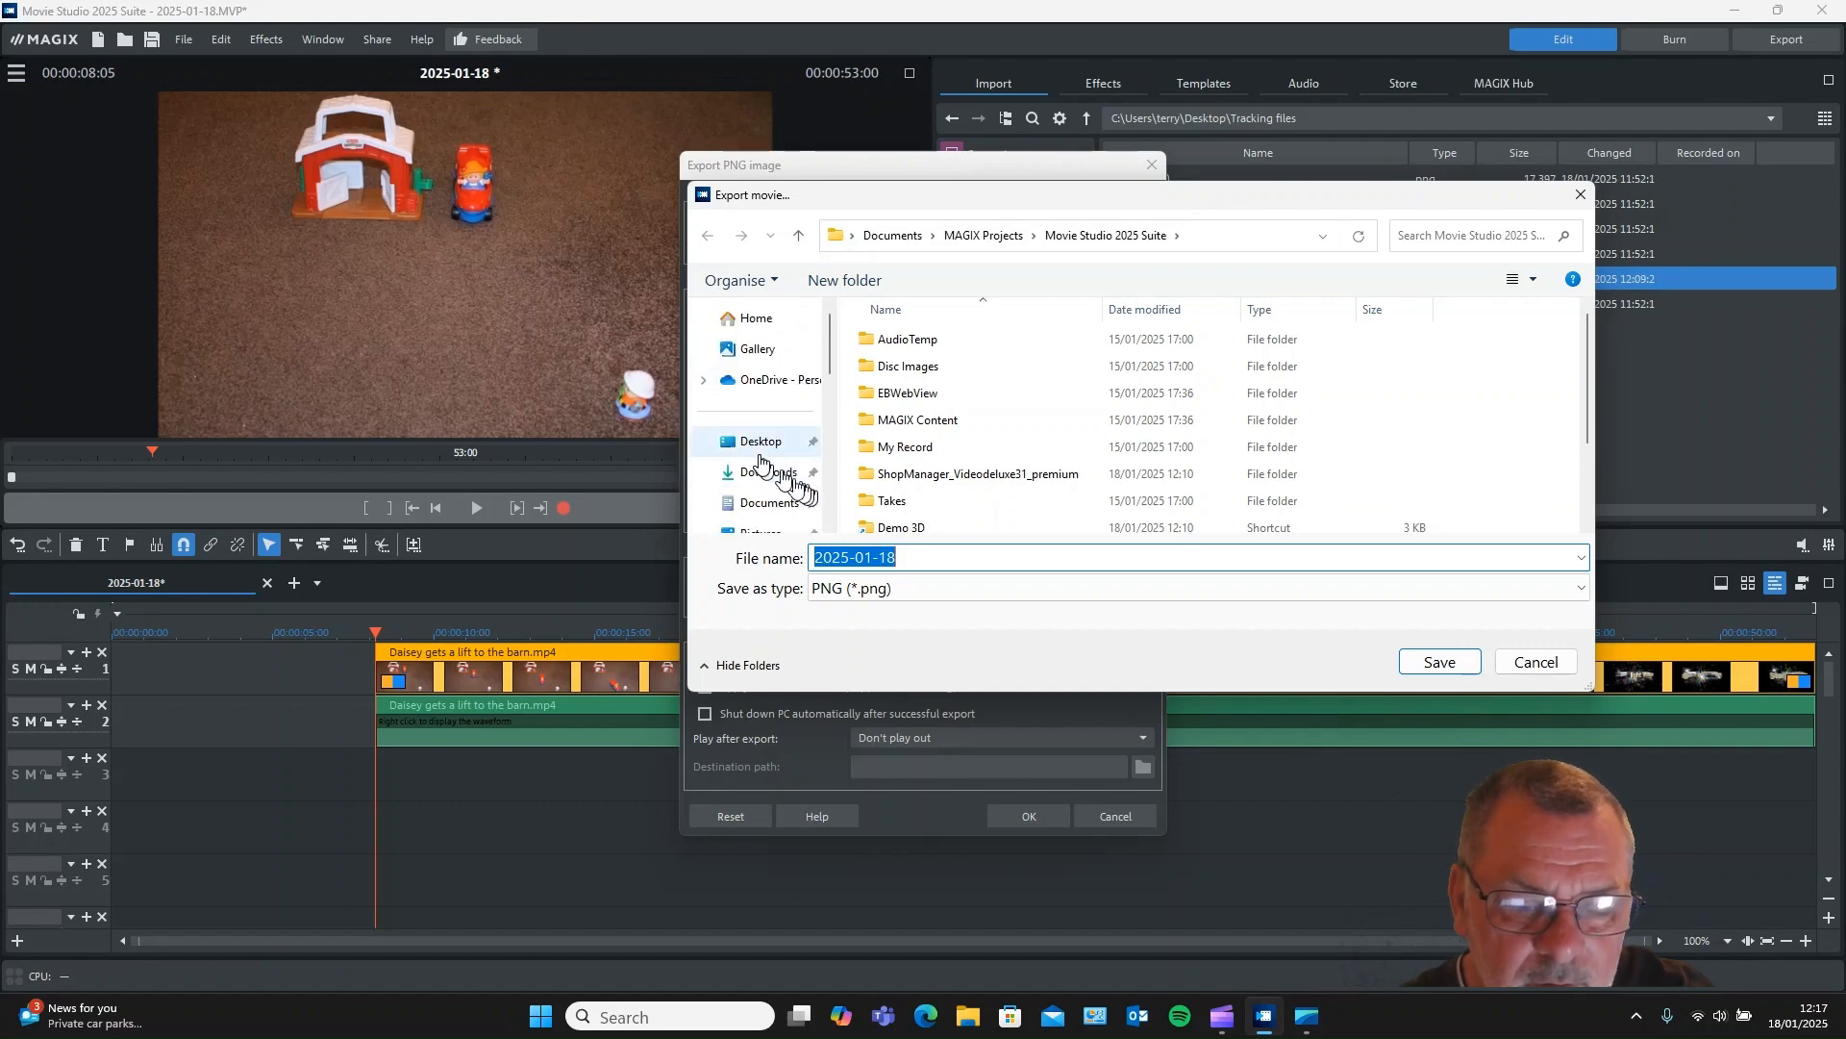
{"action": "left_click", "coordinate": [760, 443]}
{"action": "left_click", "coordinate": [935, 371]}
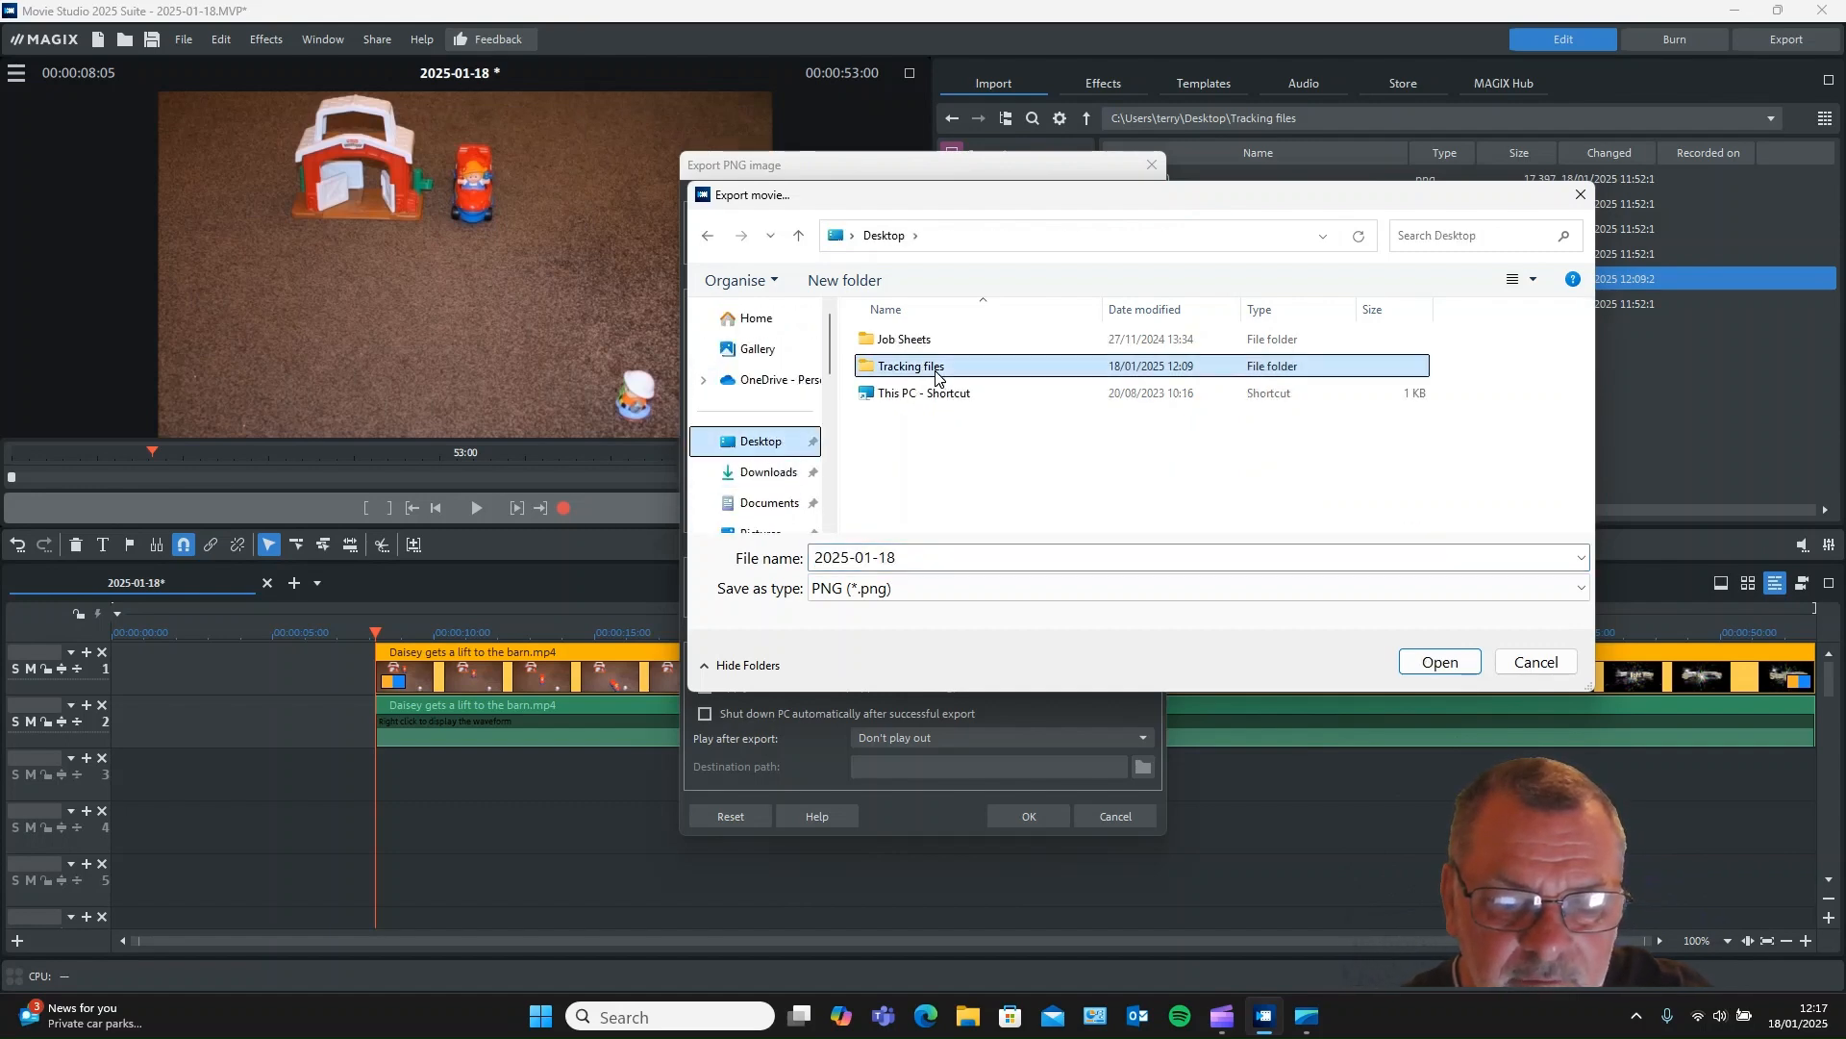
{"action": "double_click", "coordinate": [935, 374]}
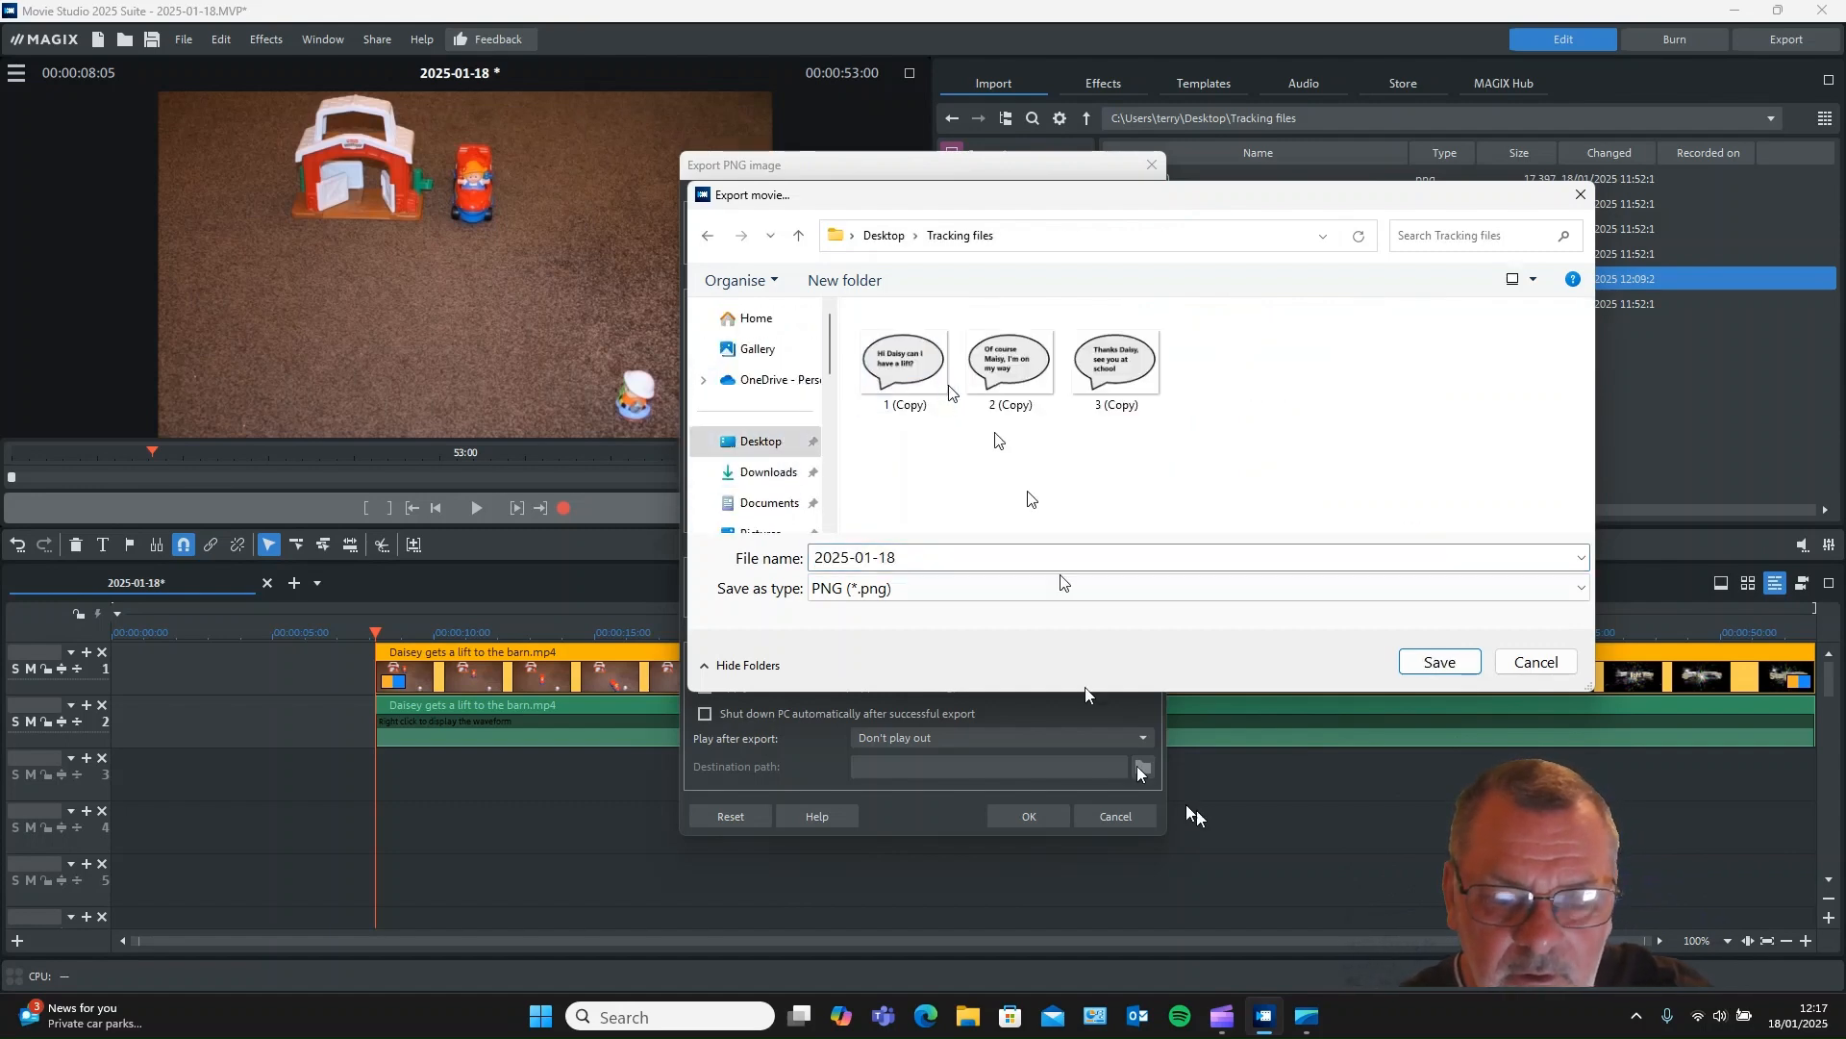
{"action": "left_click", "coordinate": [1410, 664]}
{"action": "left_click", "coordinate": [1035, 812]}
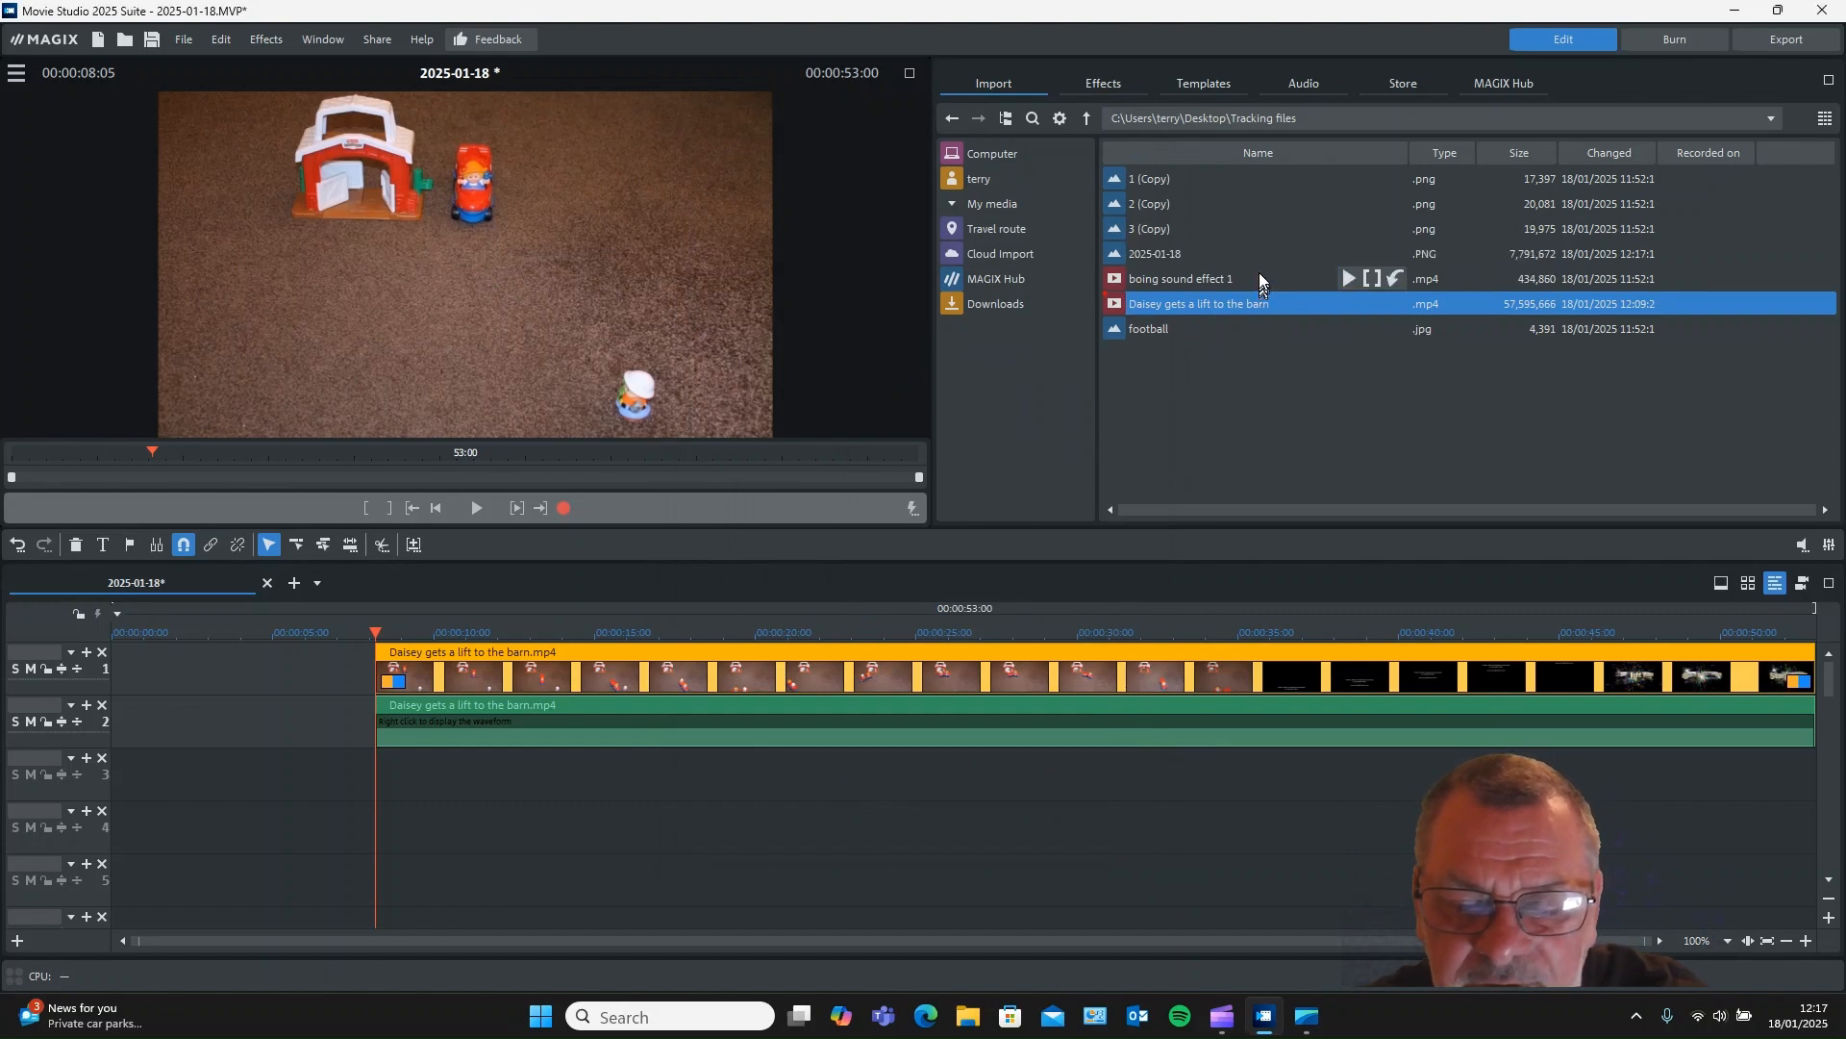
- Place the exported still 2025-01-18.PNG at the start of track 1, before the video clip
{"action": "left_click_drag", "start_coordinate": [1158, 256], "coordinate": [130, 660]}
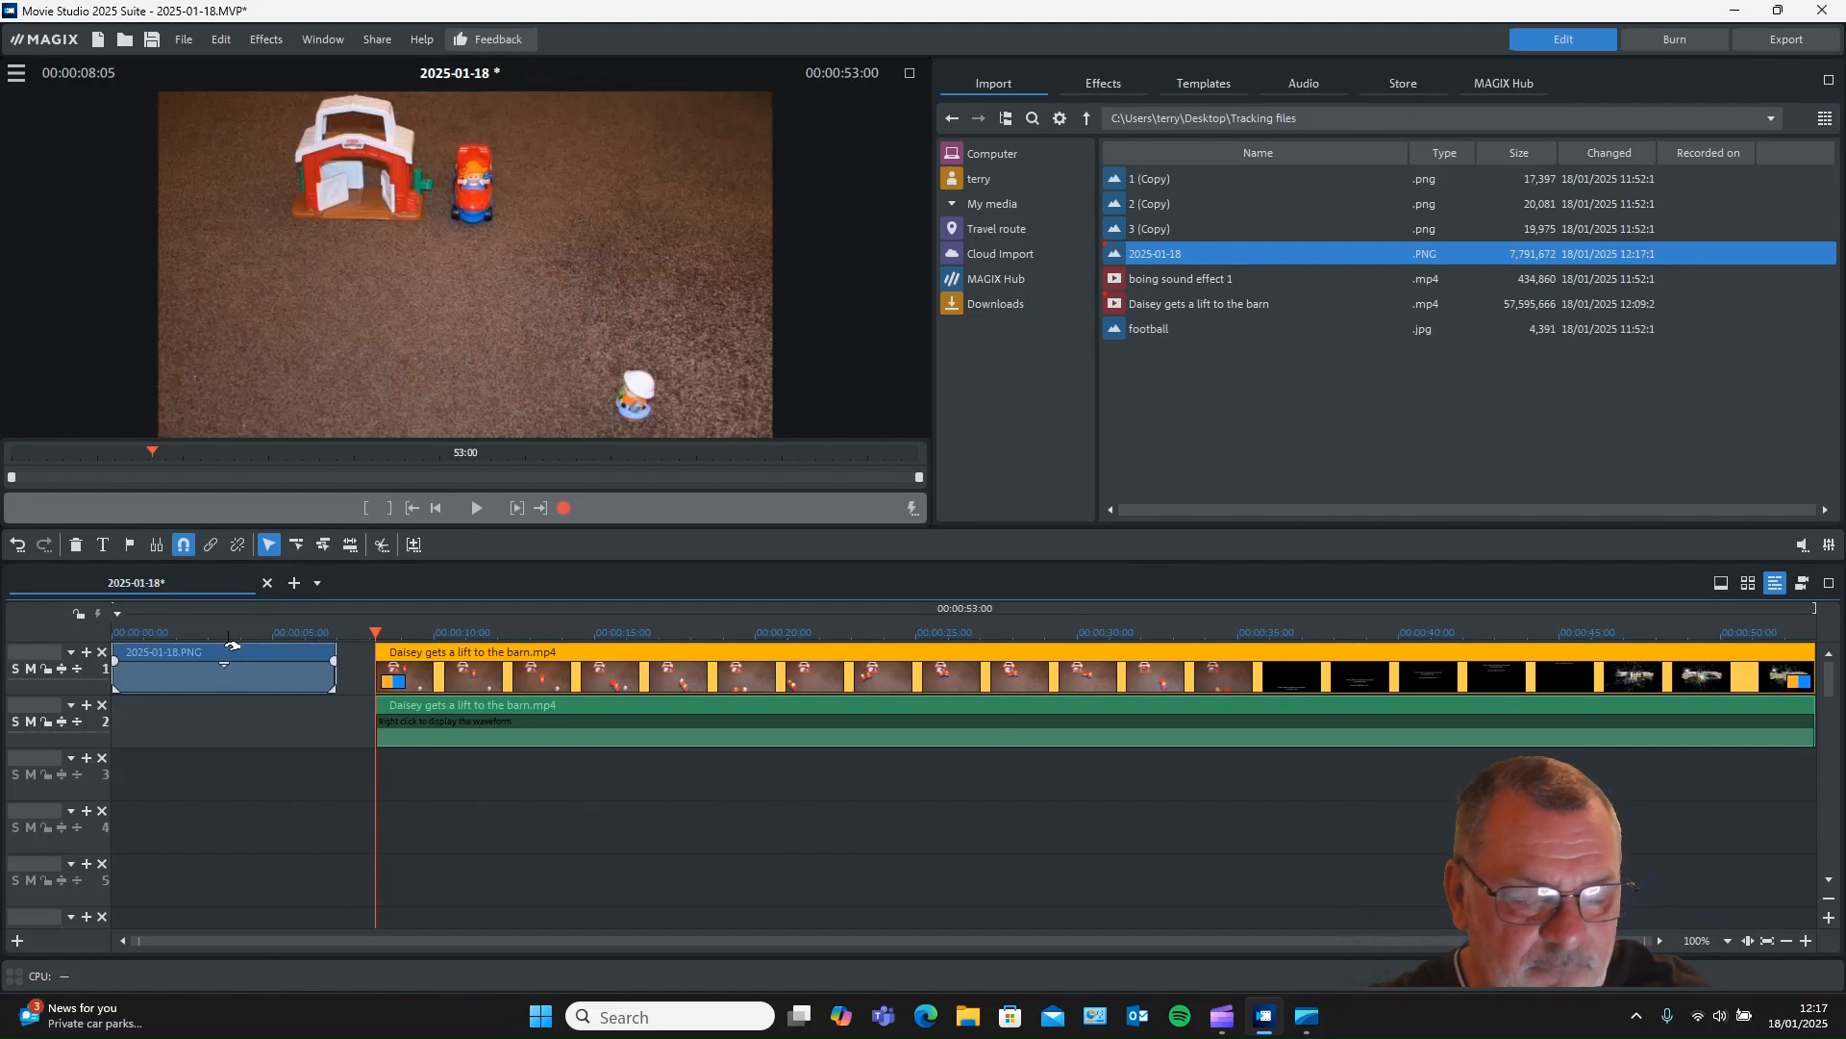
- Move the Daisey video clip up against the still on track 1 and its audio to the start of track 2
{"action": "left_click", "coordinate": [486, 656]}
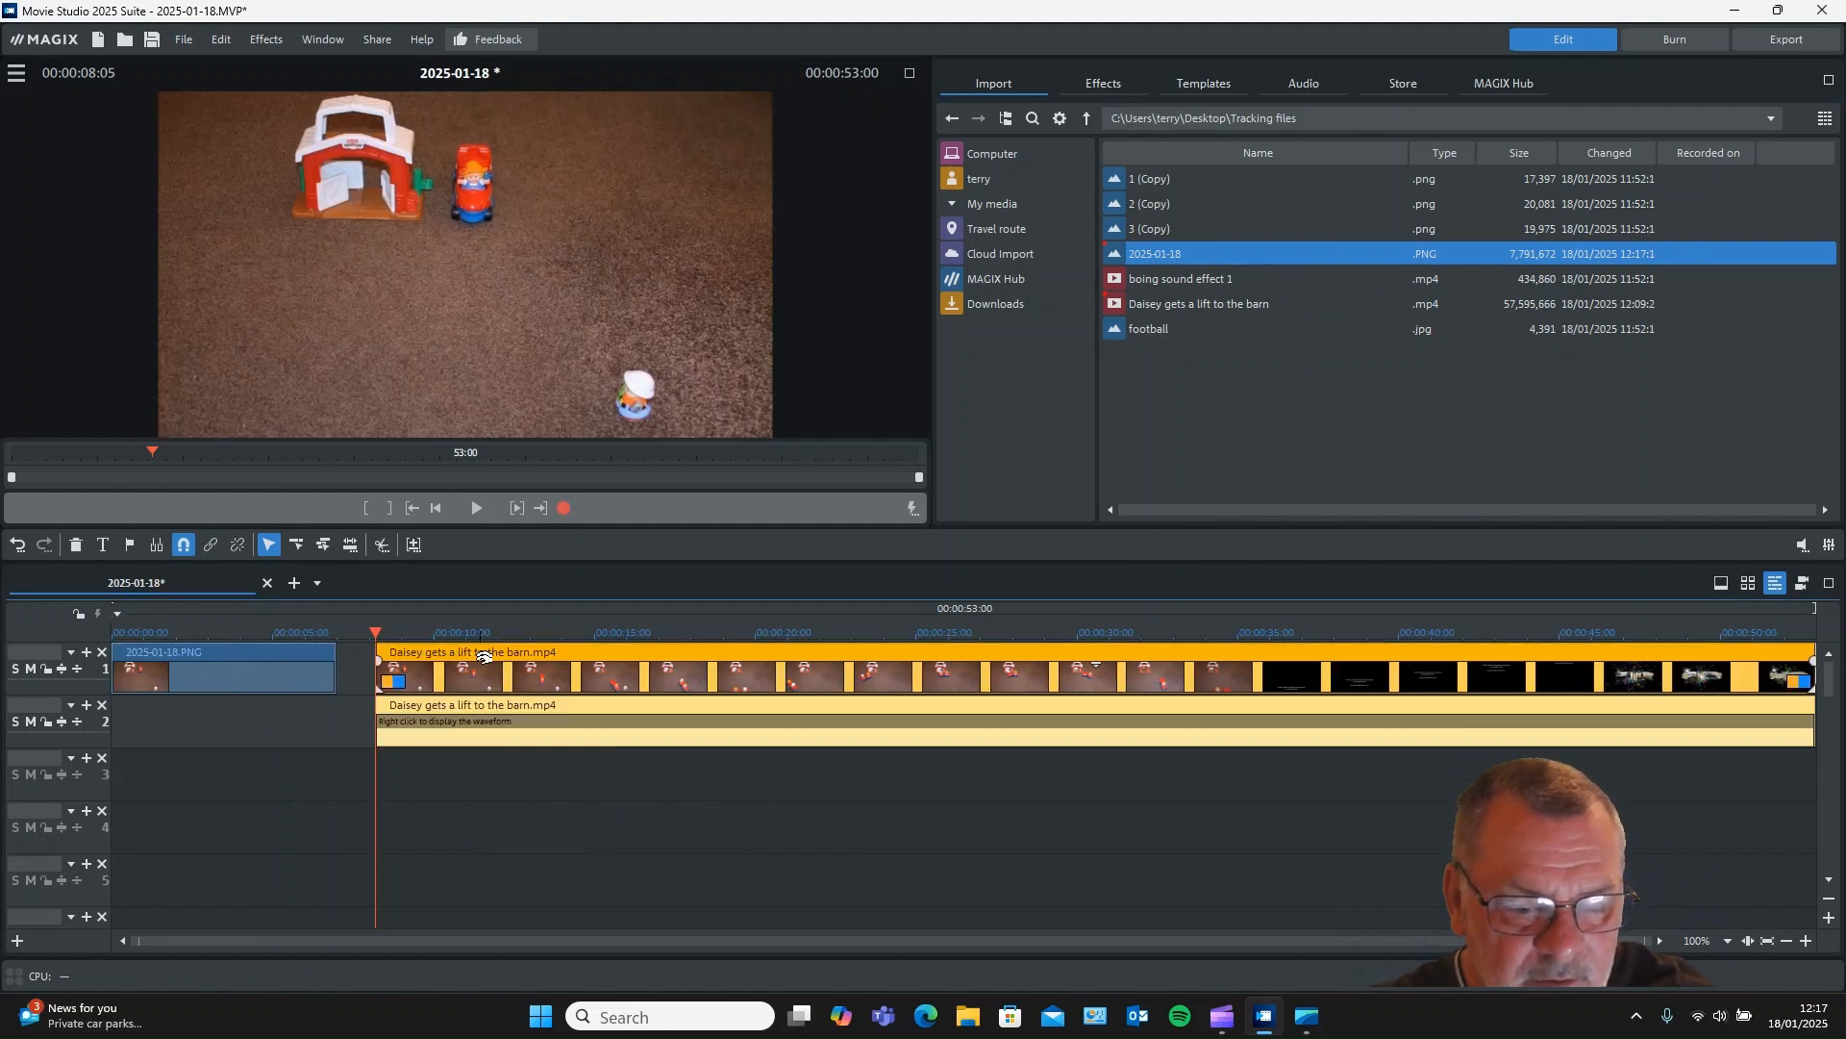
{"action": "left_click_drag", "start_coordinate": [479, 652], "coordinate": [417, 648]}
{"action": "left_click", "coordinate": [474, 725]}
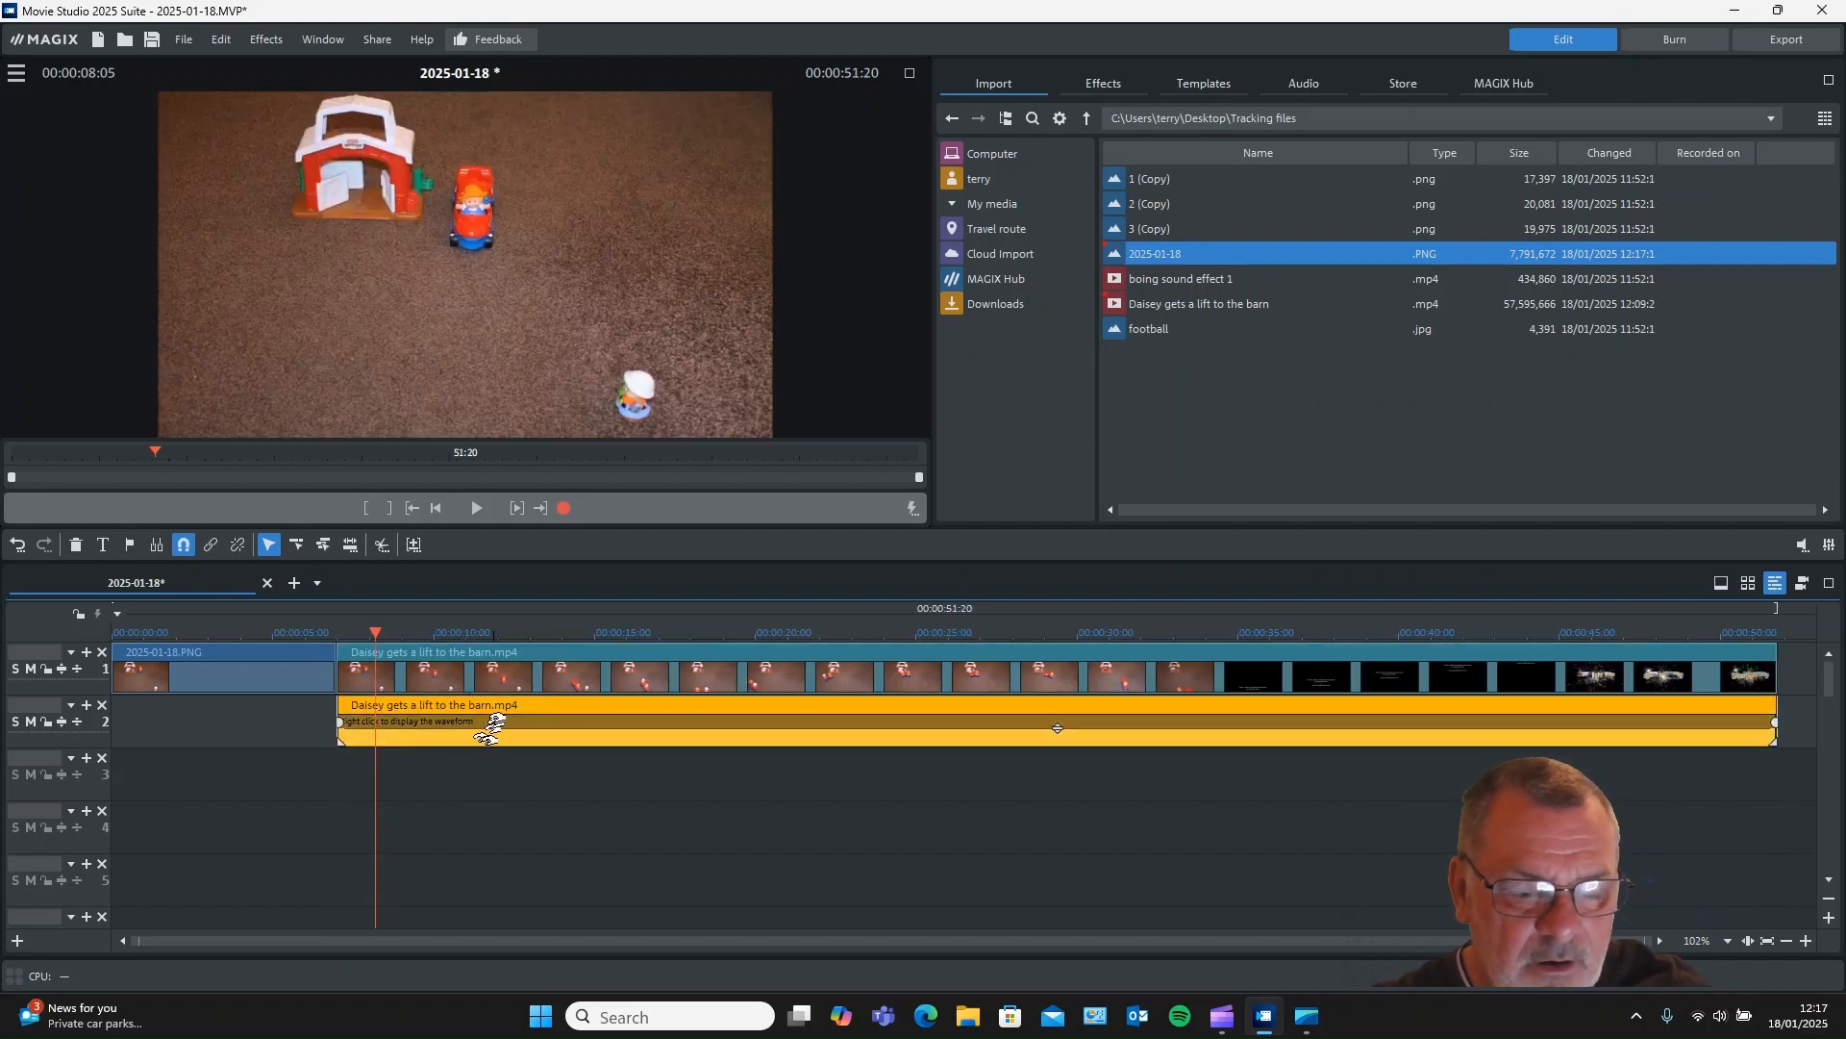
{"action": "left_click_drag", "start_coordinate": [499, 711], "coordinate": [284, 740]}
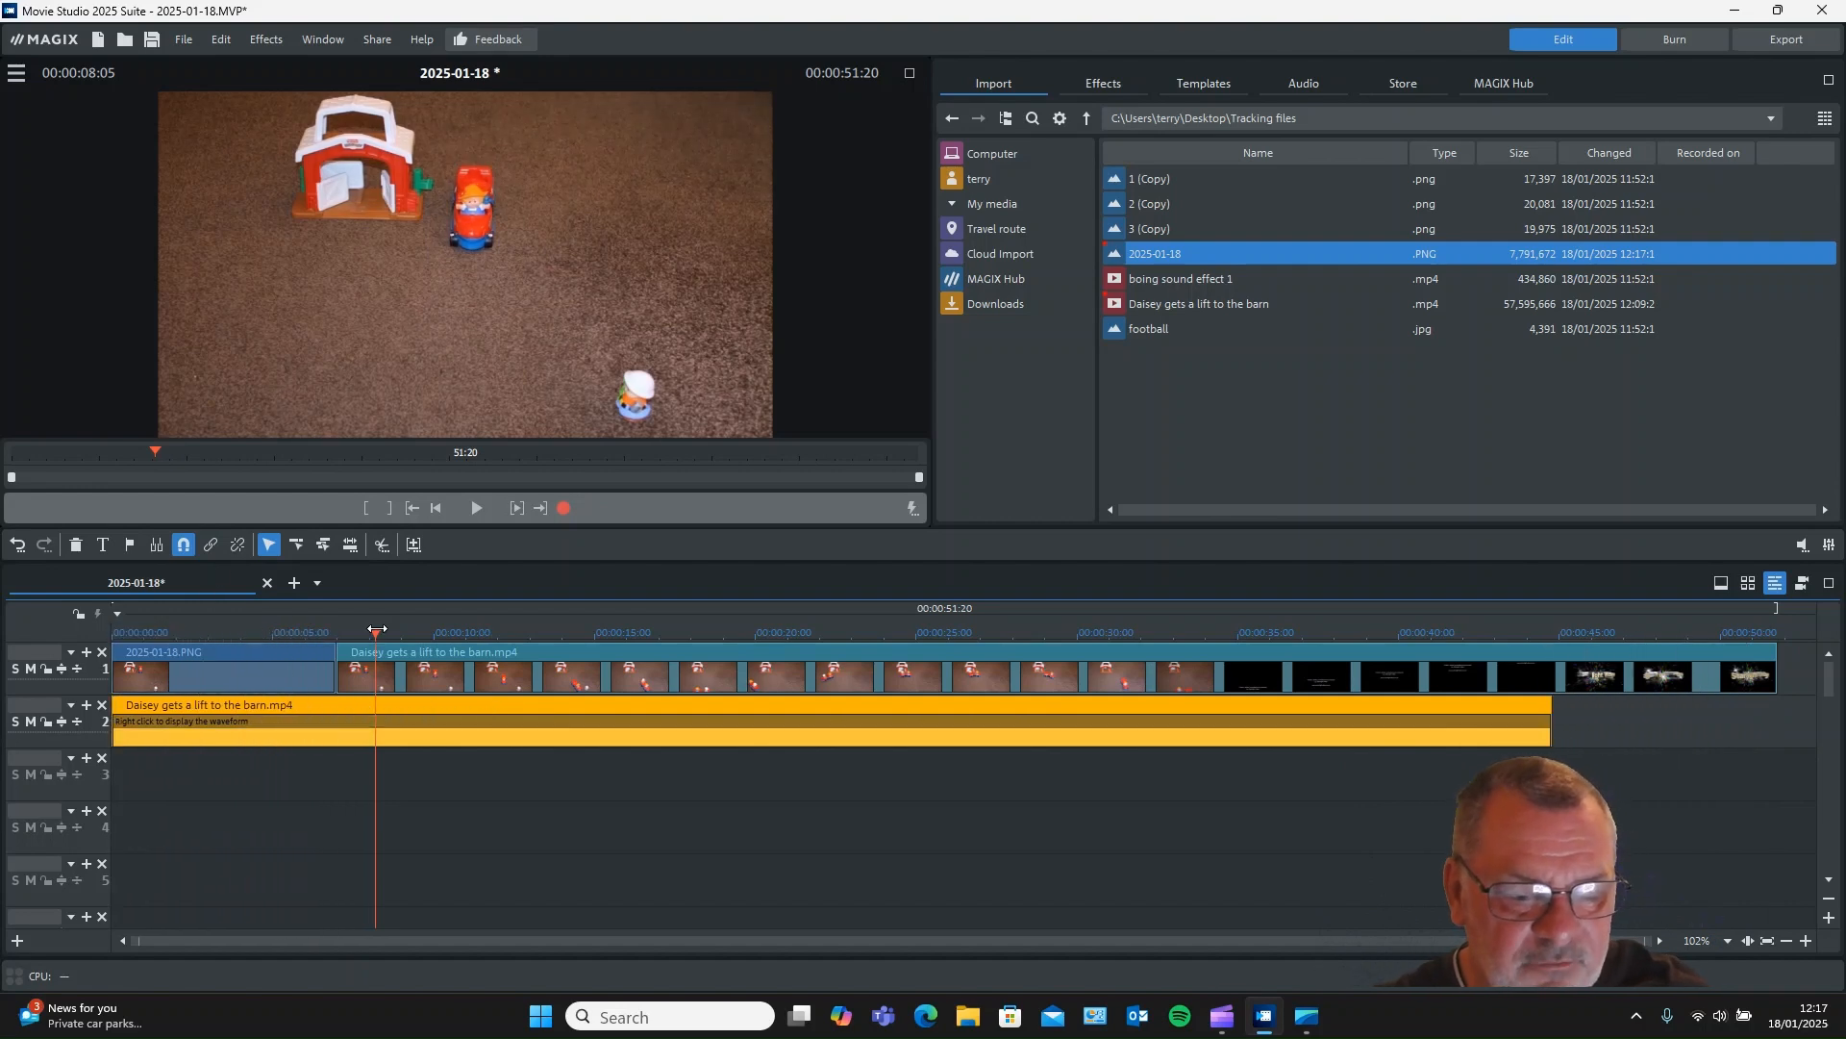
- Play the timeline from the start to check the opening still with the audio
{"action": "left_click_drag", "start_coordinate": [376, 629], "coordinate": [103, 654]}
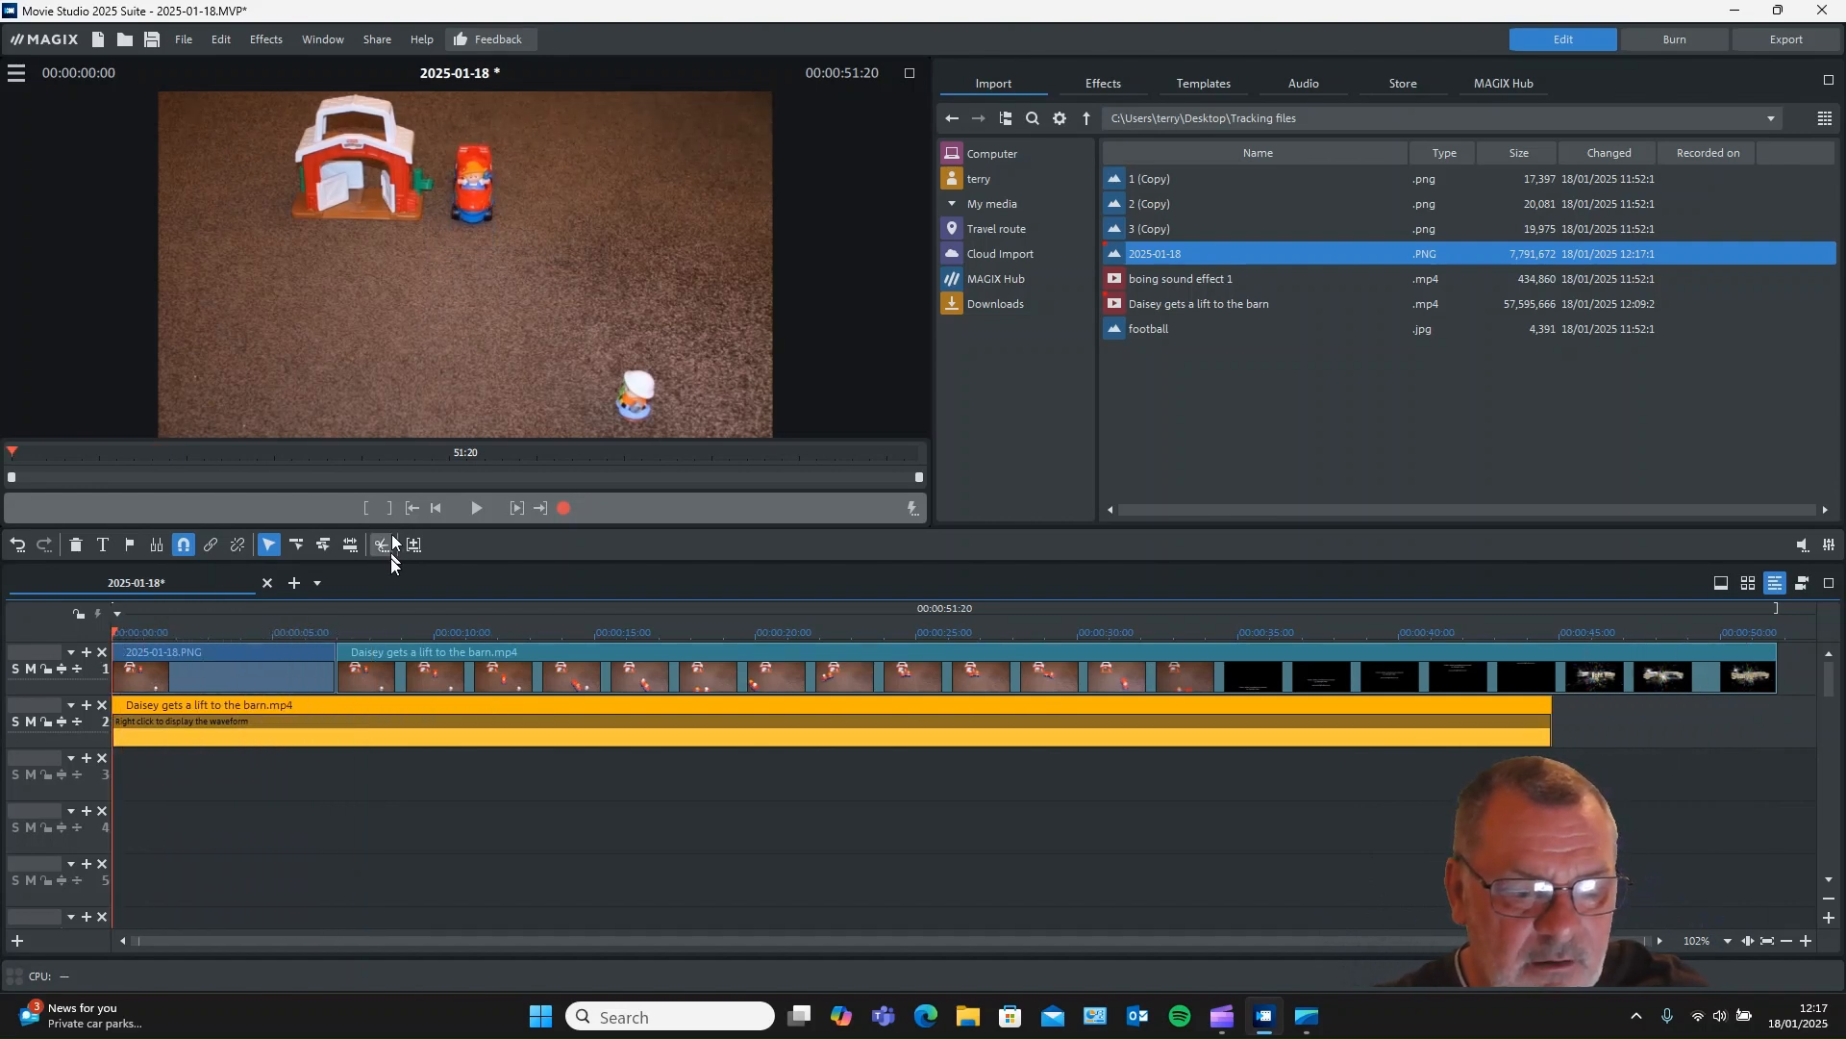
{"action": "left_click", "coordinate": [477, 509]}
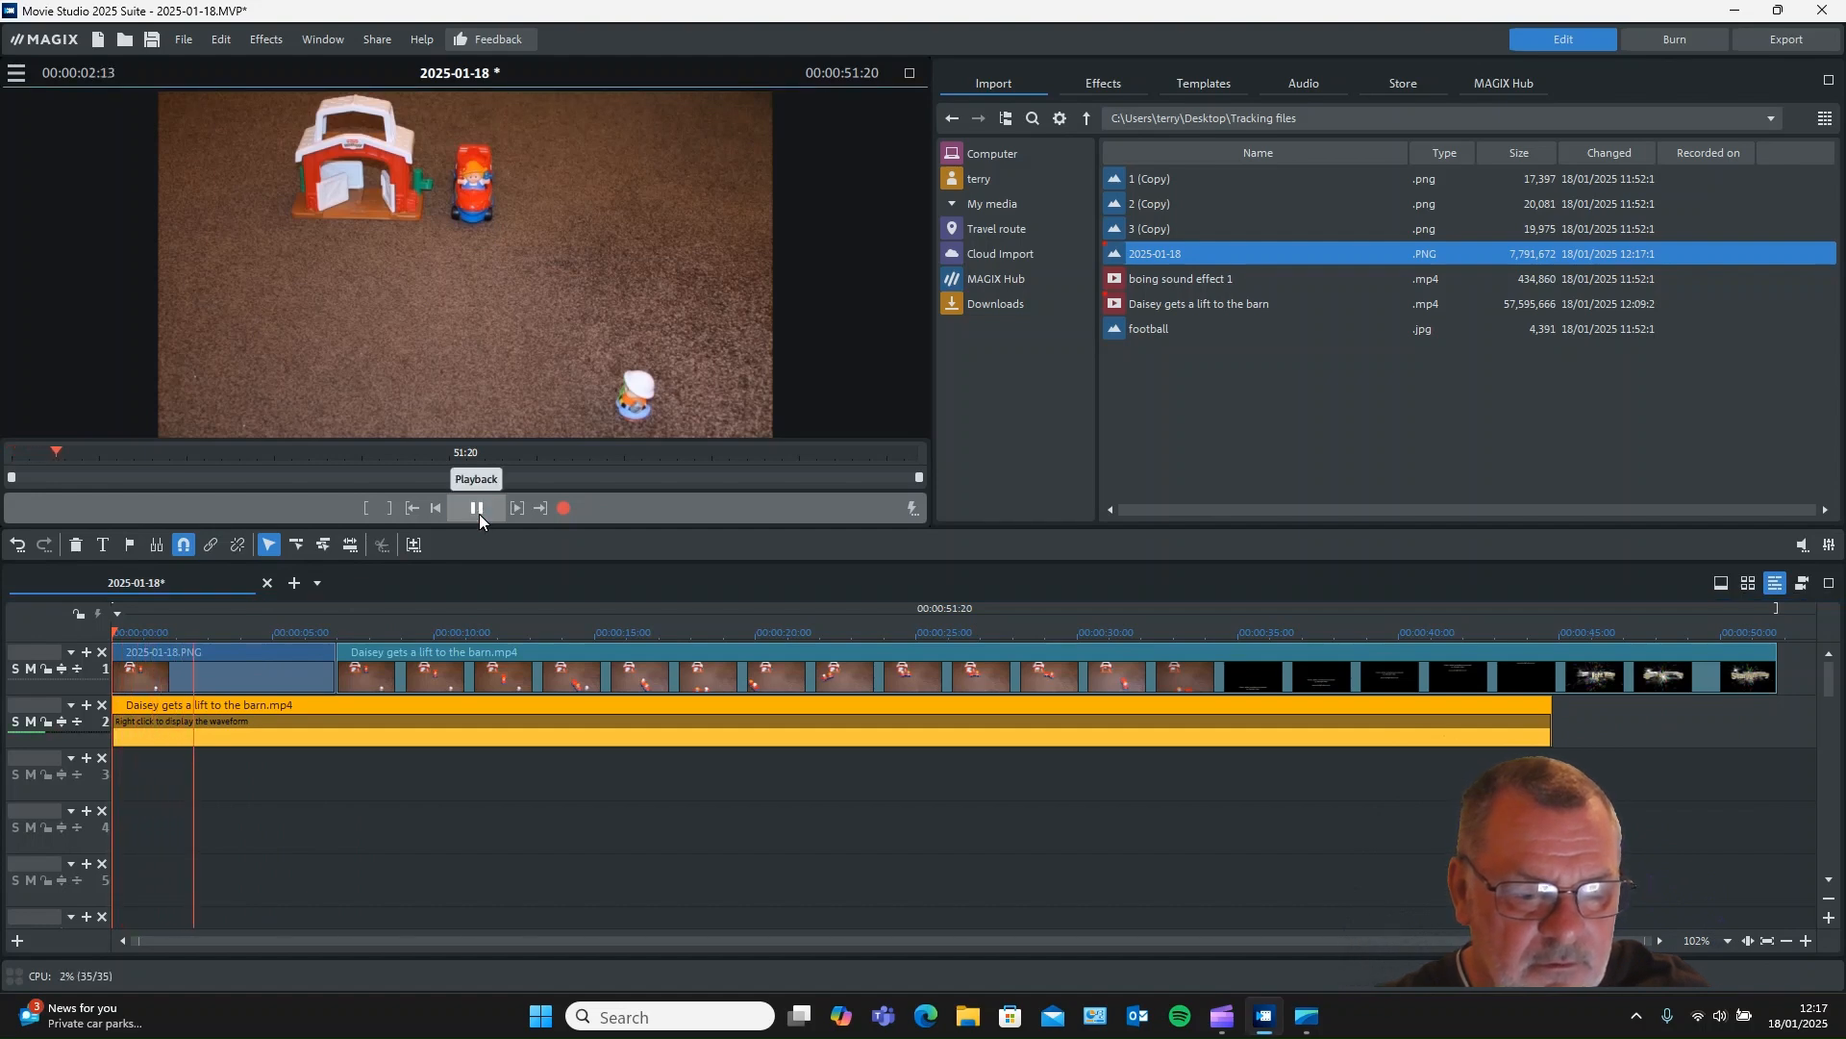
{"action": "key", "text": "space"}
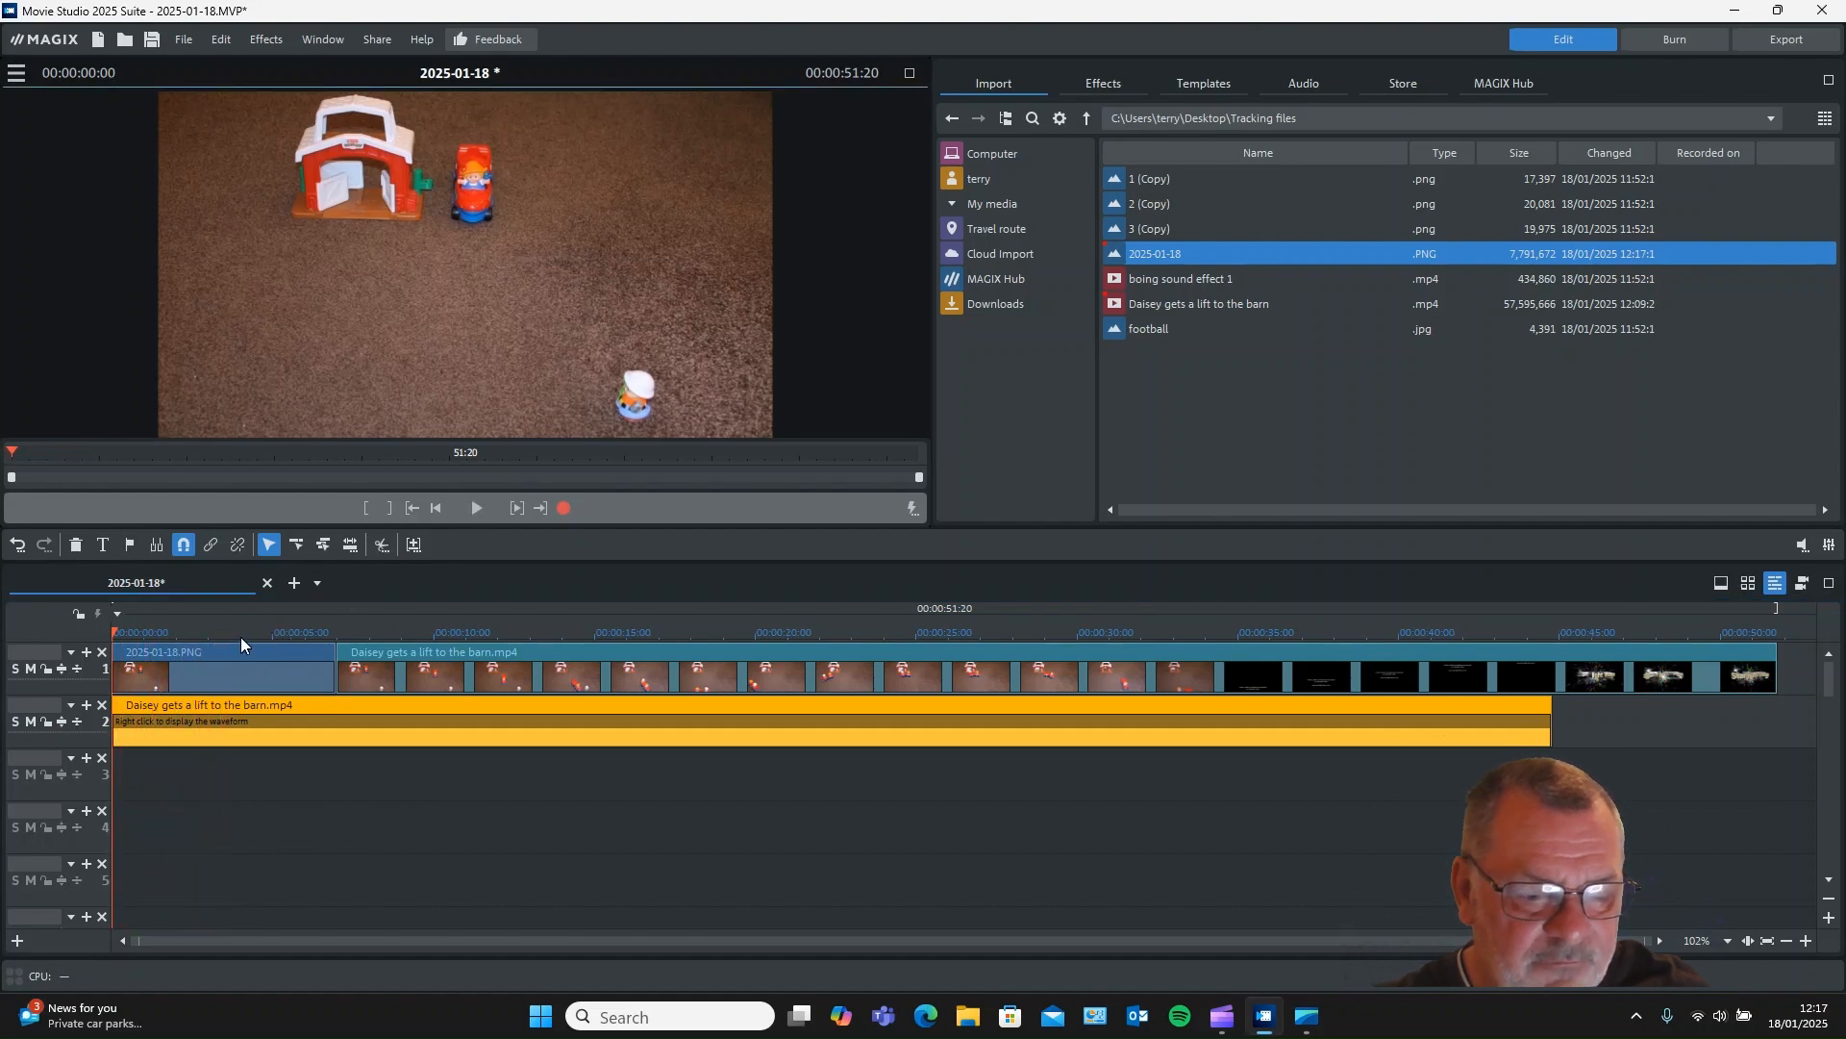
- Cut the still at 00:00:04:00, delete the part after the cut, and close the gap with the video clip
{"action": "left_click", "coordinate": [240, 637]}
{"action": "left_click", "coordinate": [261, 657]}
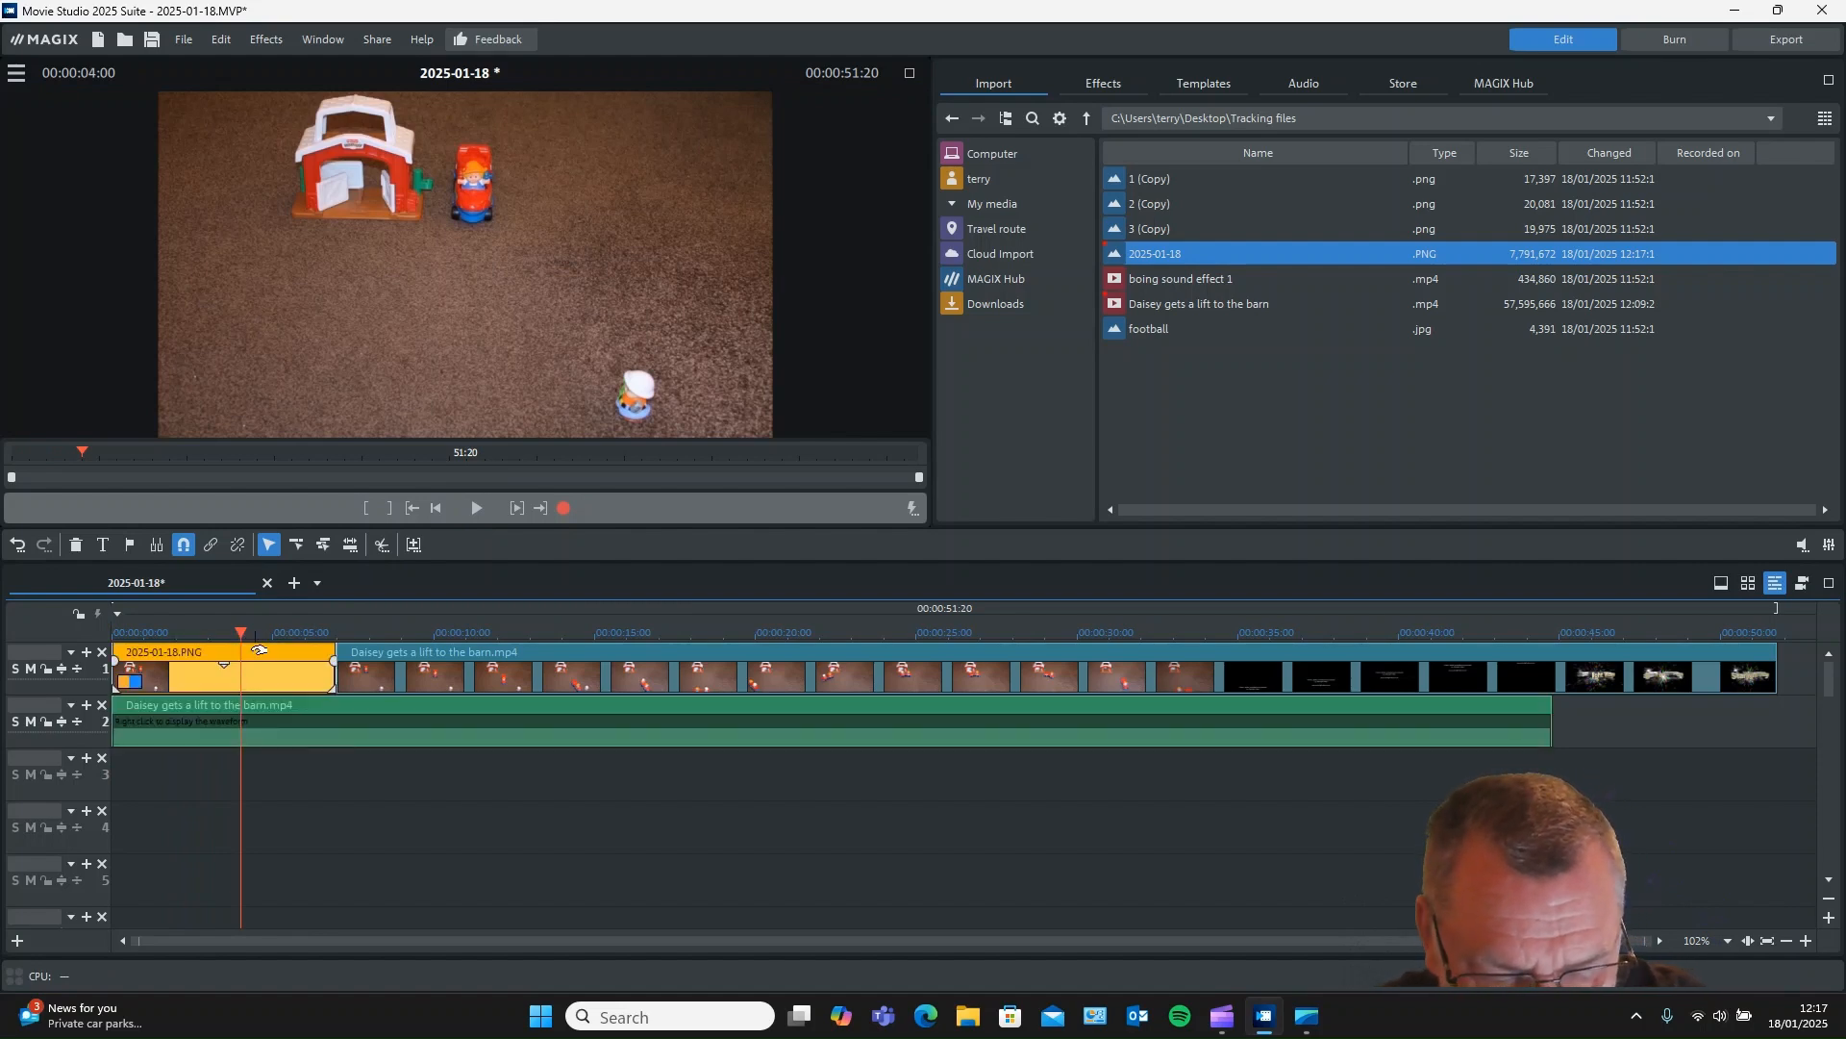
{"action": "key", "text": "t"}
{"action": "key", "text": "Delete"}
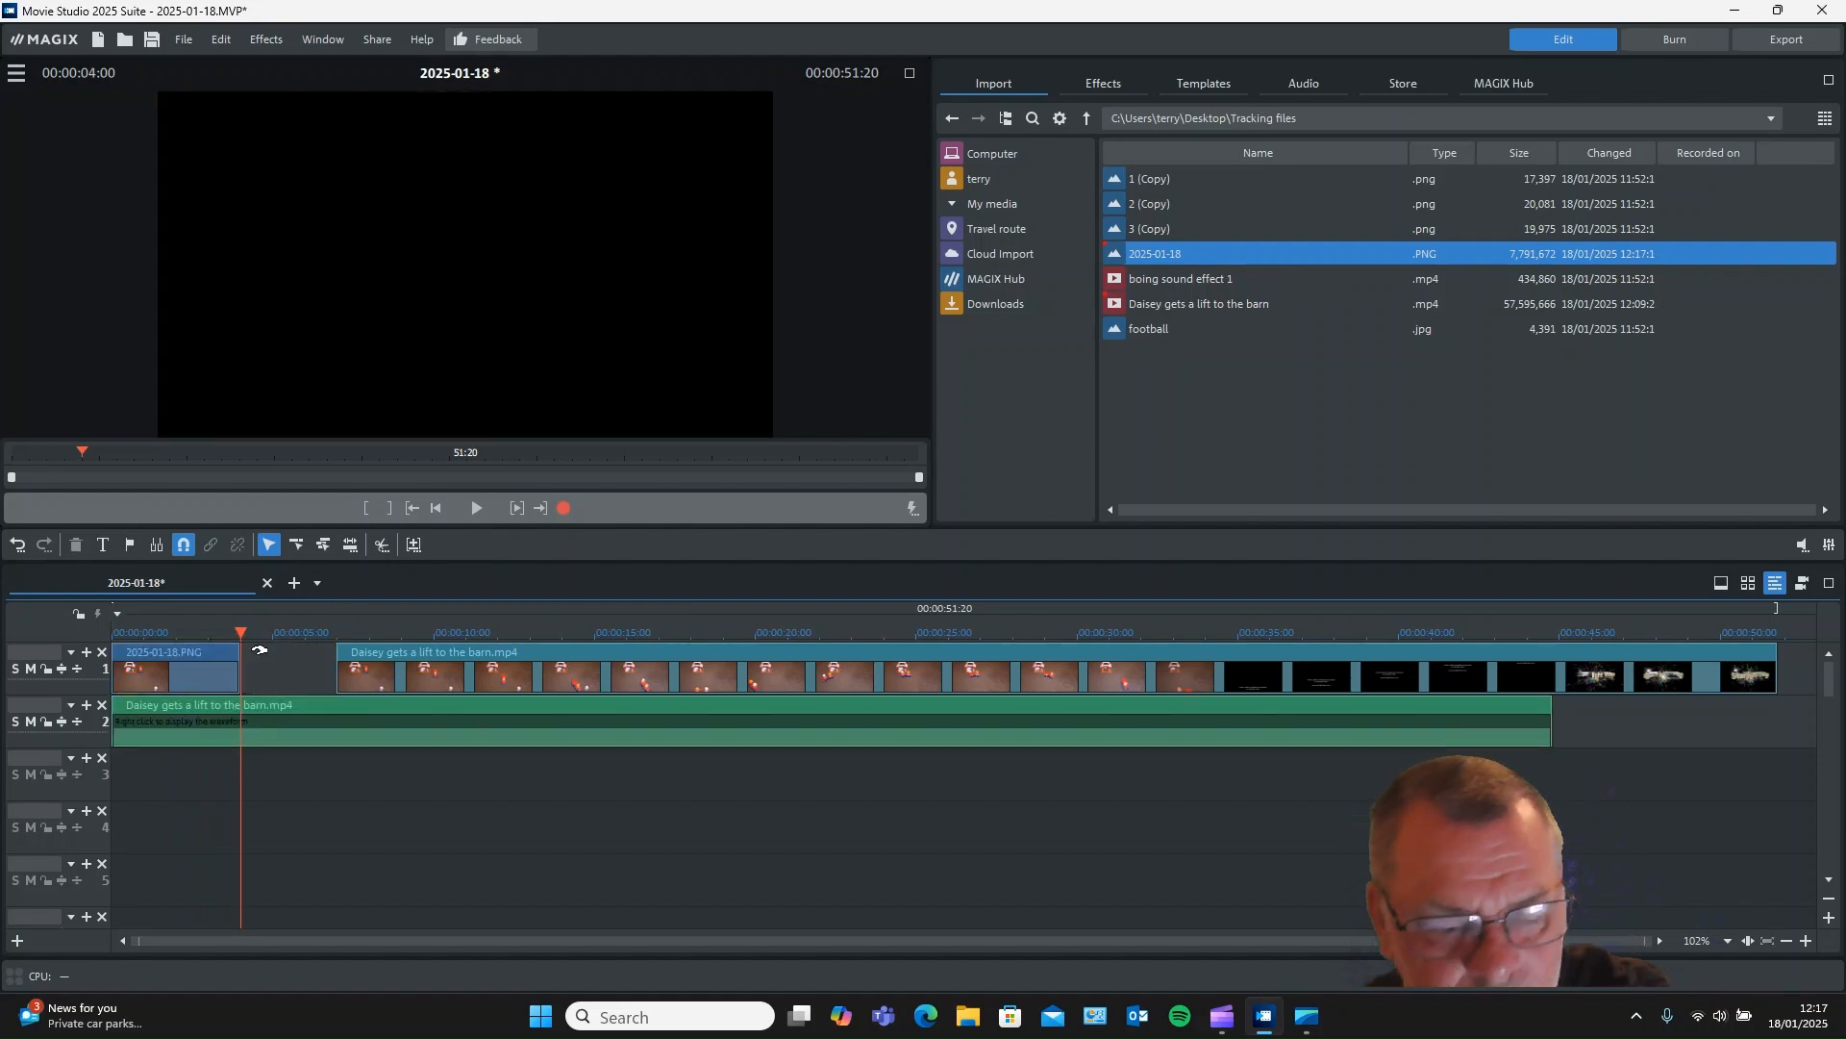
{"action": "left_click_drag", "start_coordinate": [371, 673], "coordinate": [261, 706]}
- Preview 1 (Copy).png, place it on track 3 beneath the still about half a second in, and shorten it to about 2 s
{"action": "left_click_drag", "start_coordinate": [242, 634], "coordinate": [142, 631]}
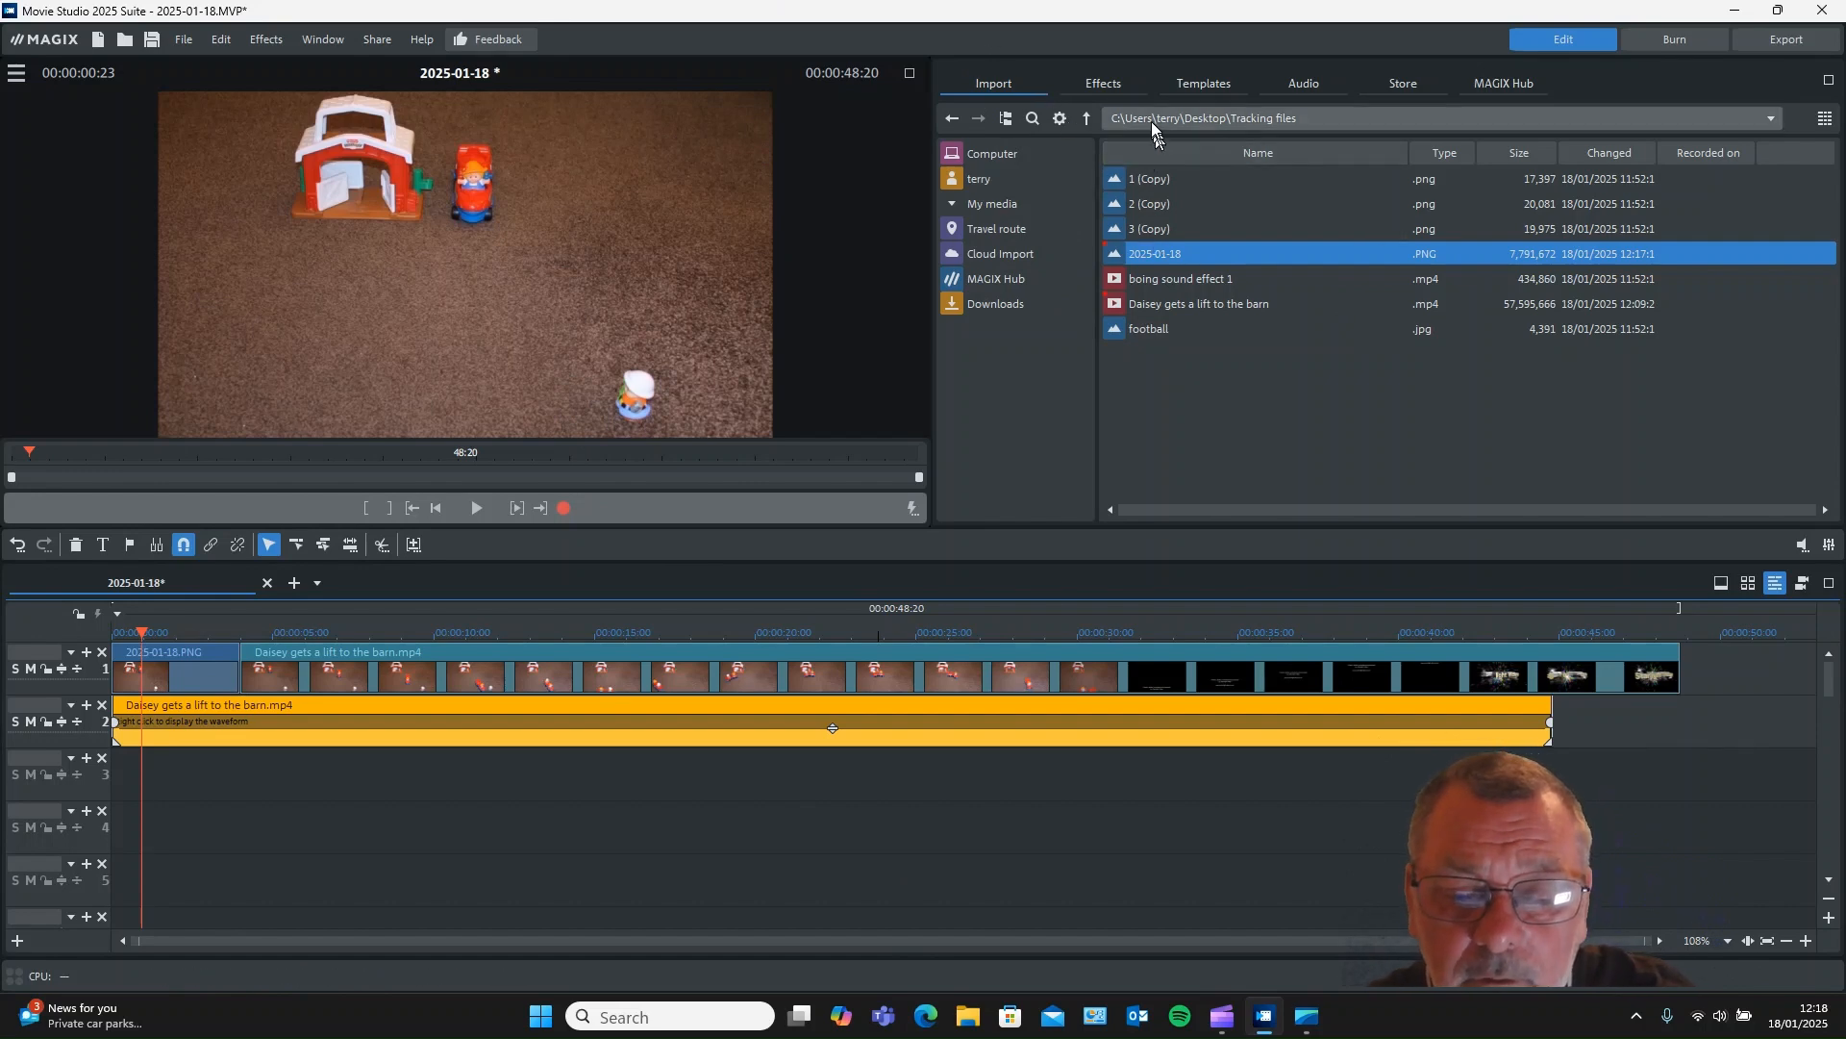
{"action": "left_click", "coordinate": [1134, 185]}
{"action": "left_click", "coordinate": [1381, 174]}
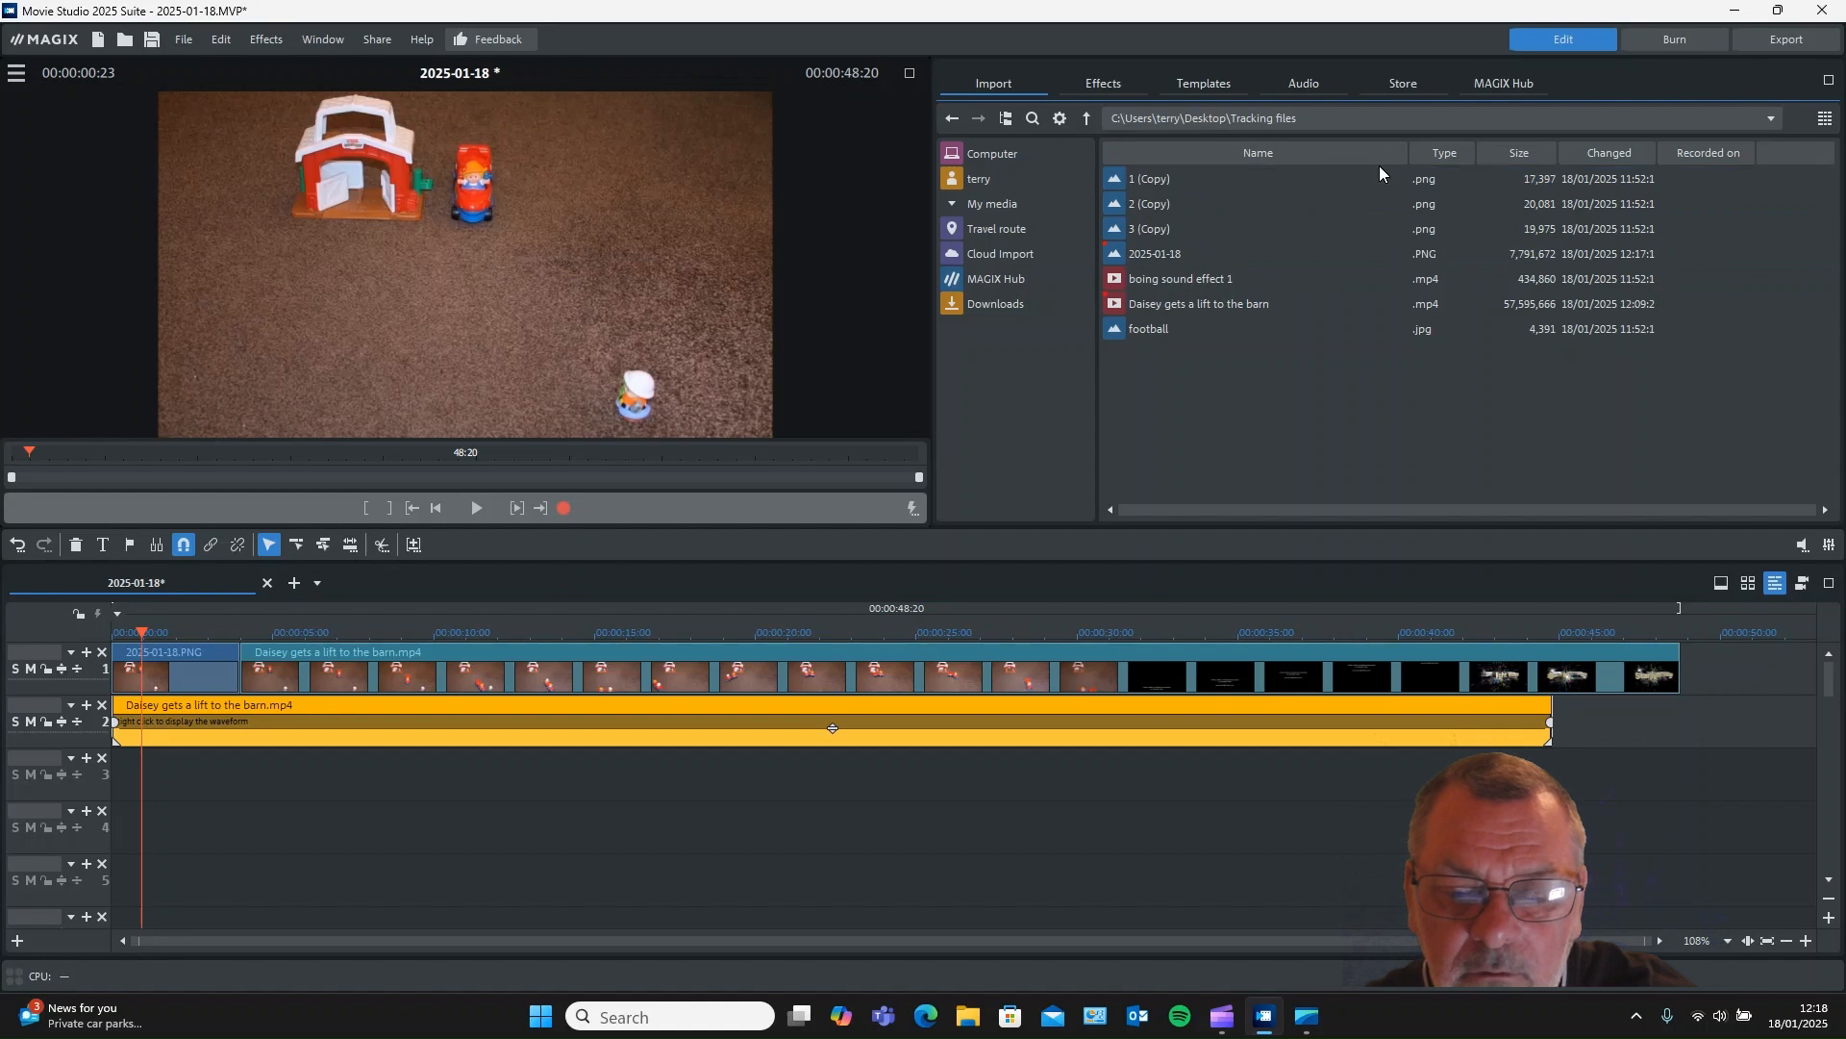
{"action": "left_click", "coordinate": [1187, 188]}
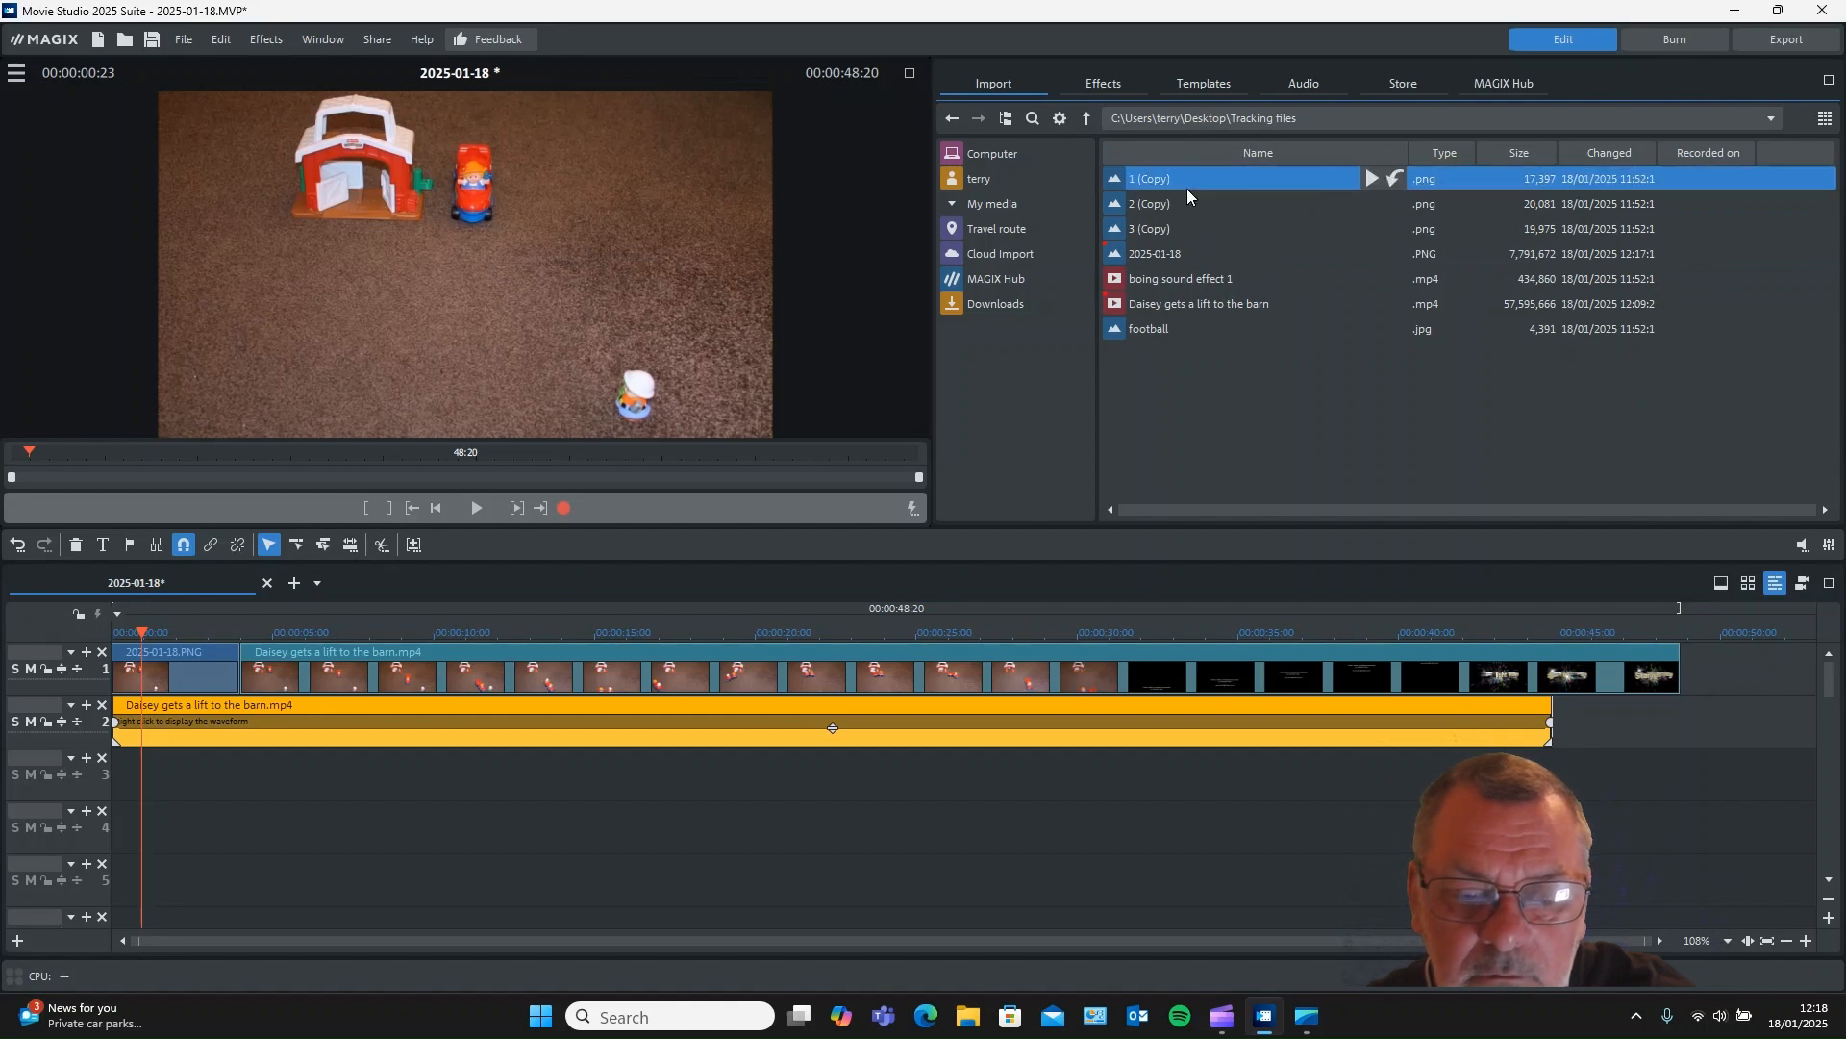
{"action": "left_click", "coordinate": [1367, 179]}
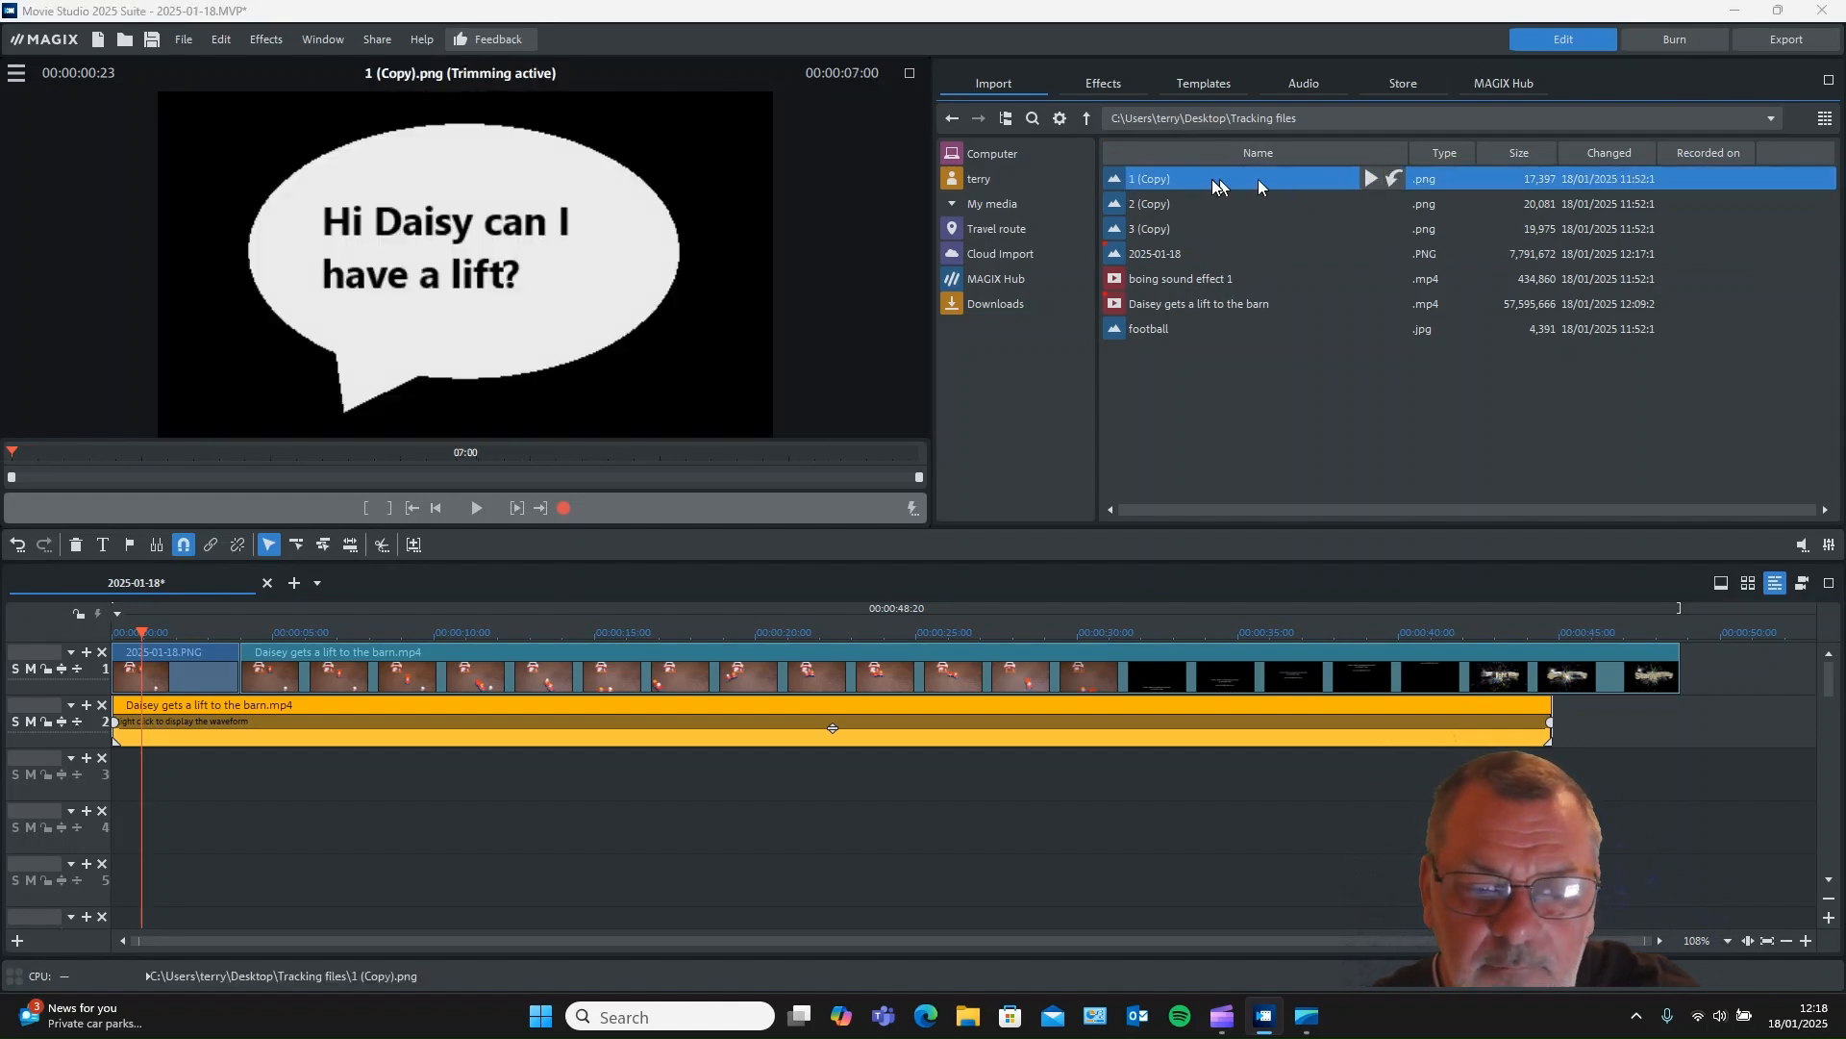
{"action": "left_click_drag", "start_coordinate": [1212, 179], "coordinate": [171, 783]}
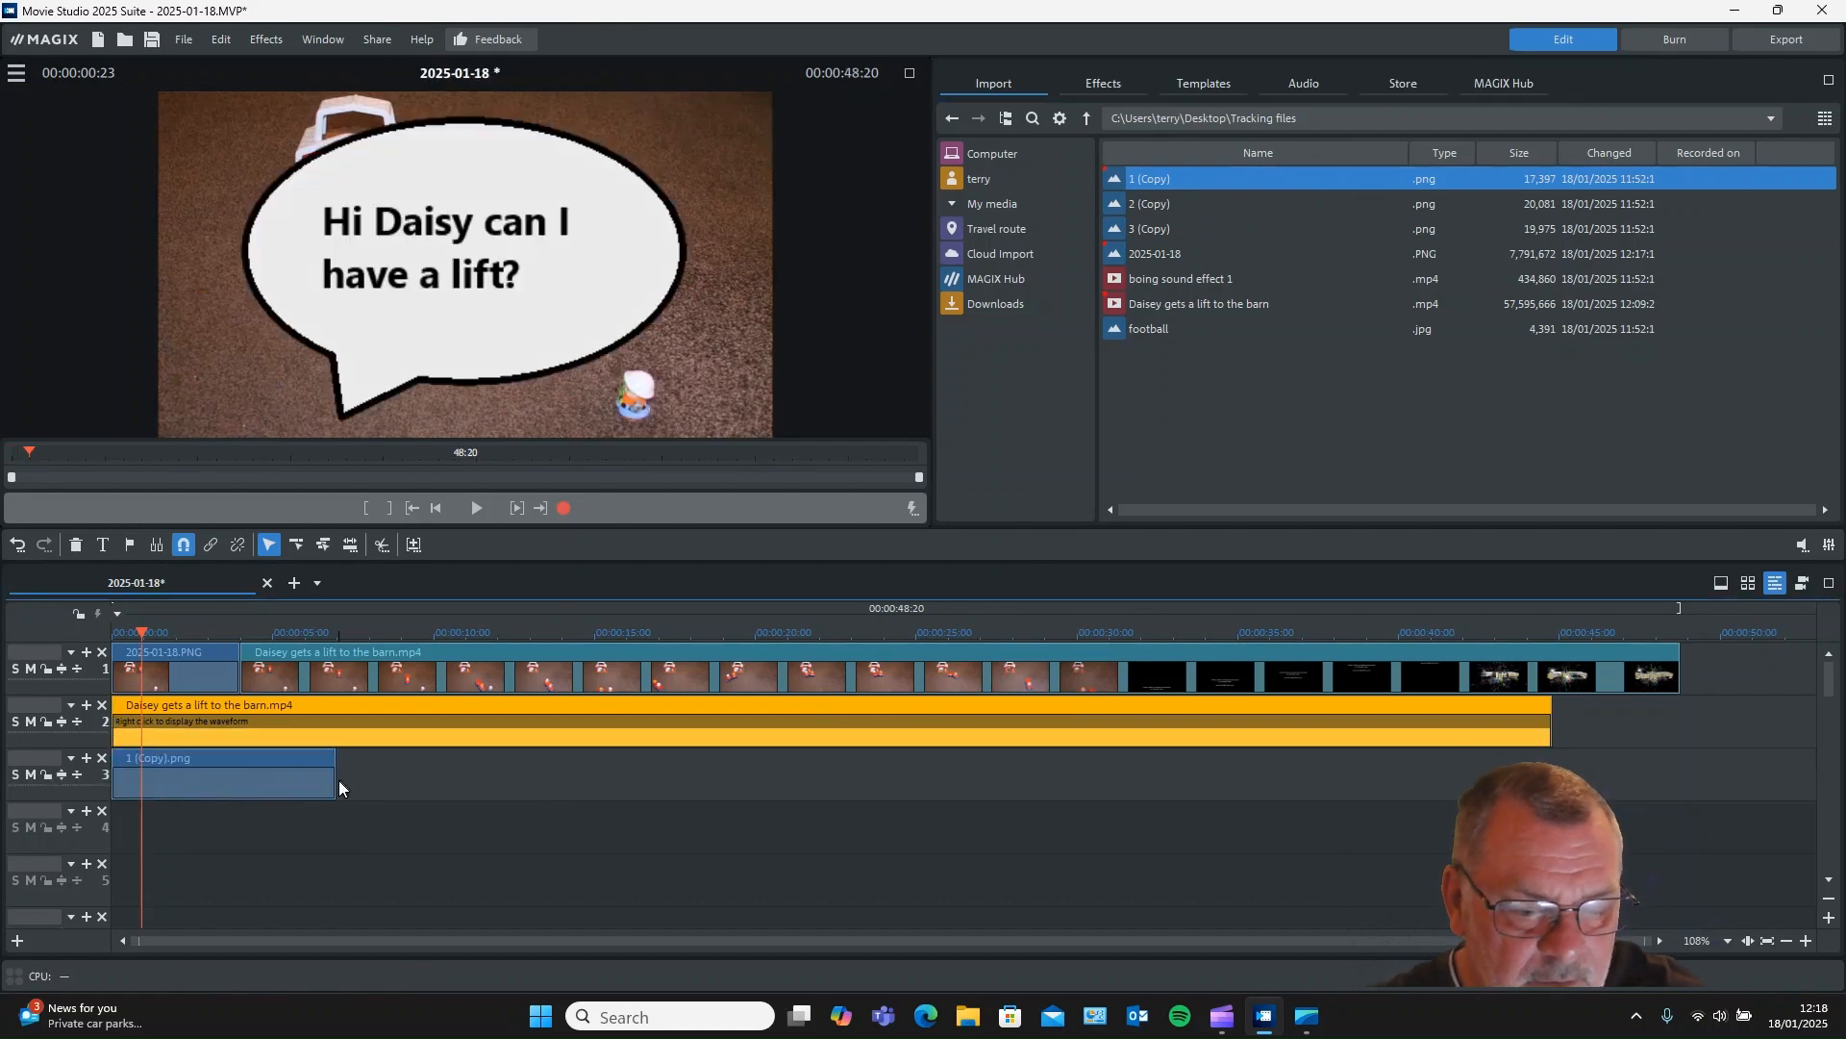
{"action": "left_click_drag", "start_coordinate": [336, 781], "coordinate": [147, 756]}
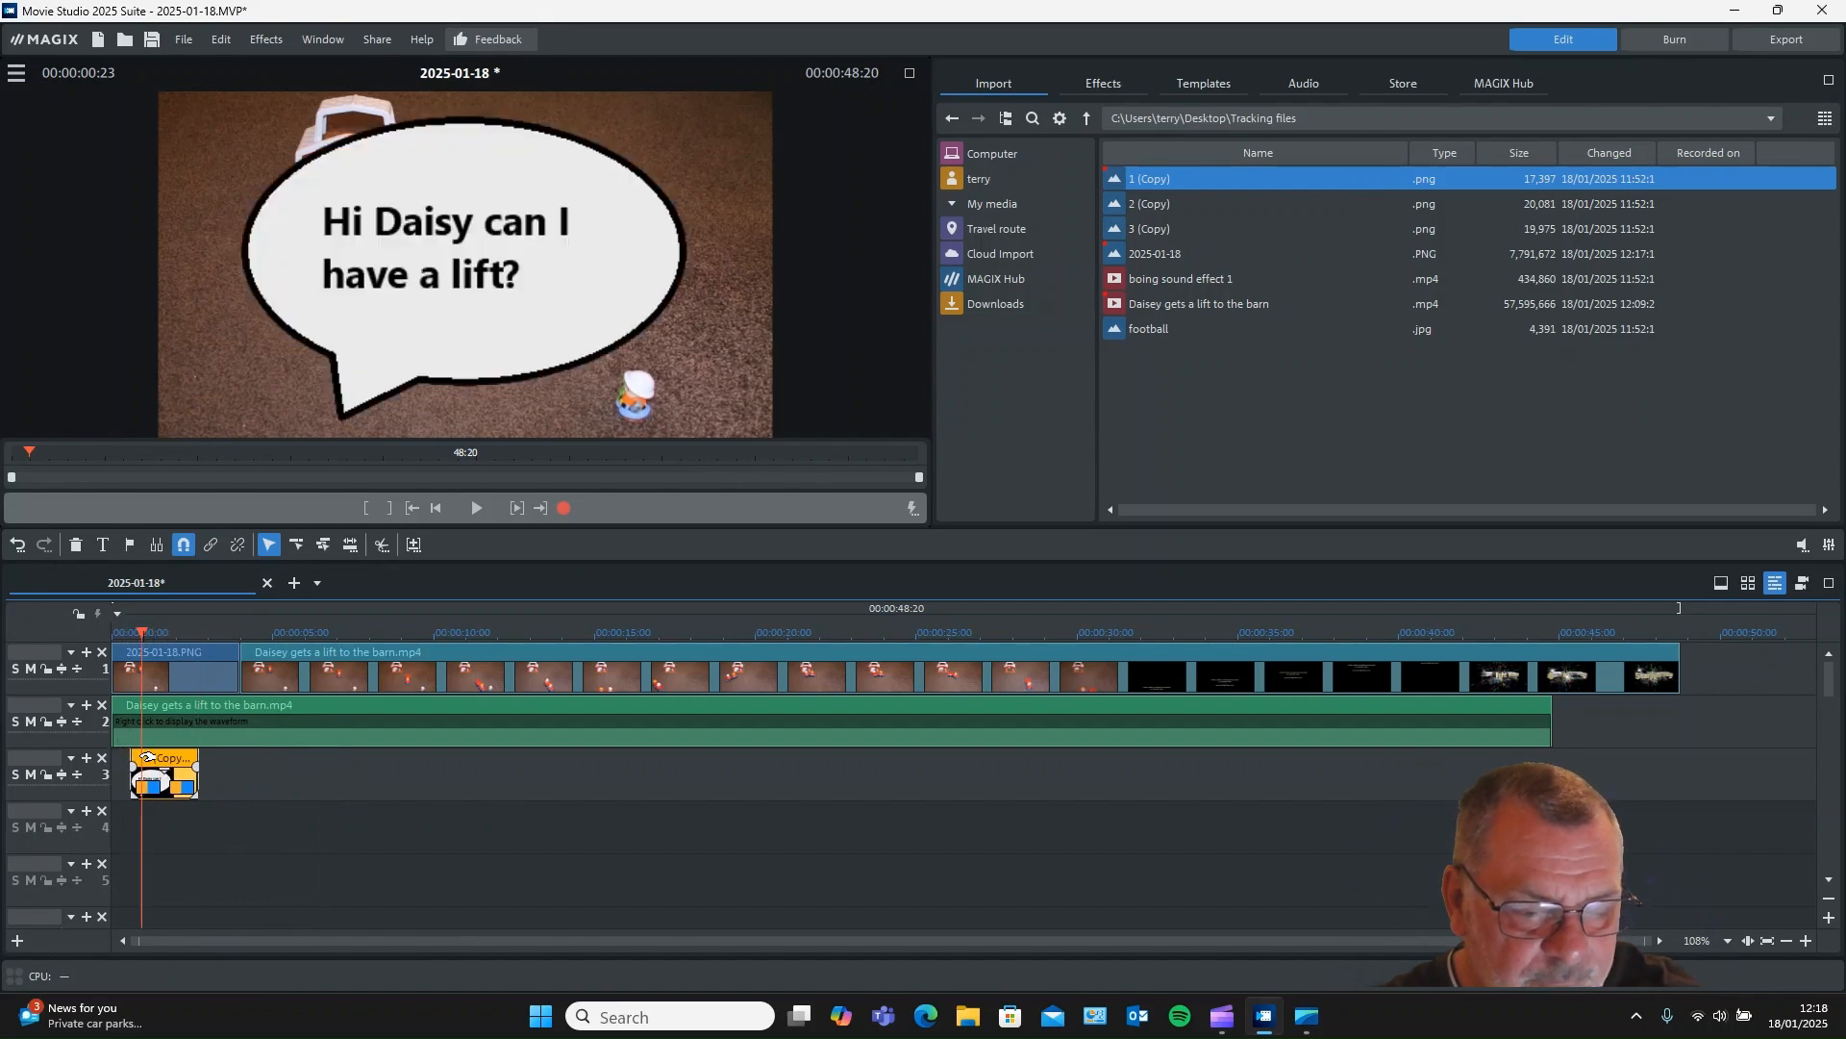
- Apply Size/Position/Rotation to the first speech bubble, shrinking it to about 343 x 250 px above the white-hatted figure
{"action": "left_click", "coordinate": [1116, 81]}
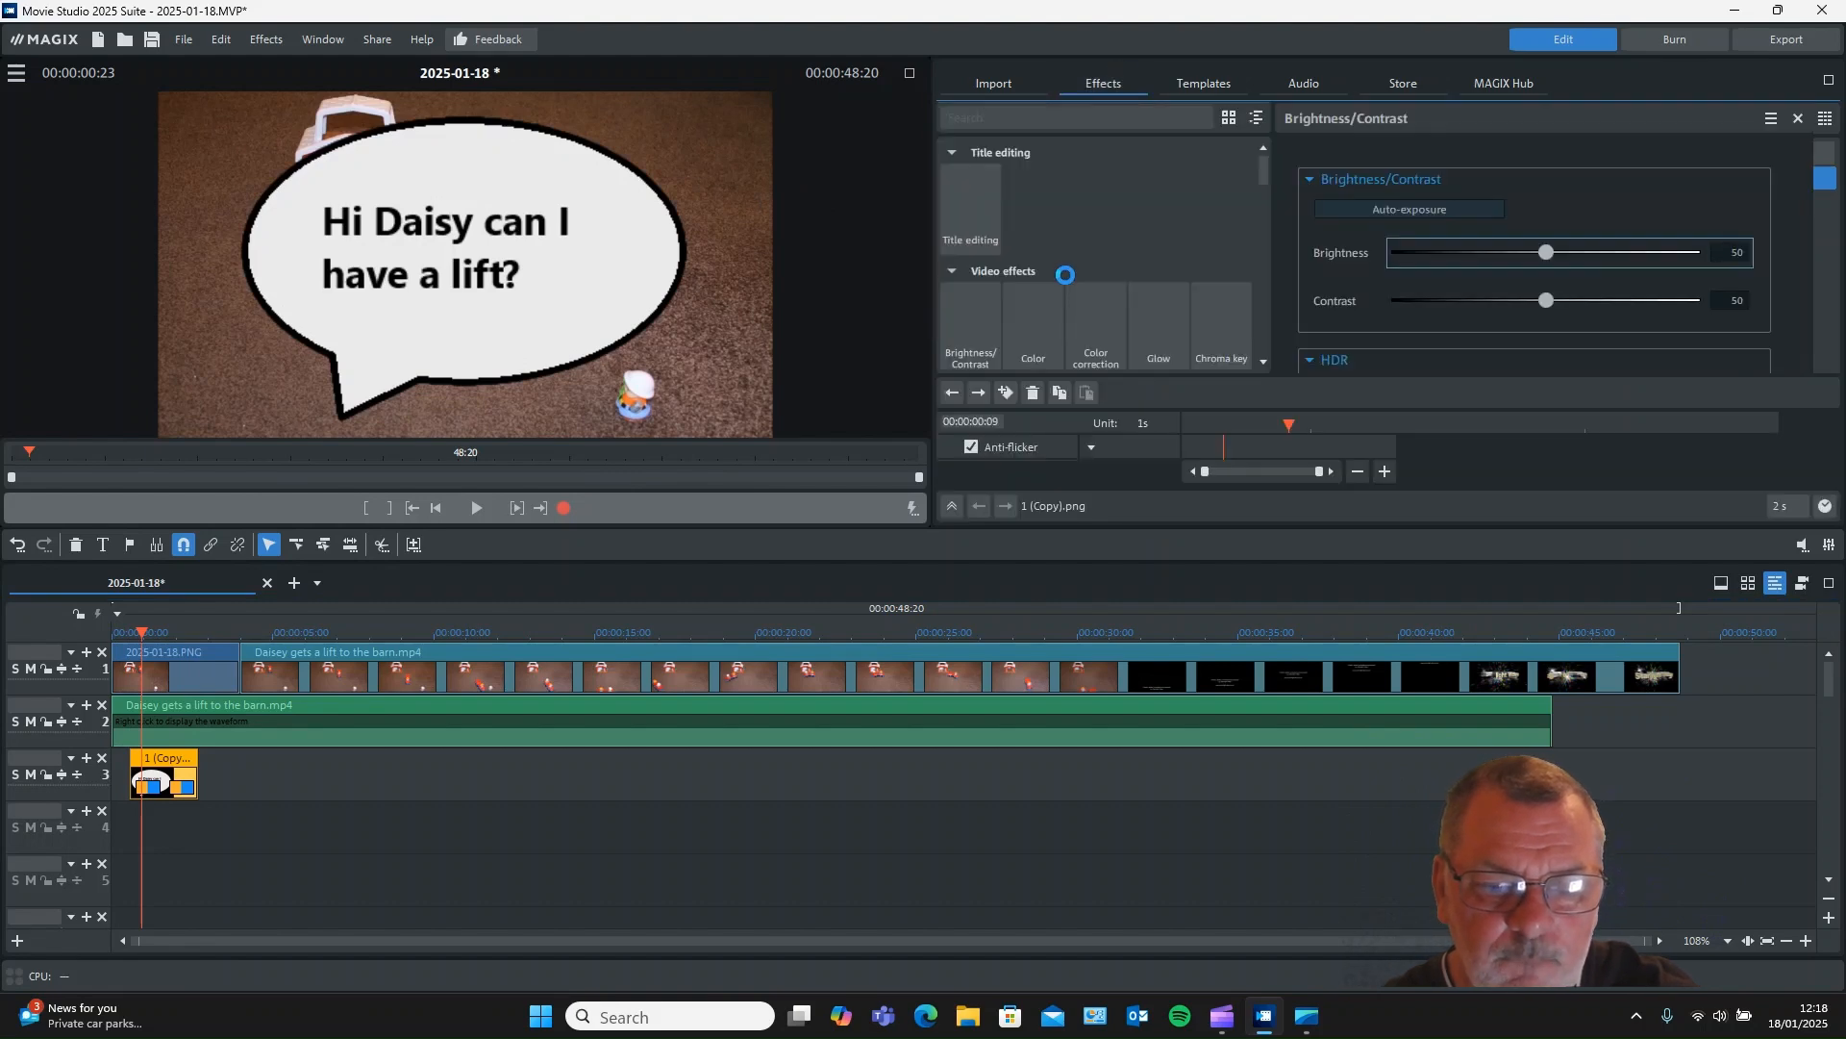
{"action": "scroll", "coordinate": [1014, 217], "scroll_direction": "up", "scroll_amount": 10}
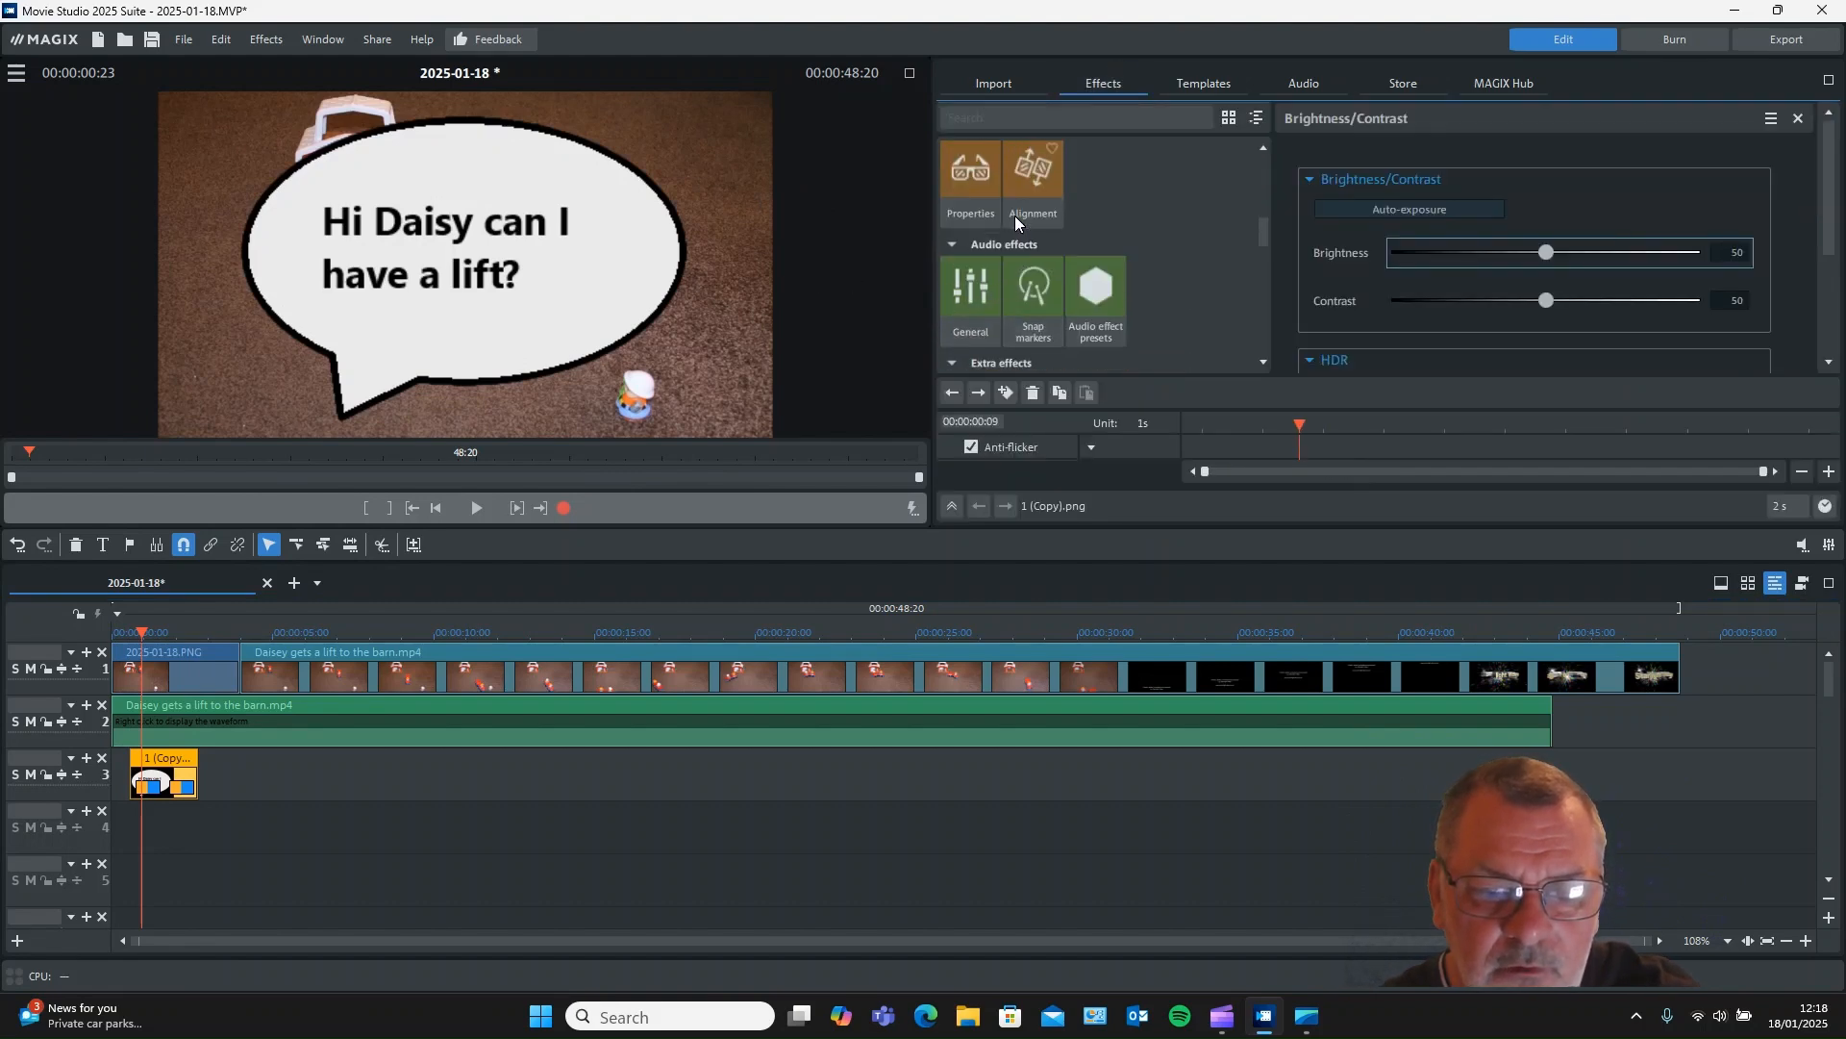
{"action": "scroll", "coordinate": [1013, 216], "scroll_direction": "up", "scroll_amount": 3}
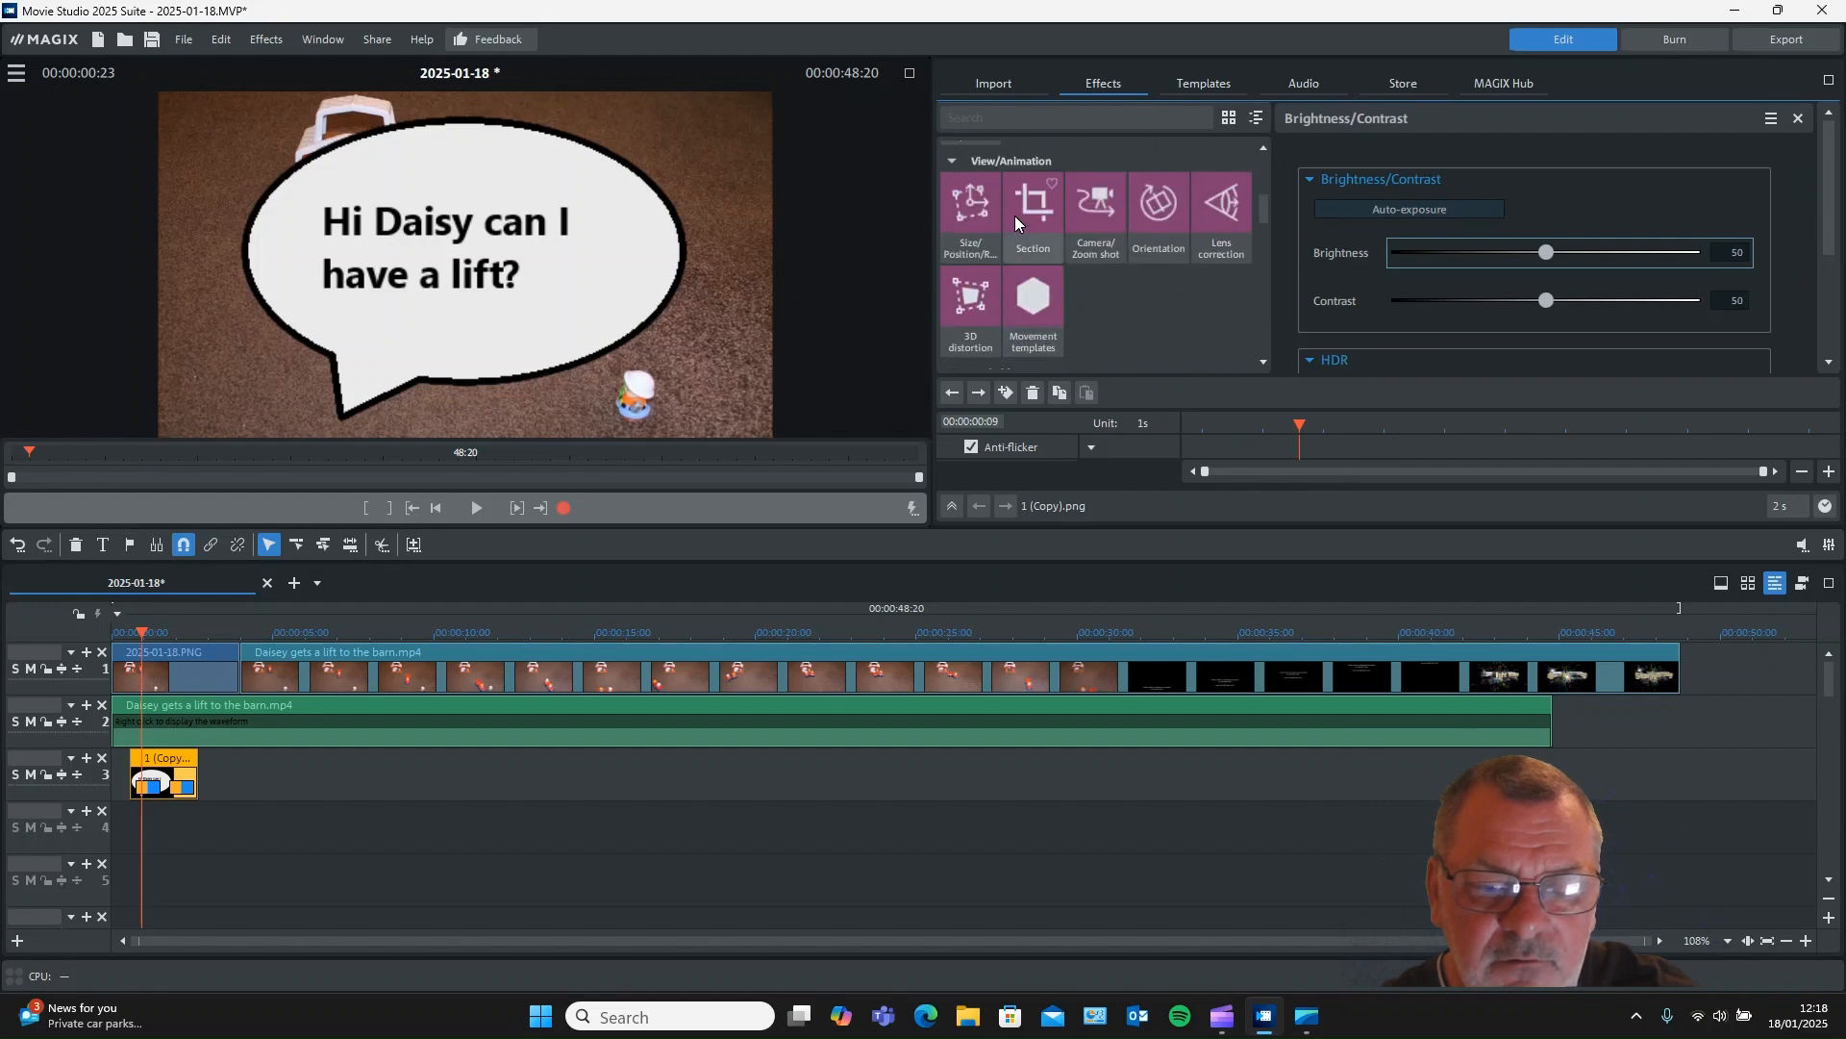
{"action": "left_click", "coordinate": [971, 252]}
{"action": "left_click", "coordinate": [1341, 154]}
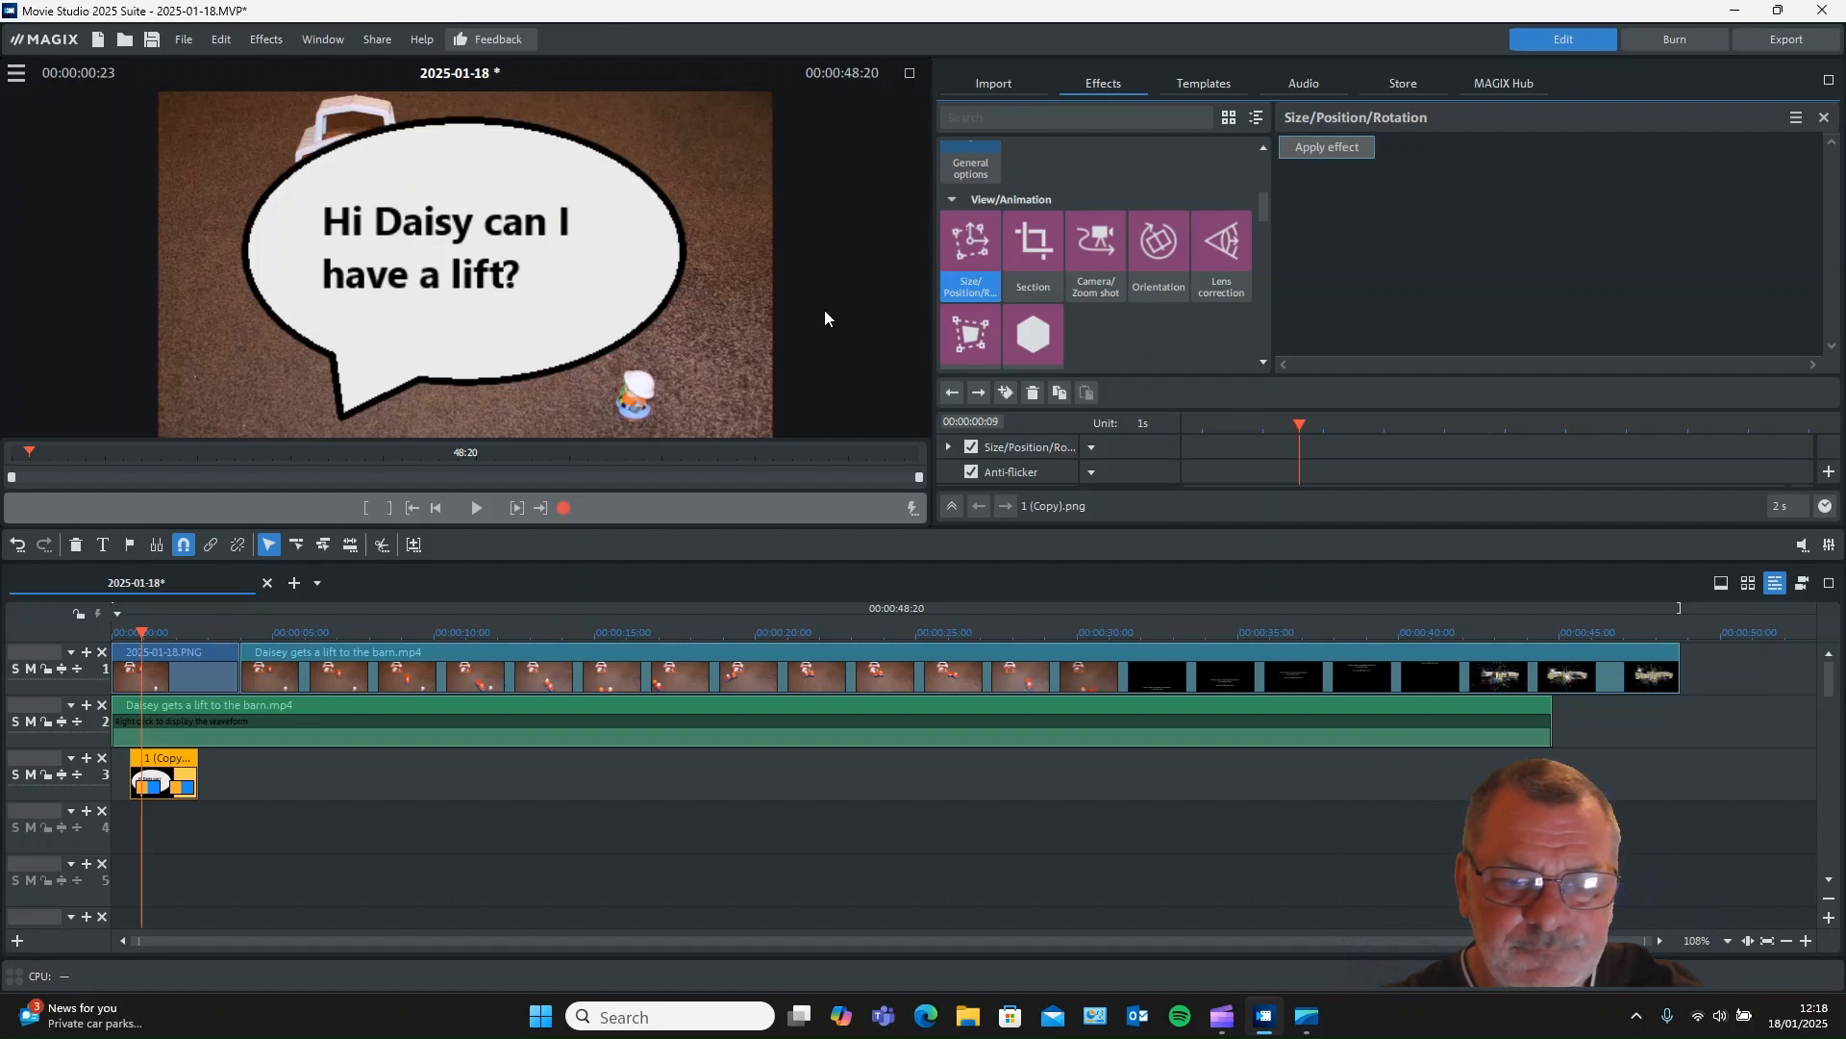
{"action": "left_click_drag", "start_coordinate": [702, 266], "coordinate": [725, 321]}
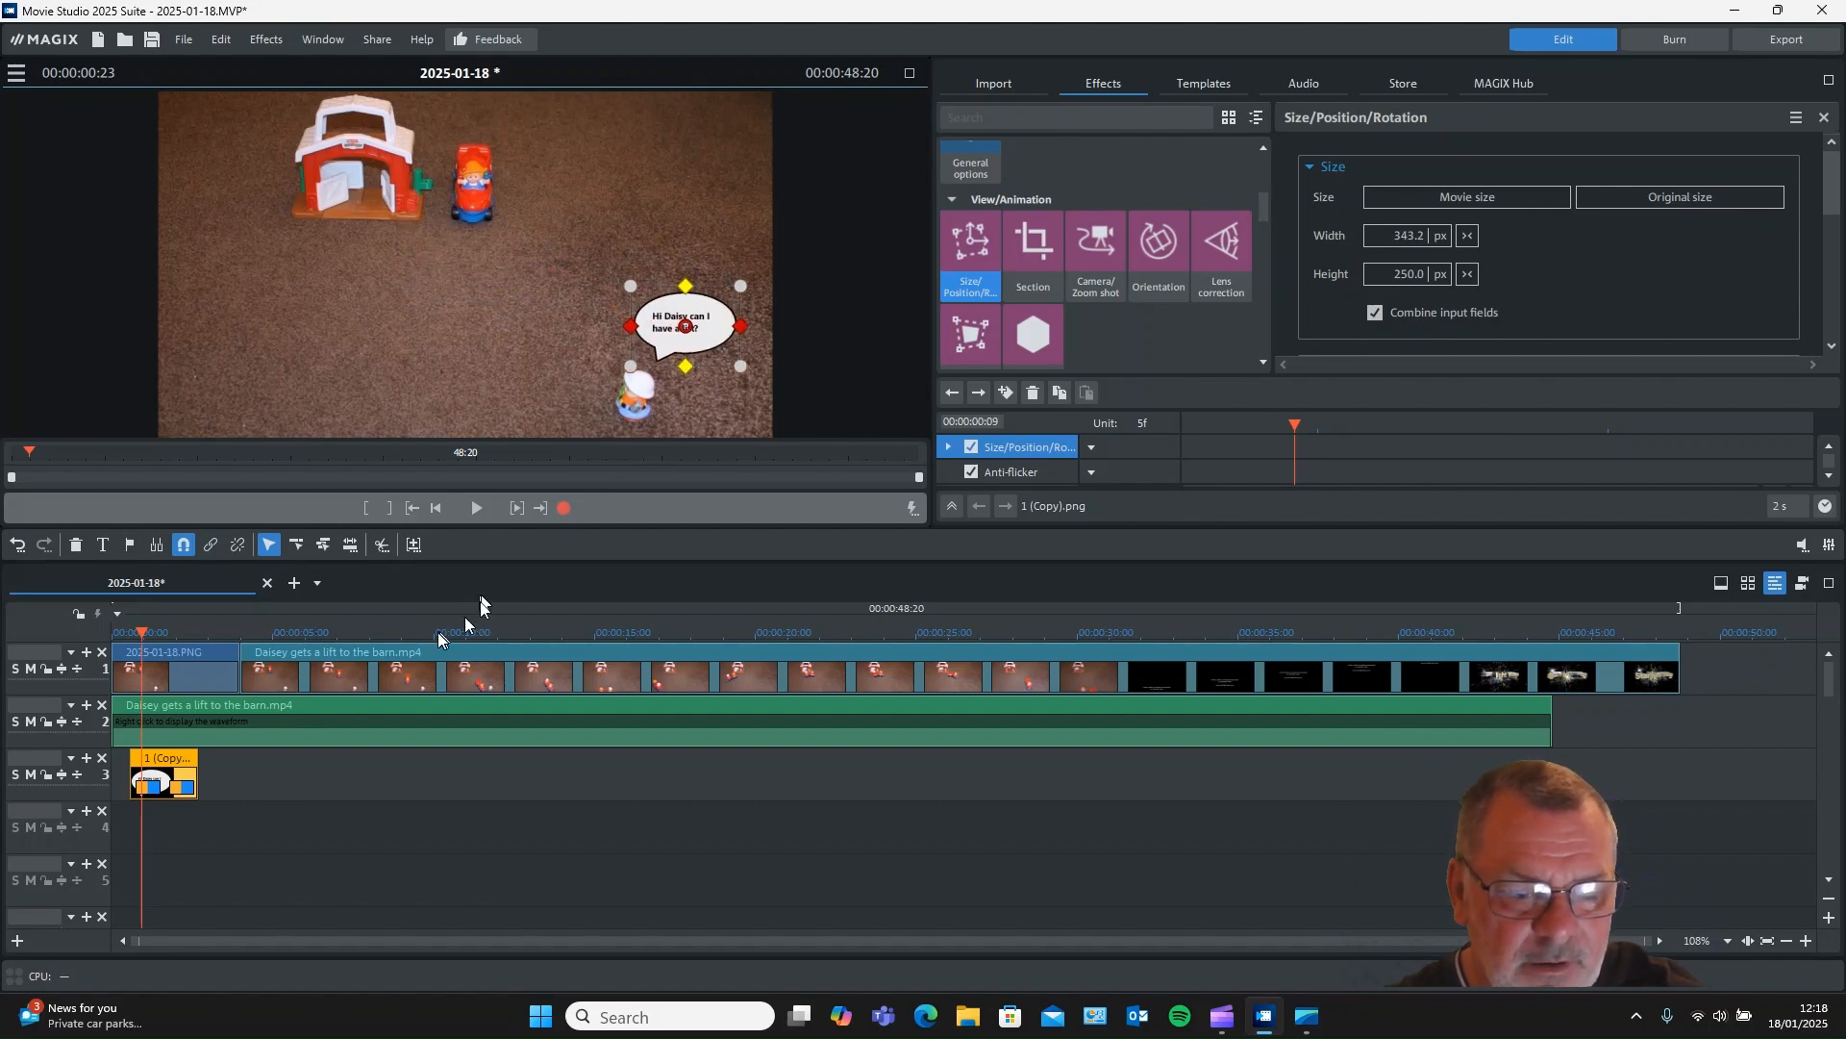
- Play the opening seconds to check the timing of the first speech bubble
{"action": "left_click", "coordinate": [460, 509]}
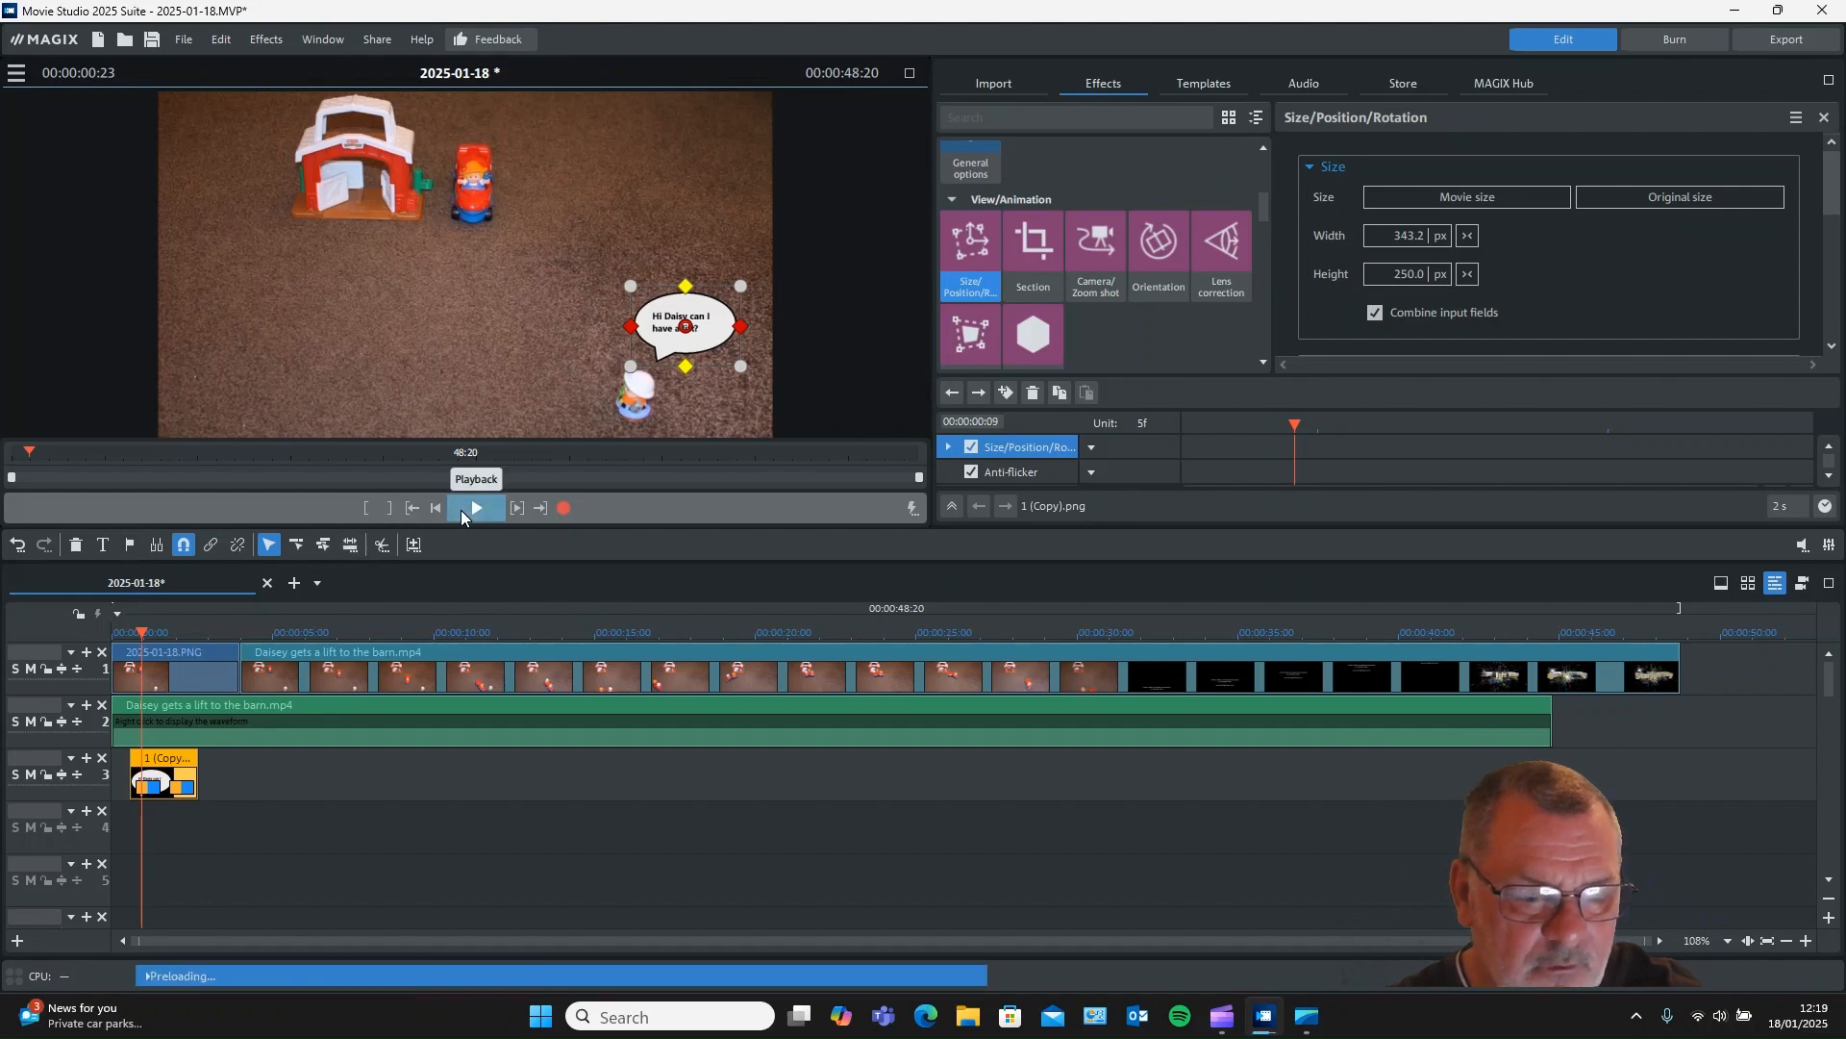
{"action": "left_click", "coordinate": [460, 509]}
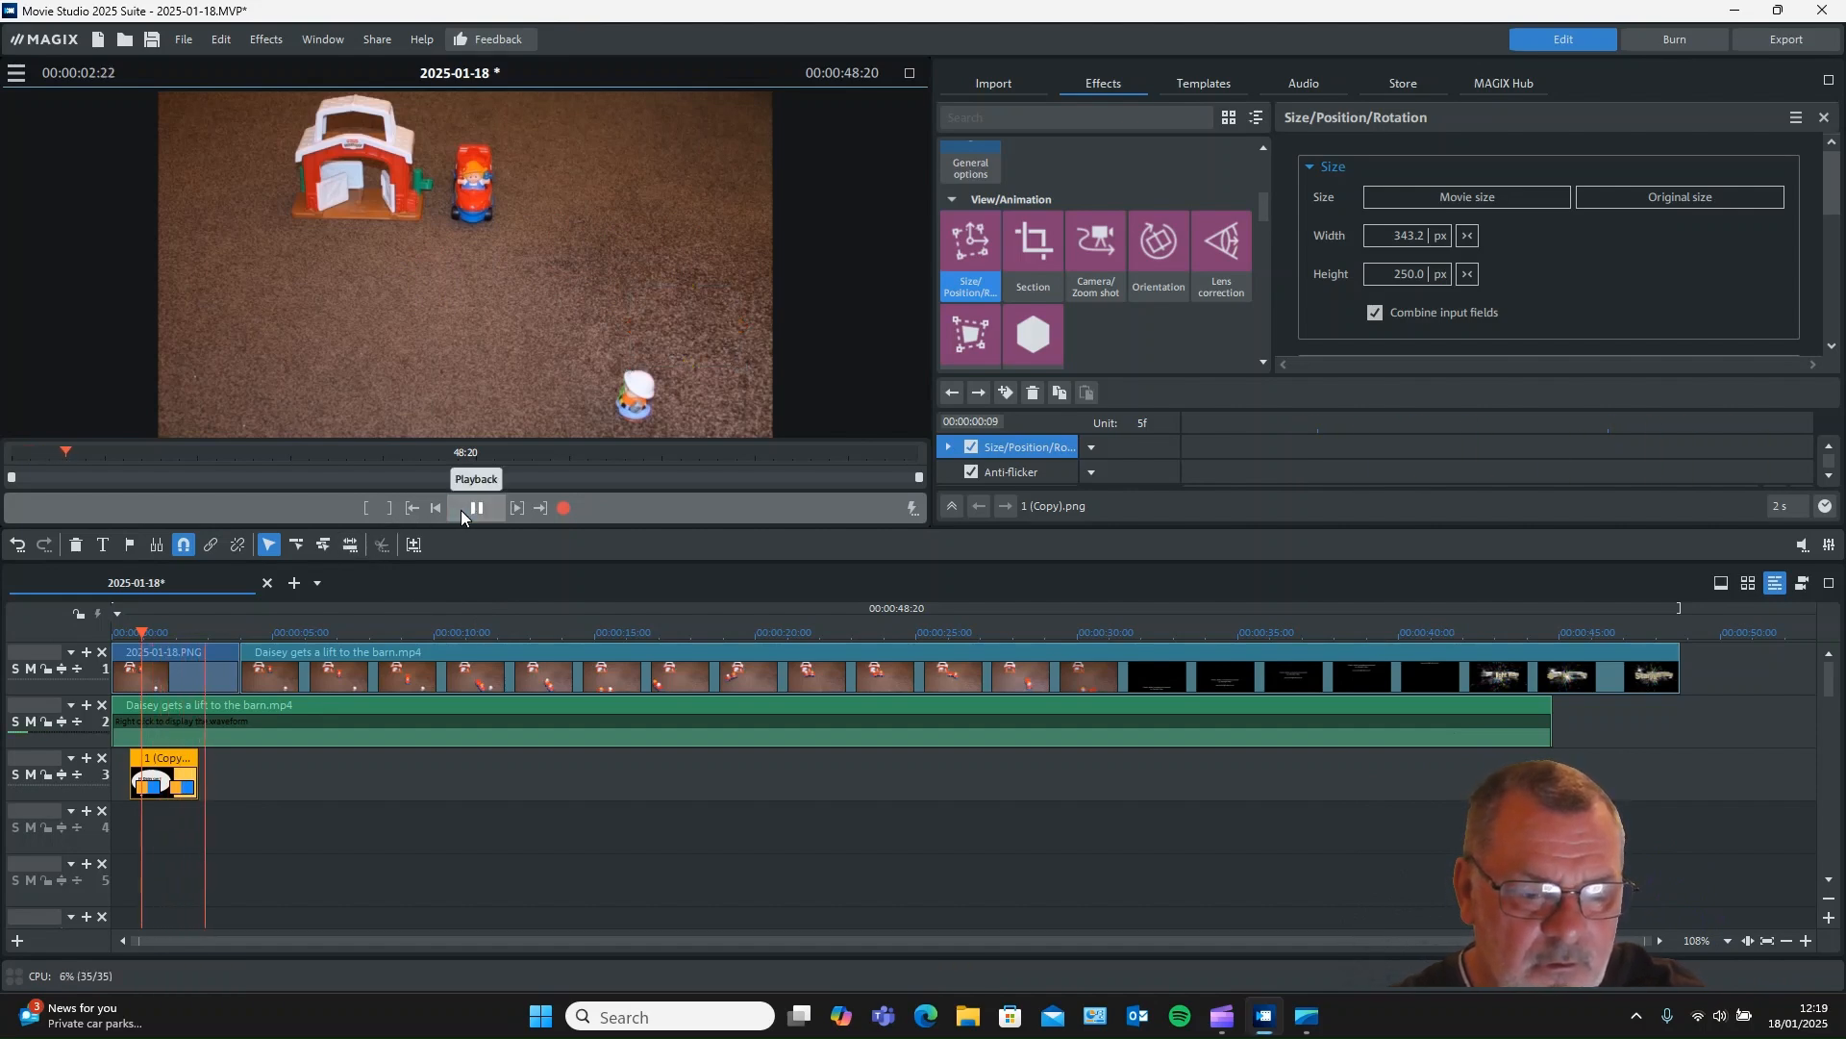
{"action": "left_click", "coordinate": [416, 508]}
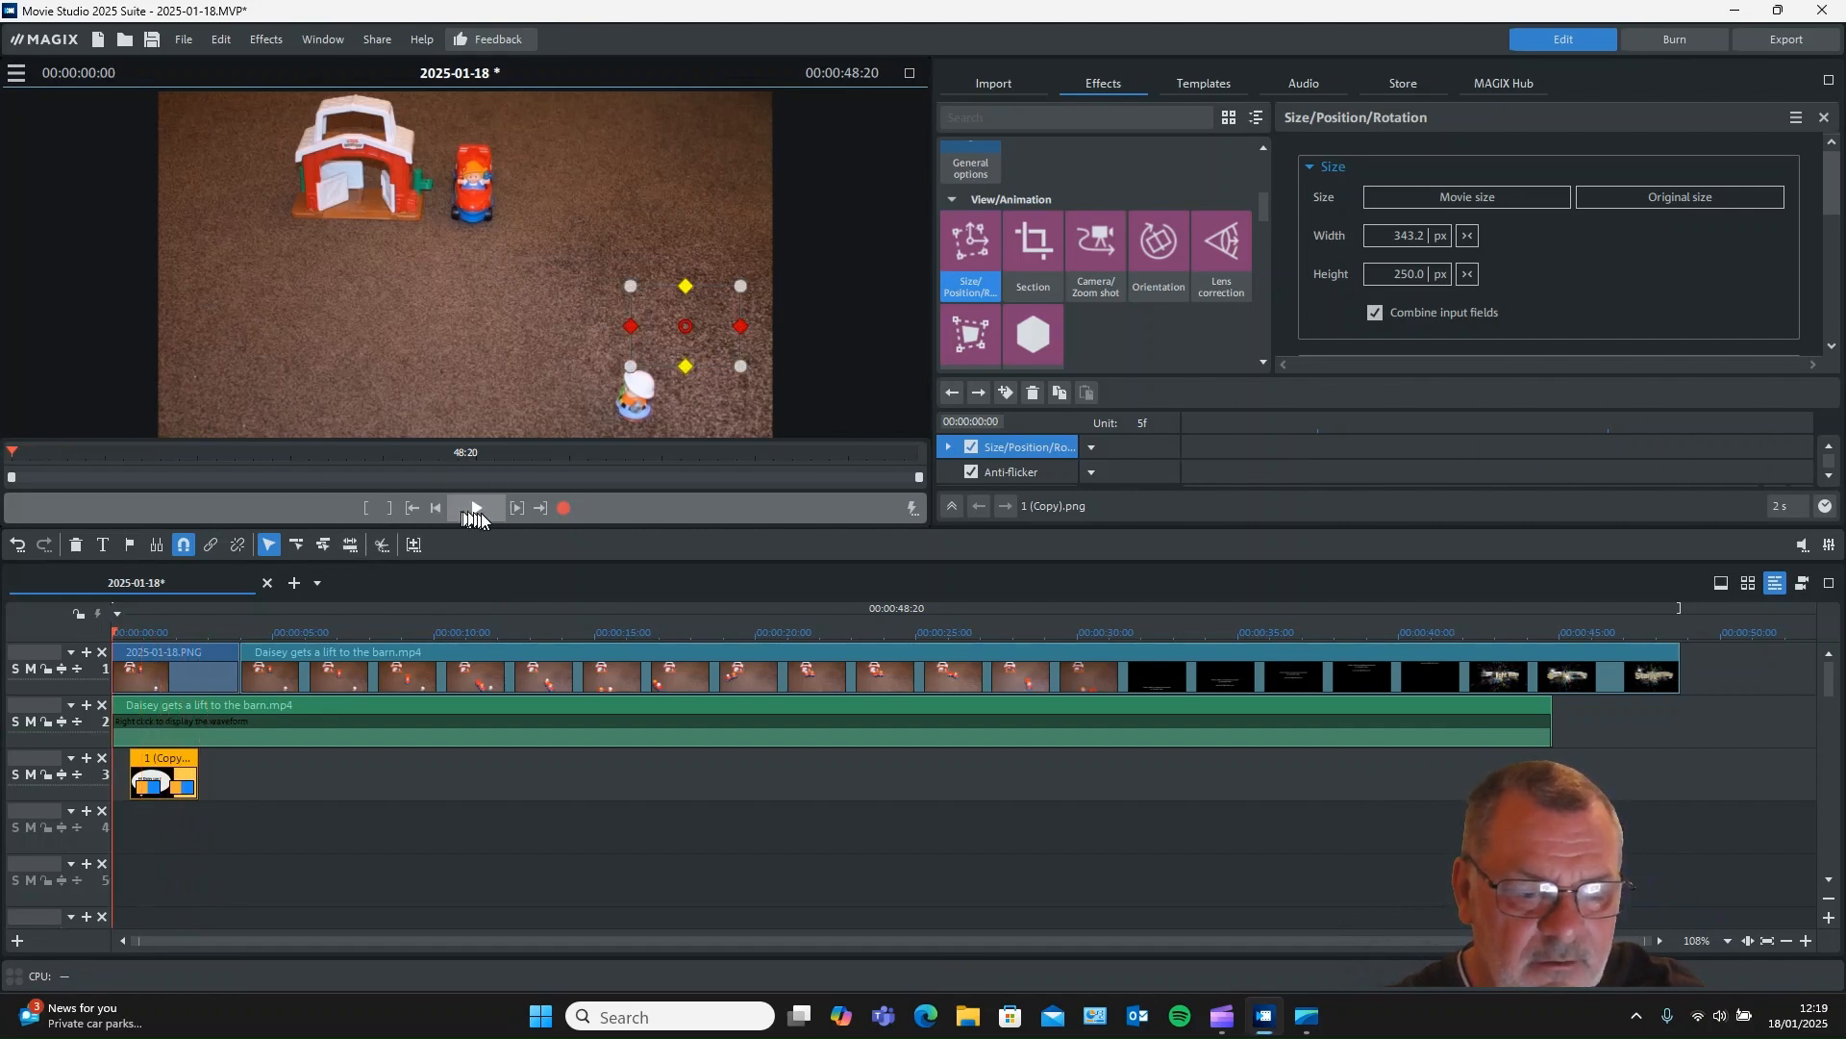
{"action": "left_click", "coordinate": [477, 509]}
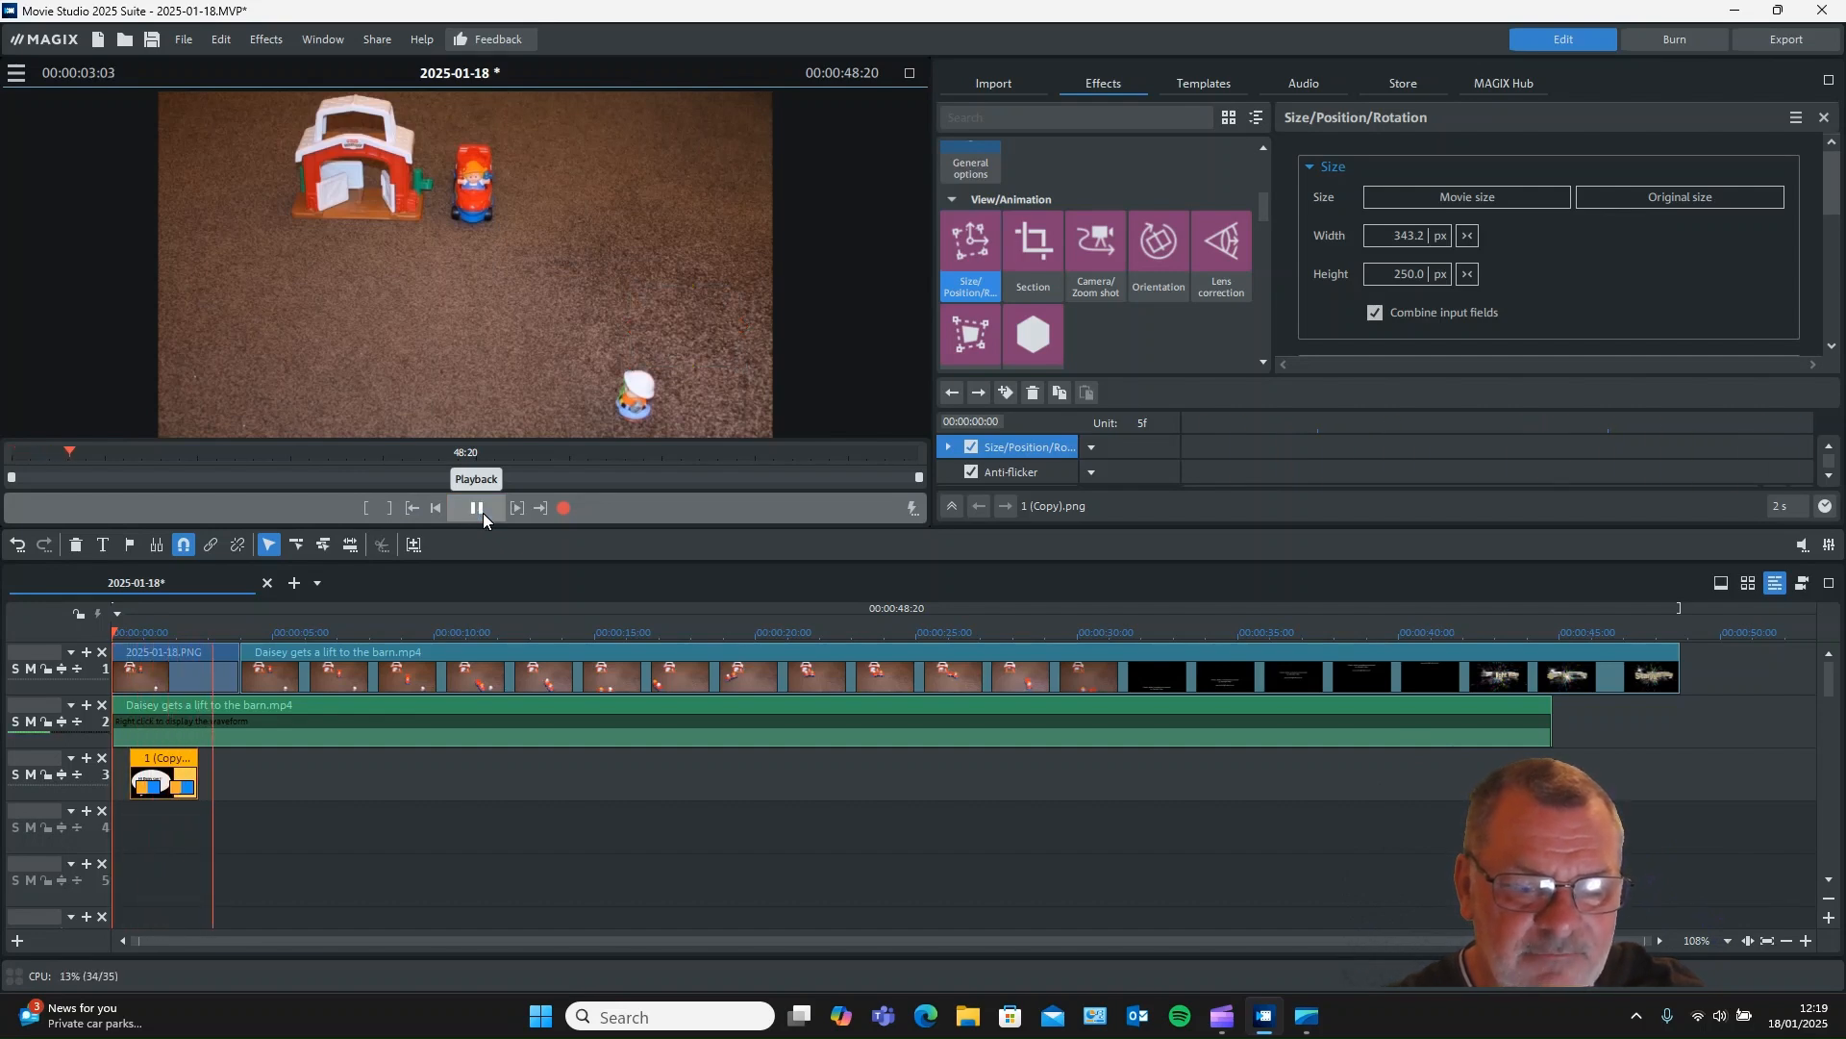
{"action": "left_click", "coordinate": [483, 512]}
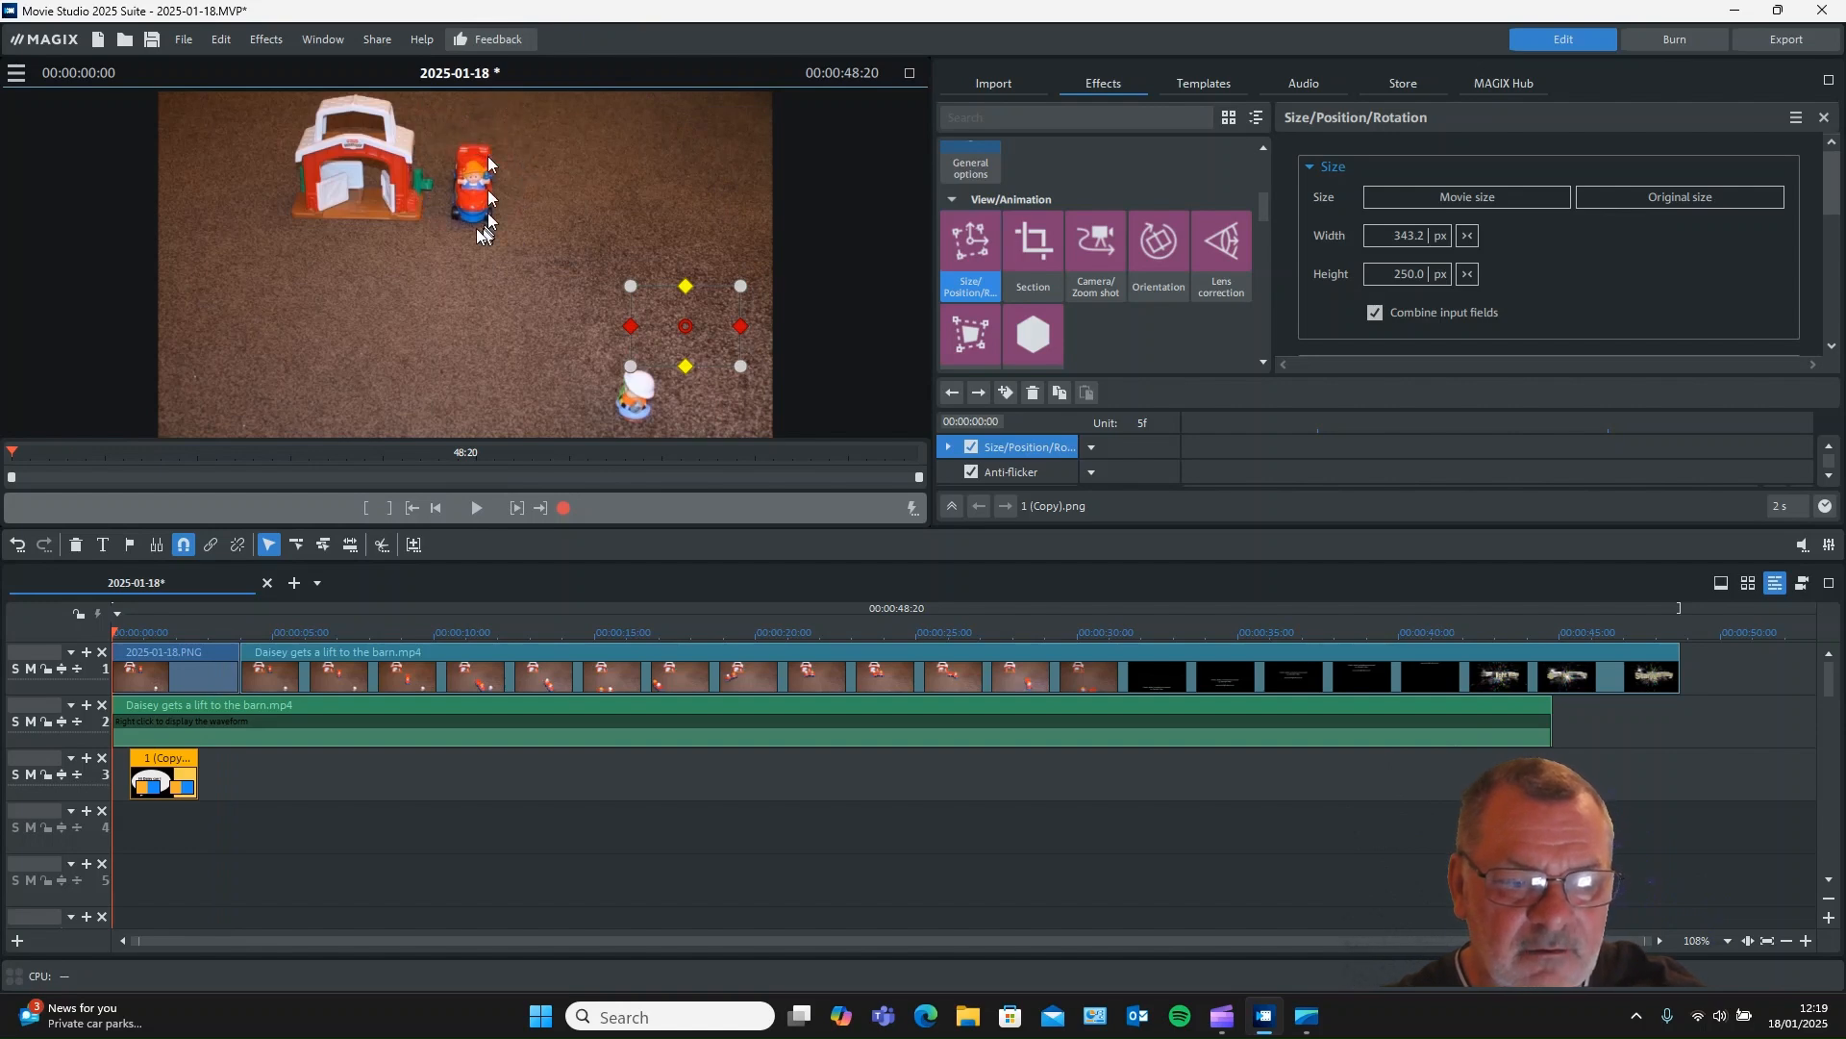
- Preview 2 (Copy).png and place it on track 3 just after the start of the video clip
{"action": "left_click", "coordinate": [993, 82]}
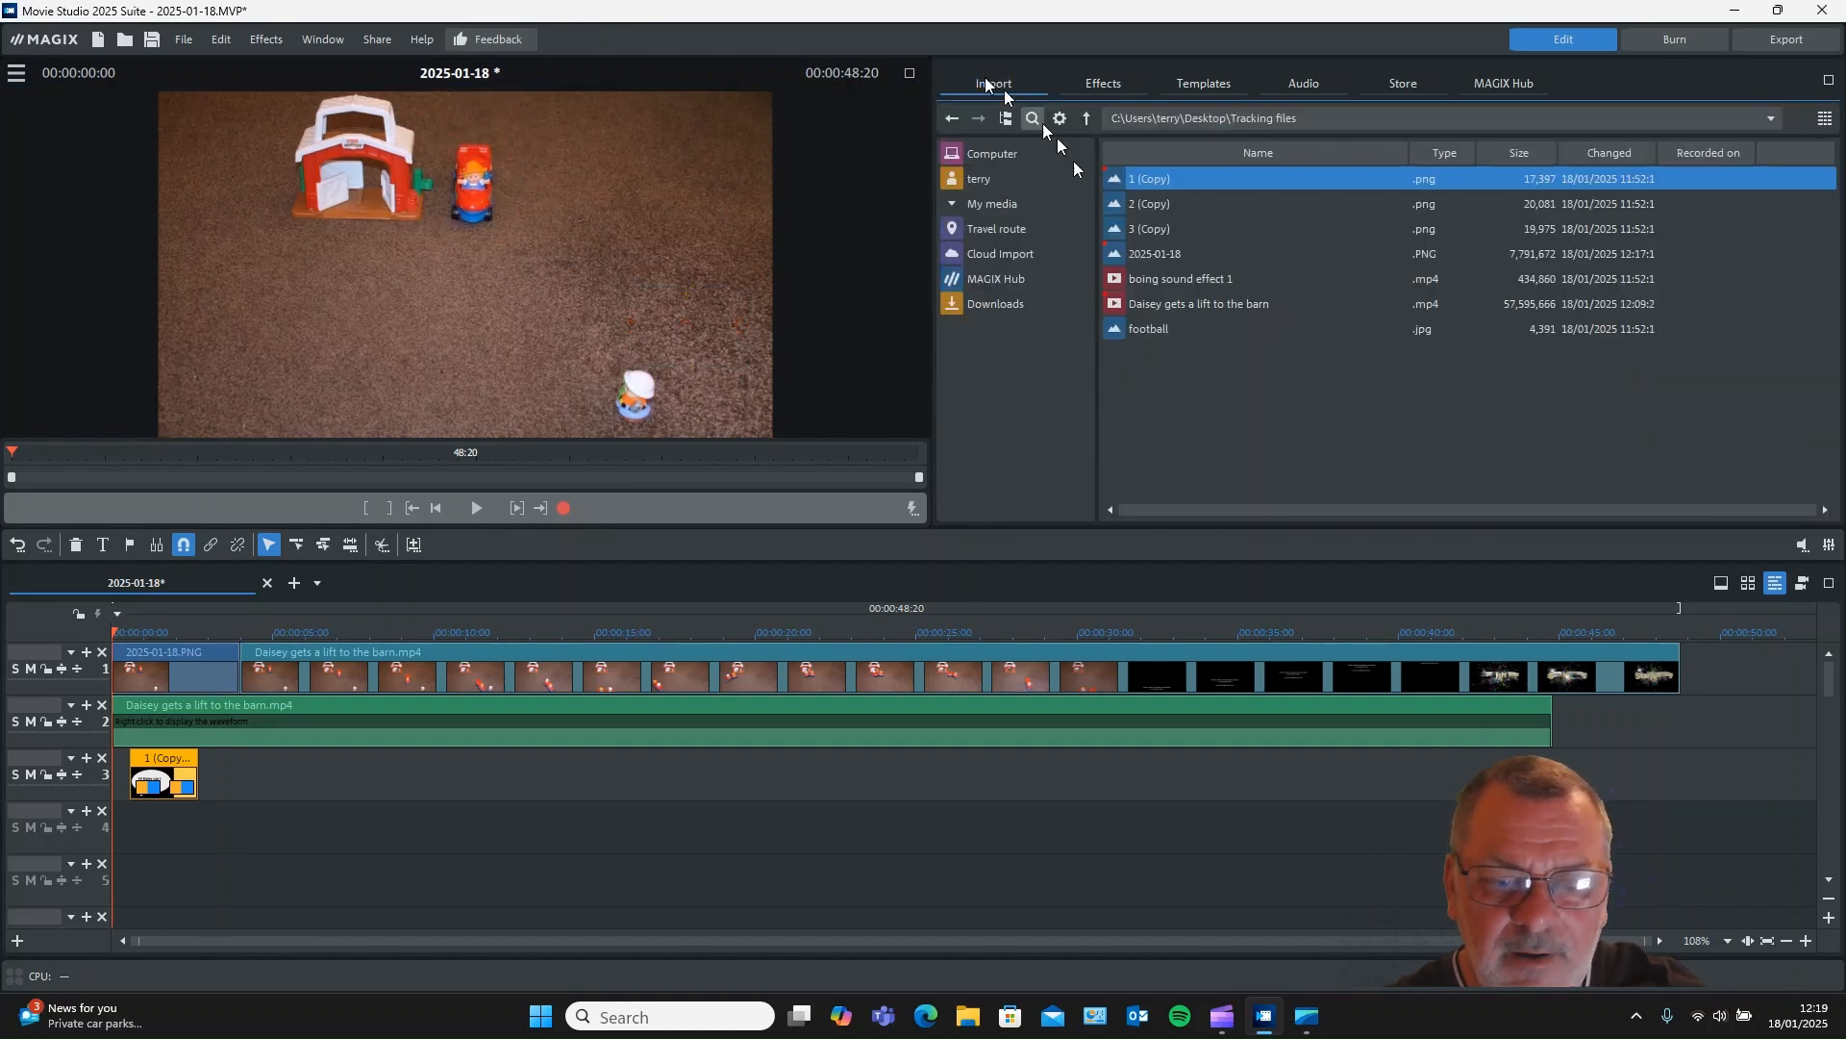
{"action": "left_click", "coordinate": [1156, 204]}
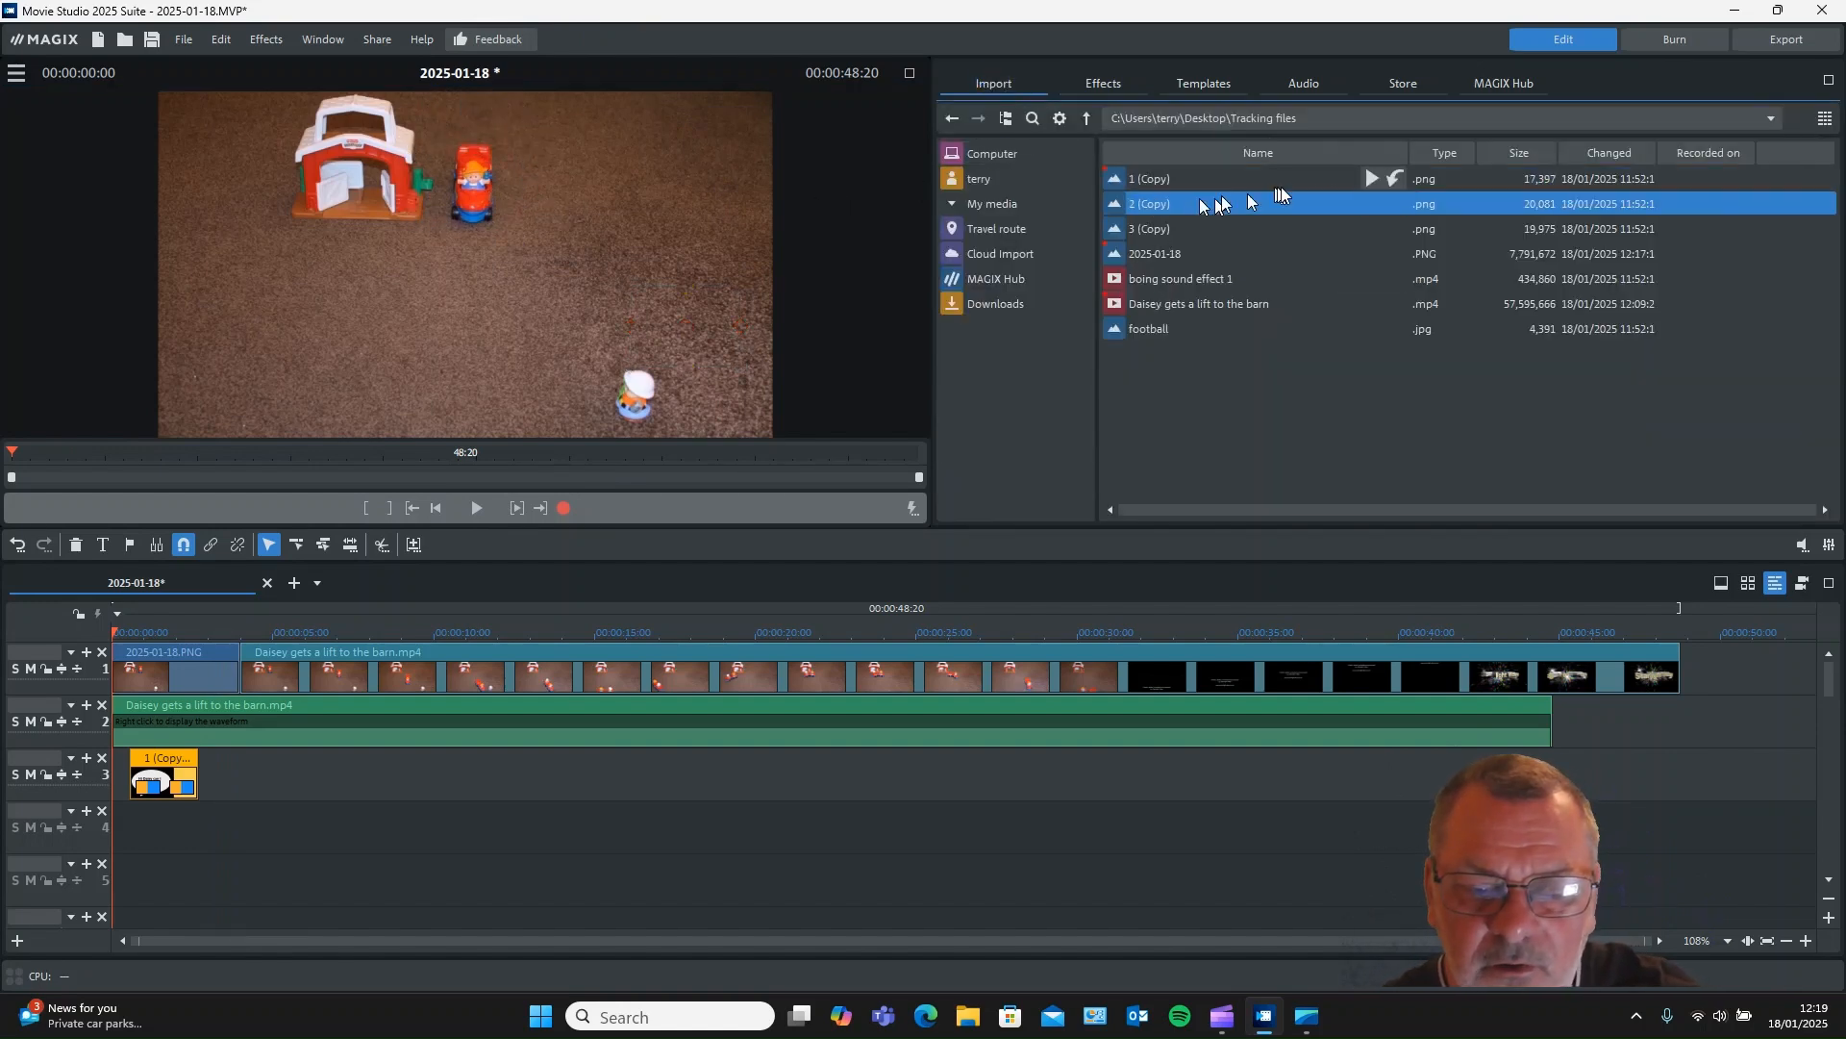
{"action": "left_click", "coordinate": [1376, 207]}
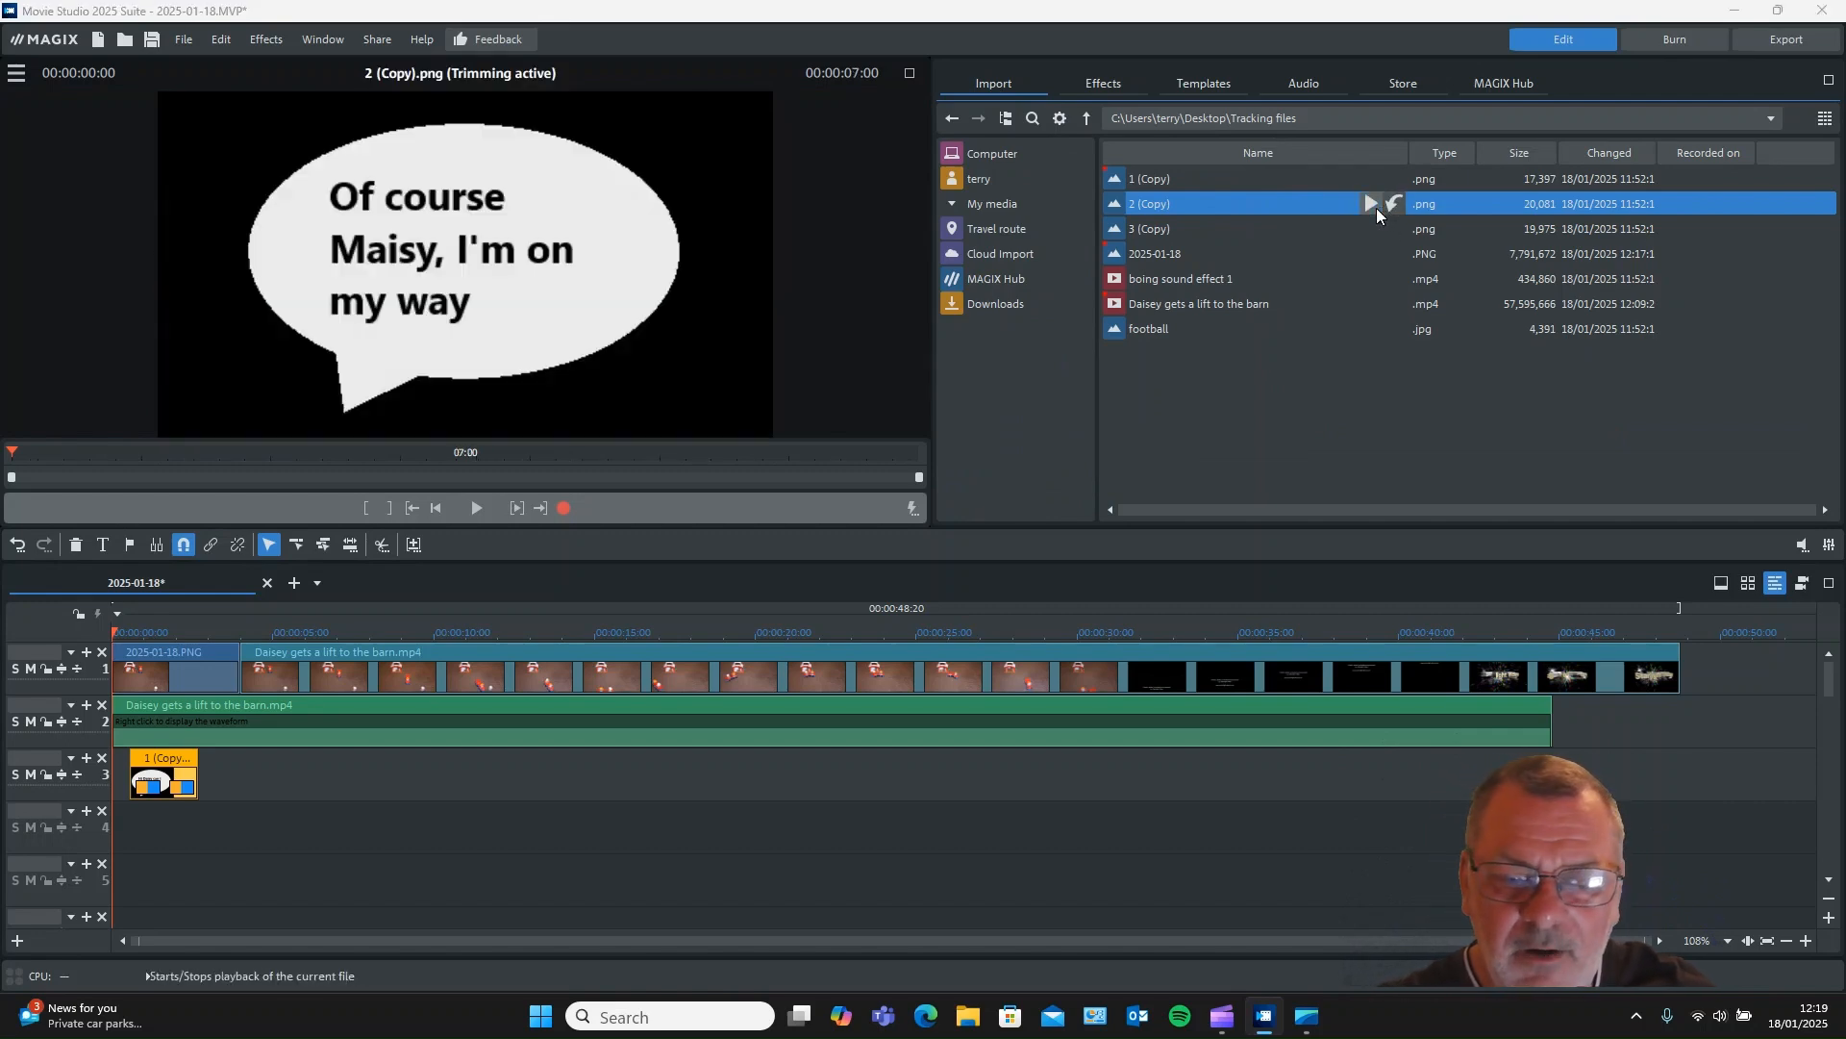
{"action": "left_click_drag", "start_coordinate": [1169, 204], "coordinate": [337, 770]}
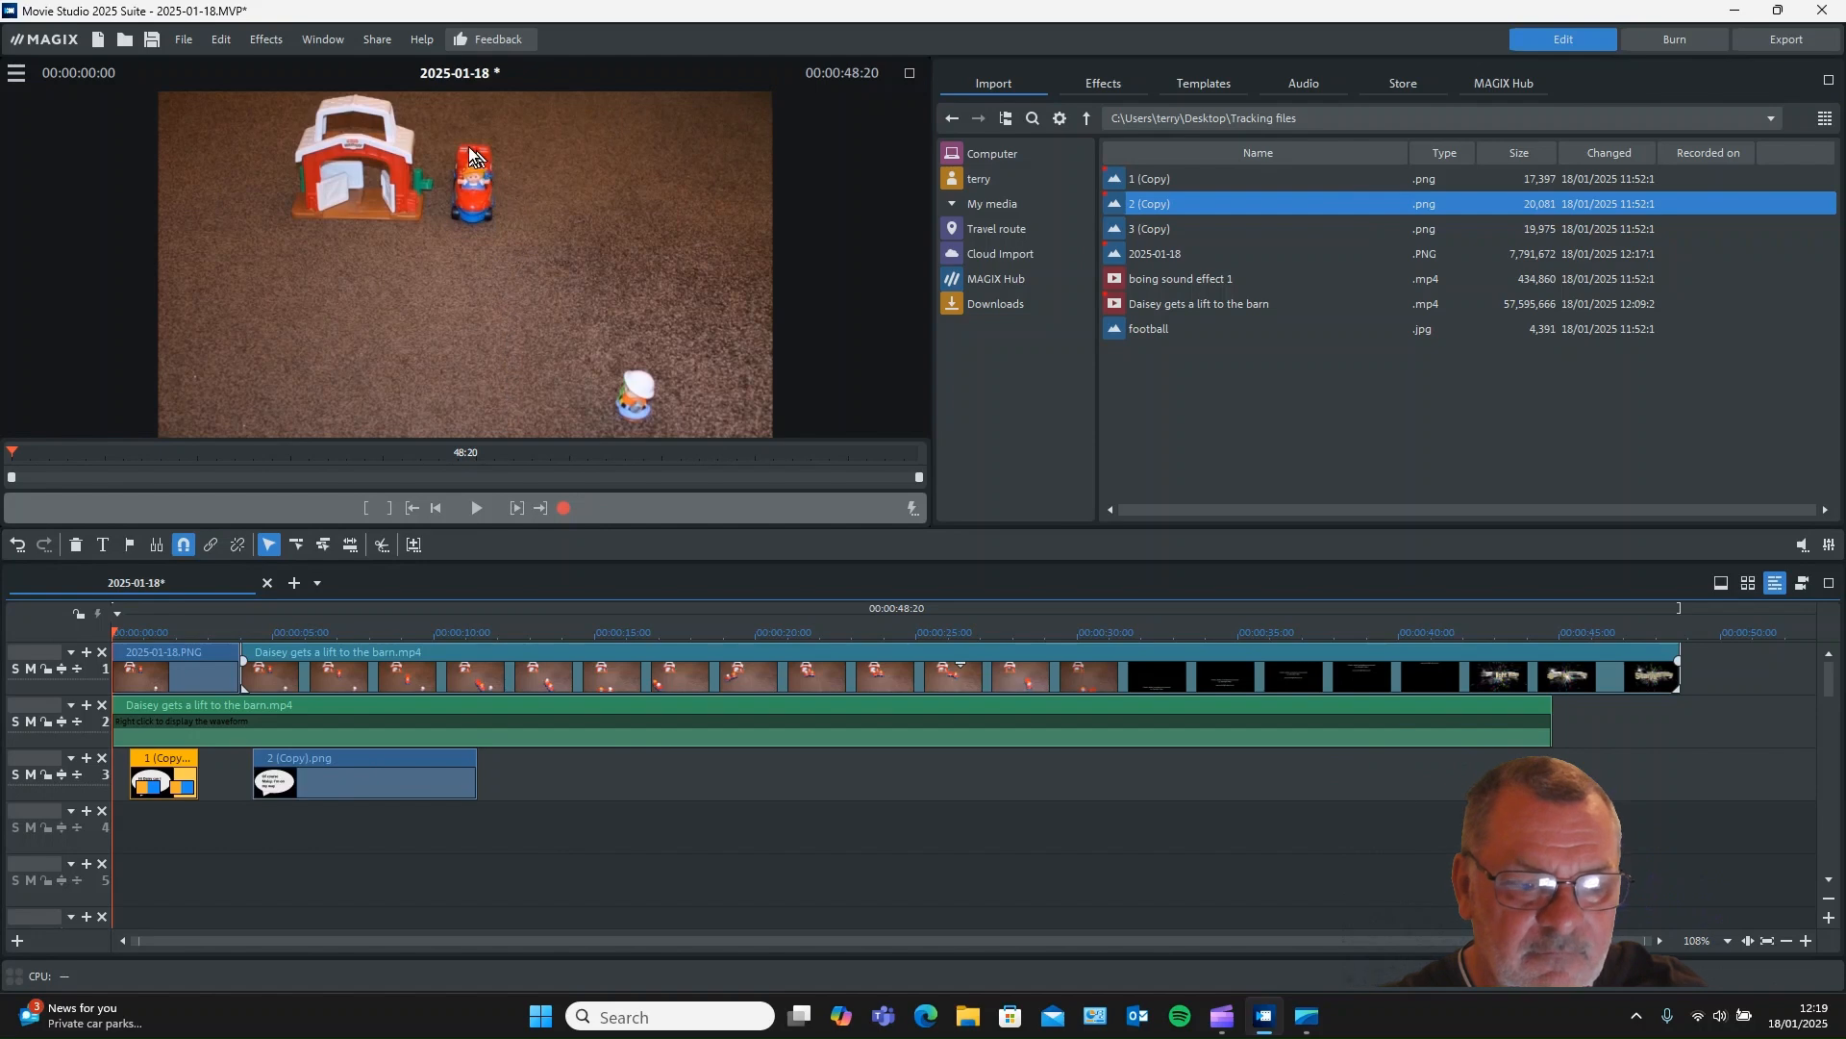
- At 00:00:06:10, apply Size/Position/Rotation to the second speech bubble, shrinking it to about 428 x 312 px just above the train
{"action": "left_click", "coordinate": [323, 620]}
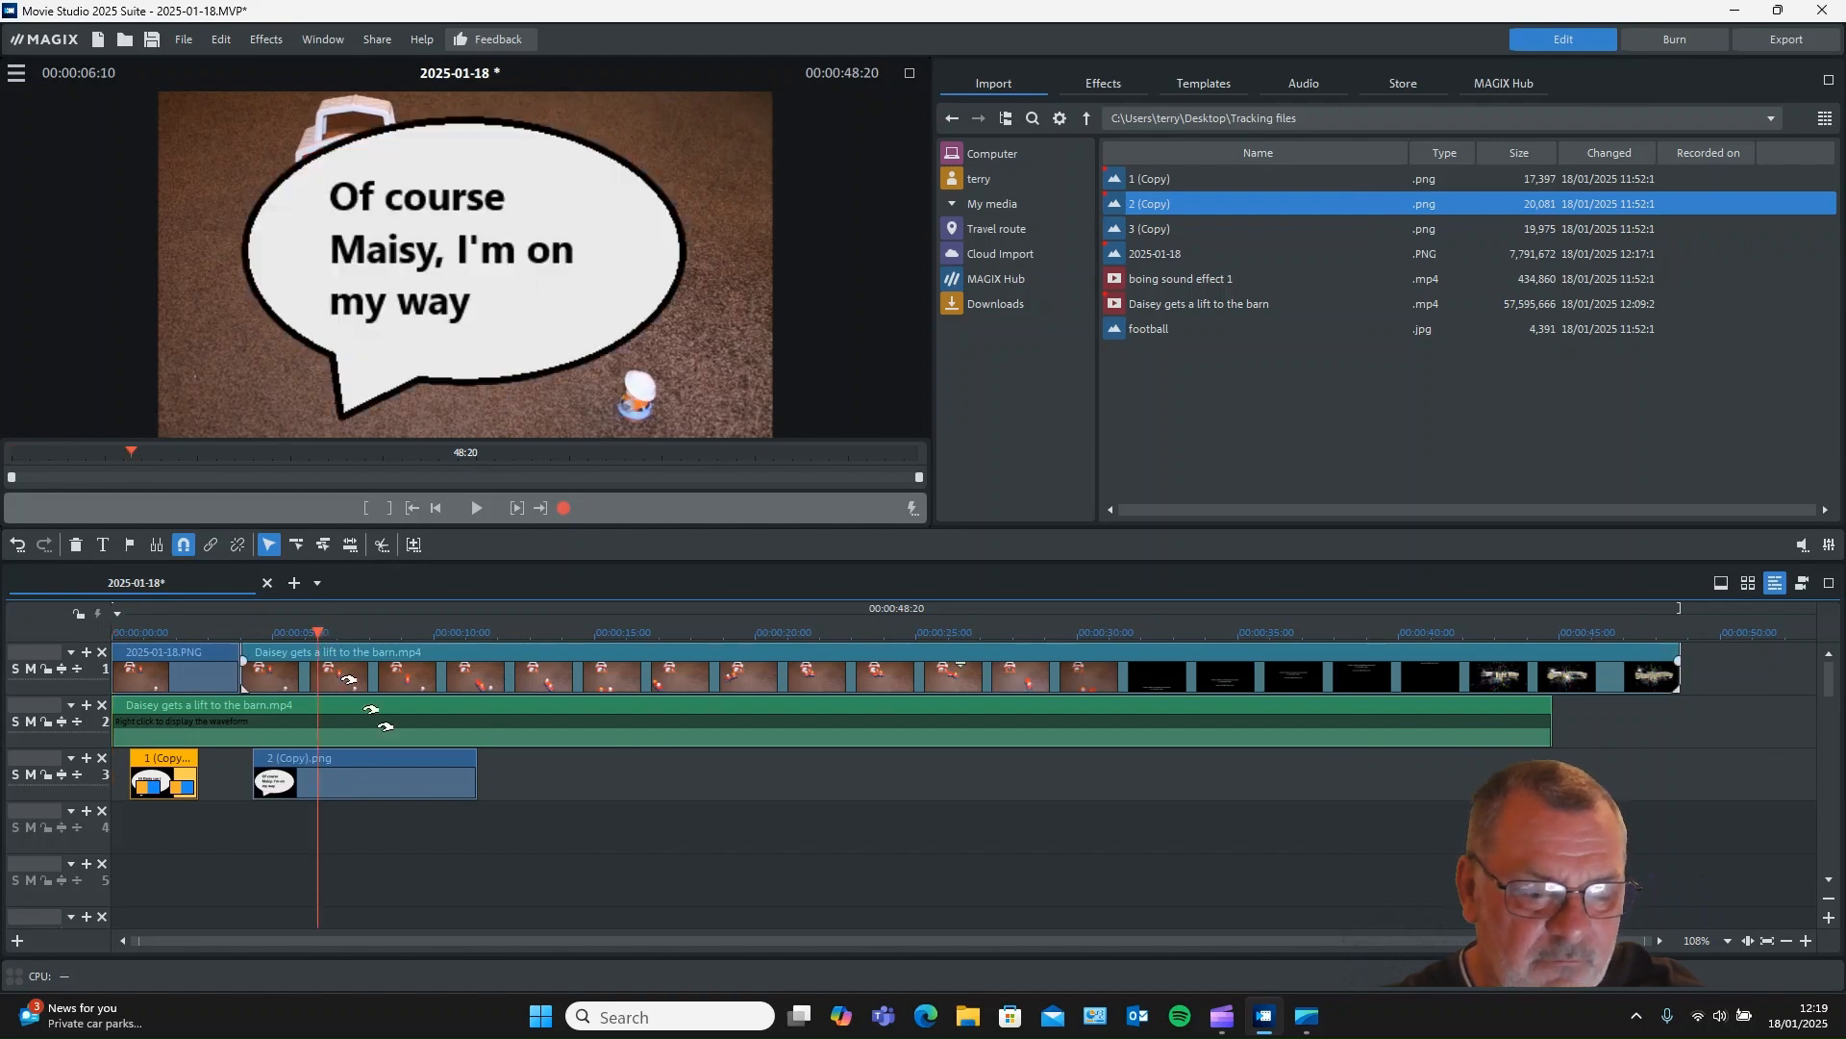
{"action": "left_click", "coordinate": [460, 759]}
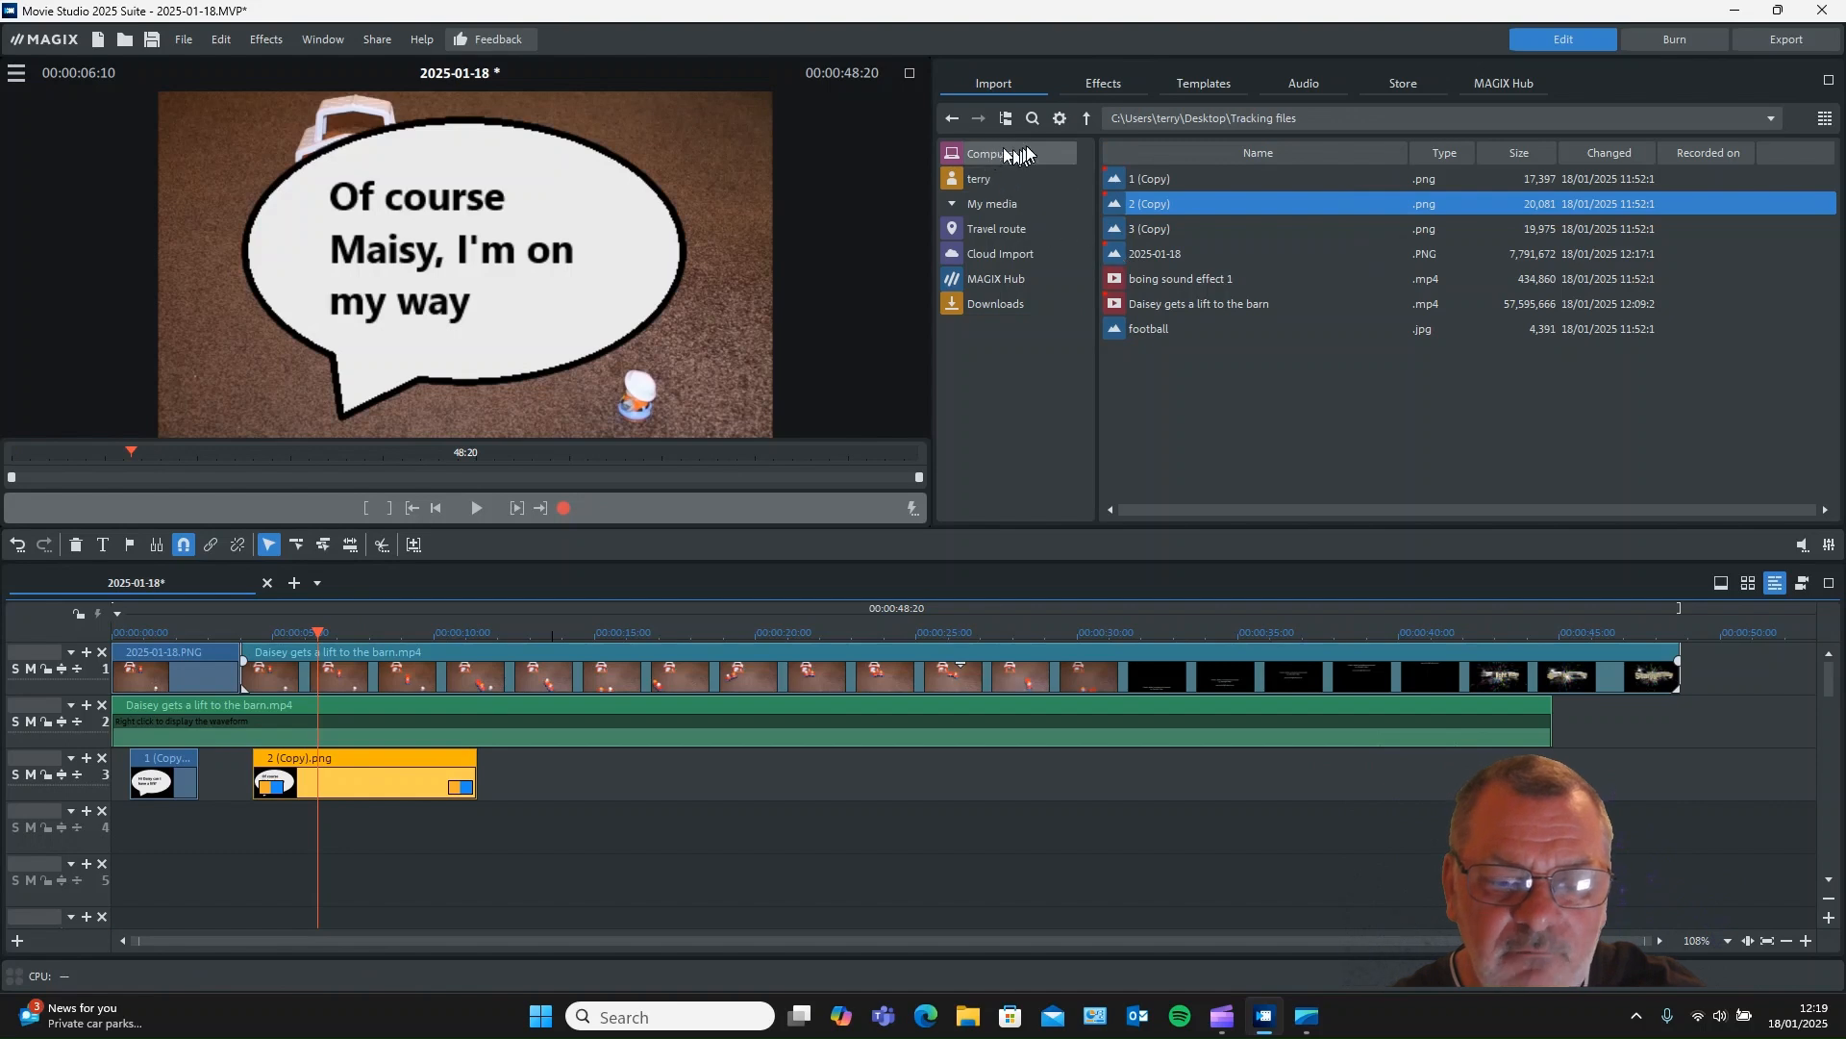
{"action": "left_click", "coordinate": [1106, 85]}
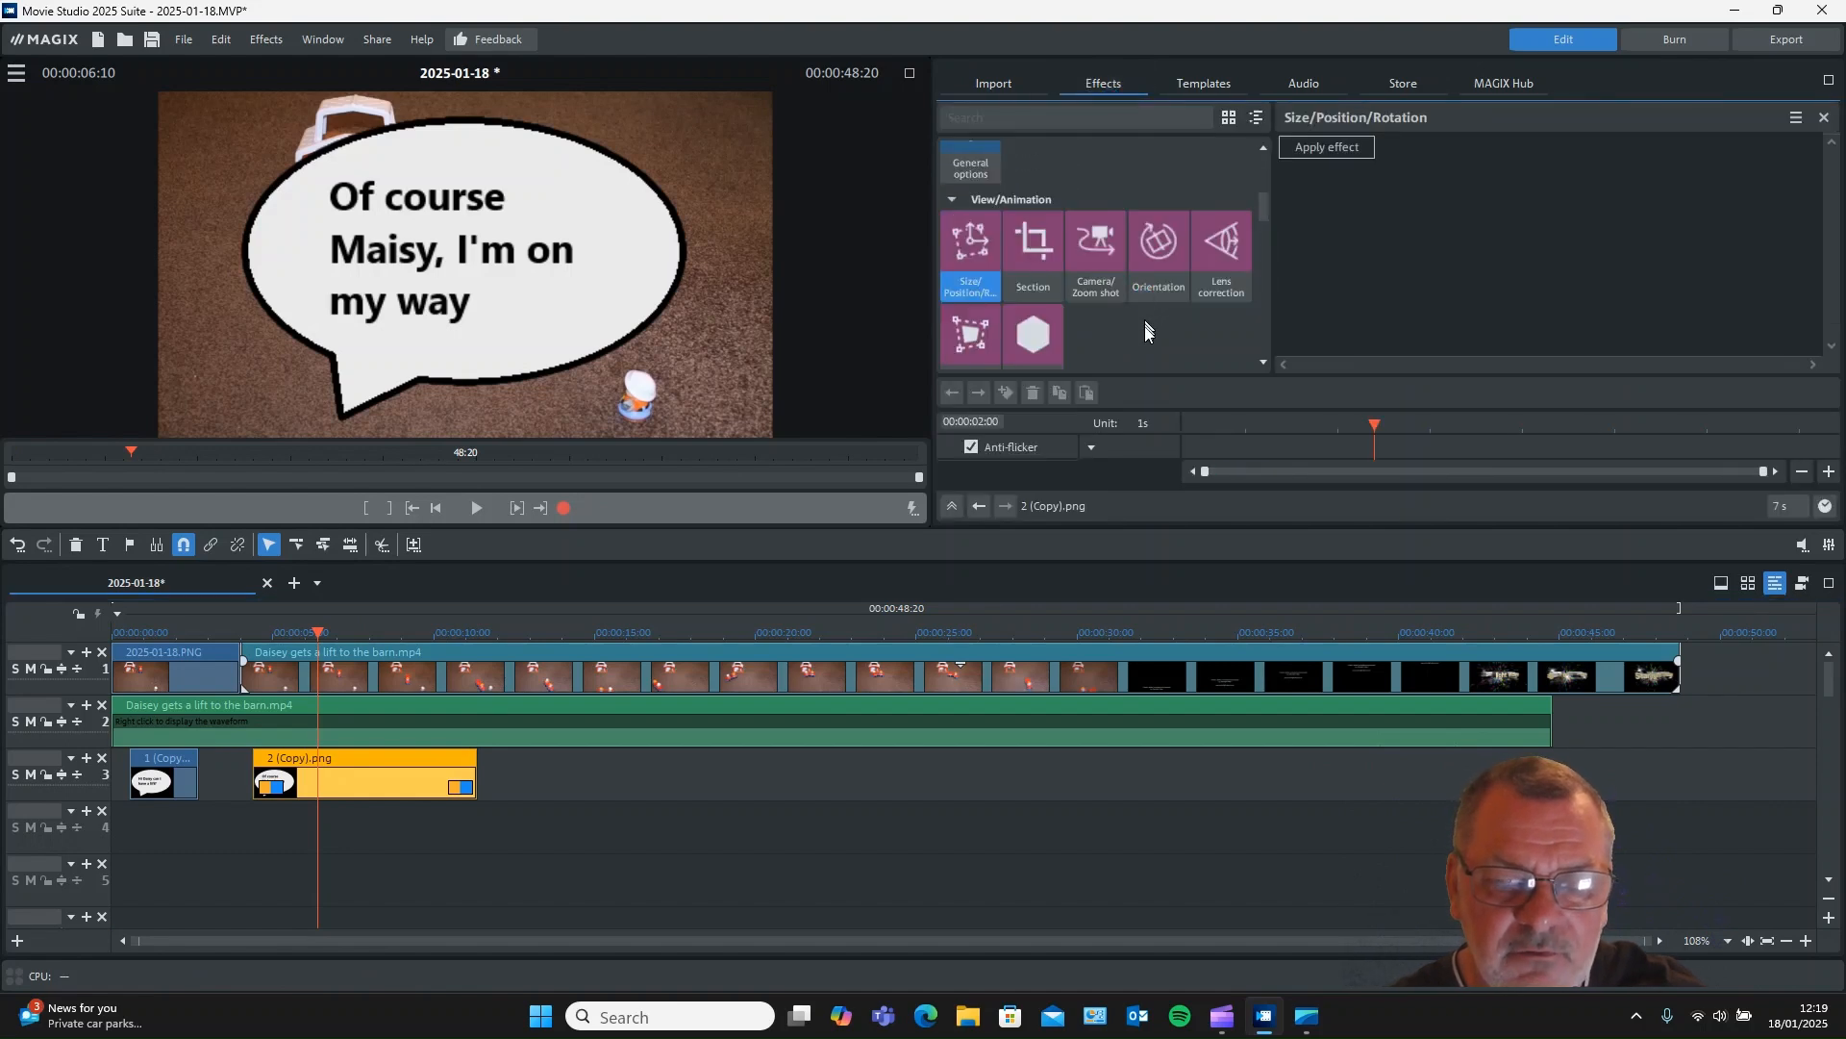
{"action": "left_click", "coordinate": [968, 287]}
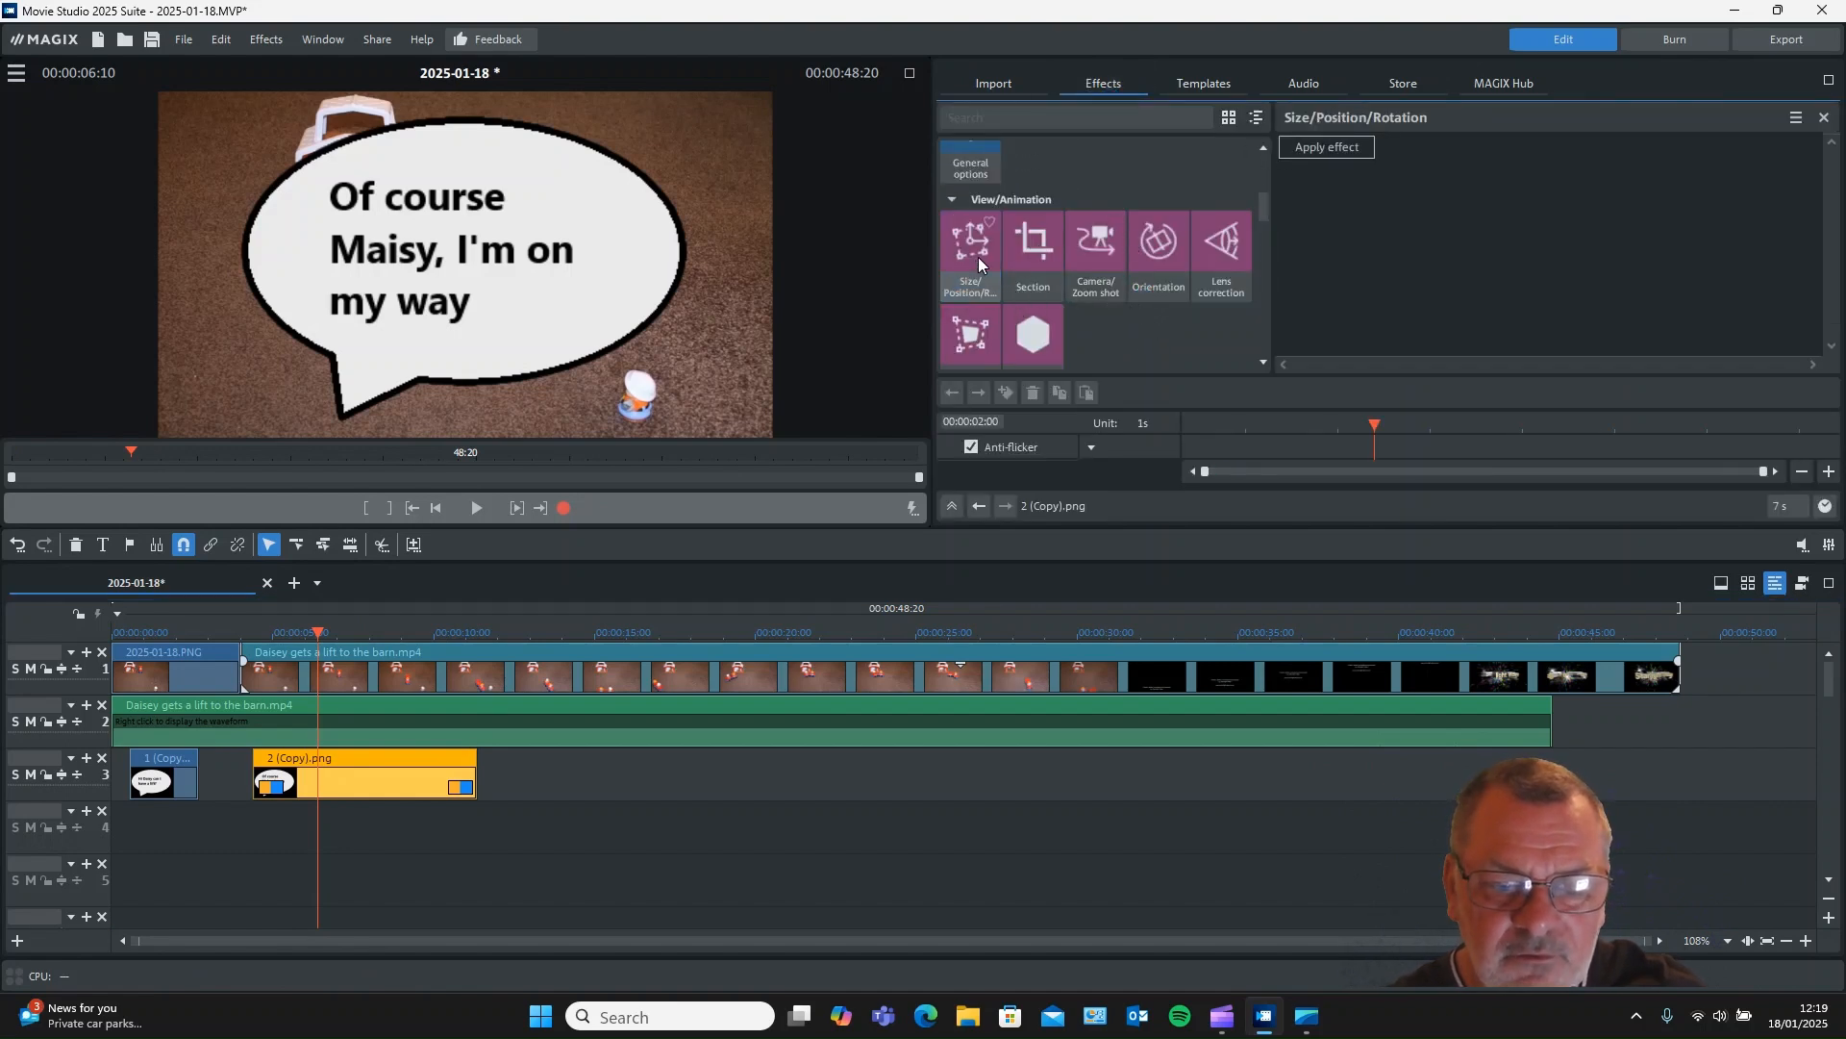
{"action": "left_click", "coordinate": [1349, 150]}
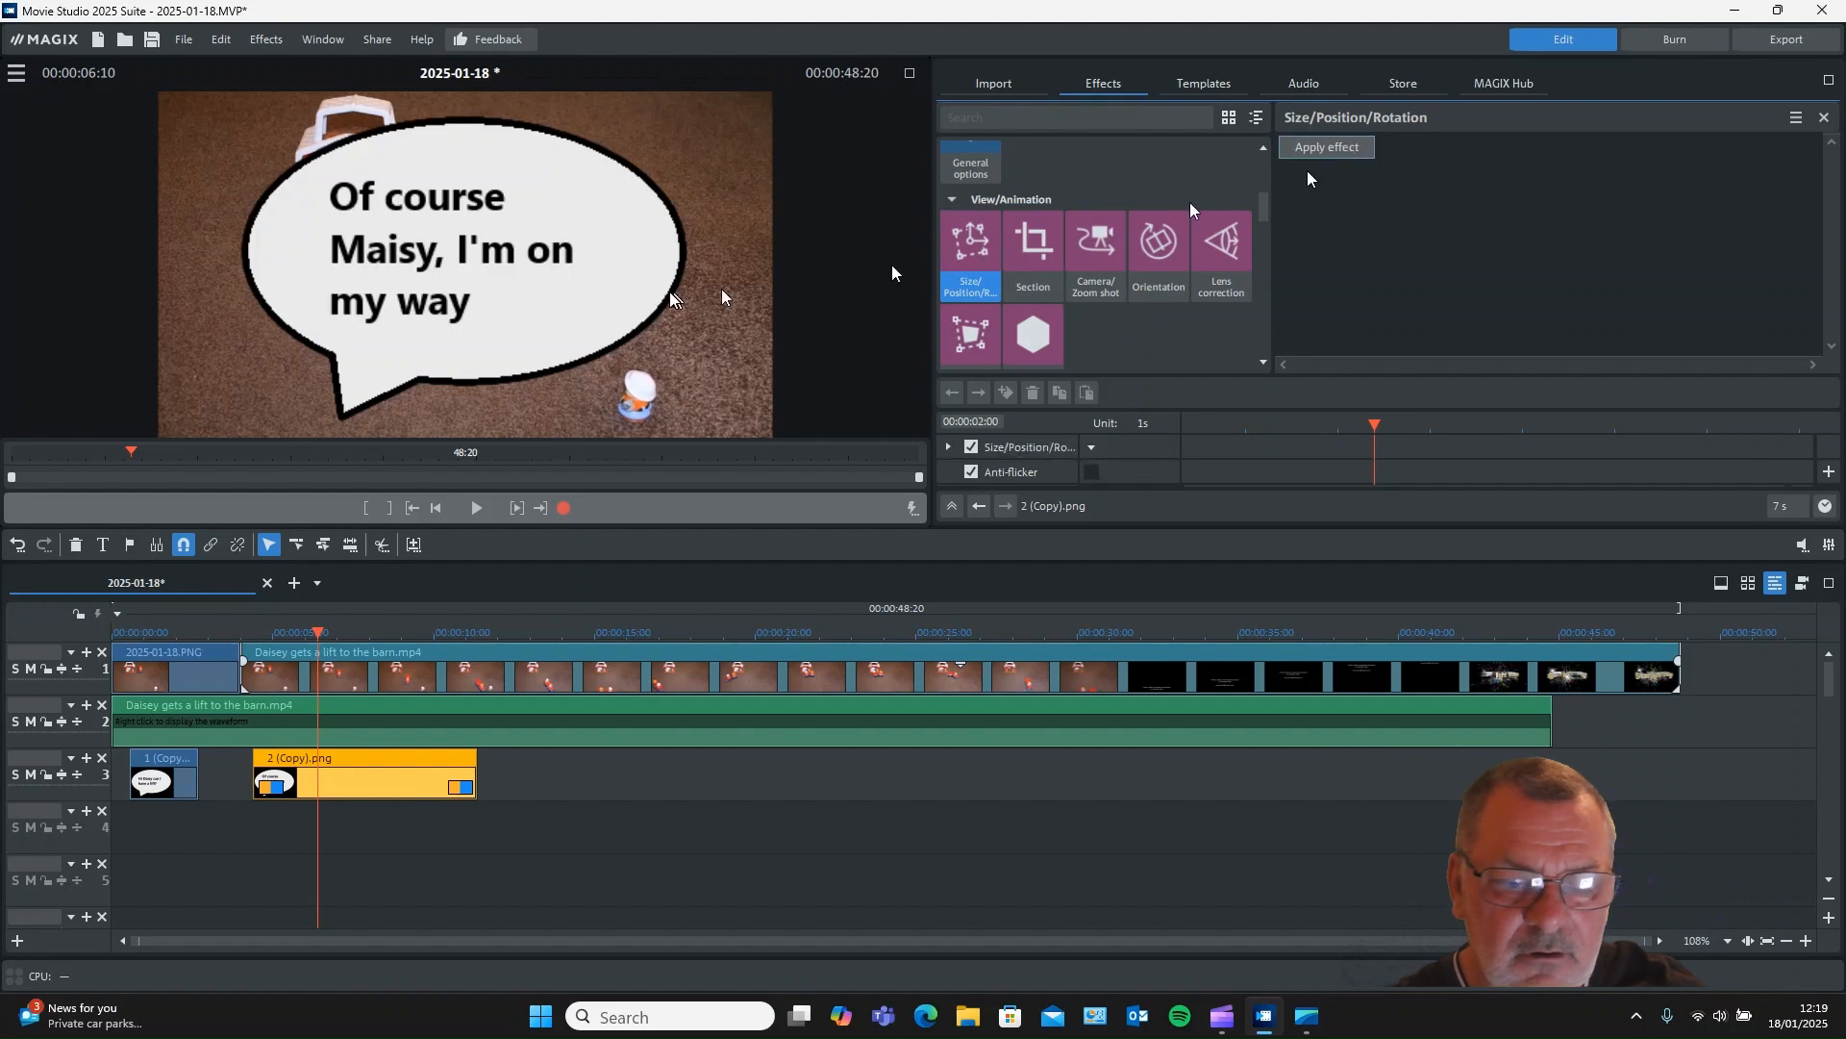
{"action": "left_click_drag", "start_coordinate": [702, 266], "coordinate": [538, 139]}
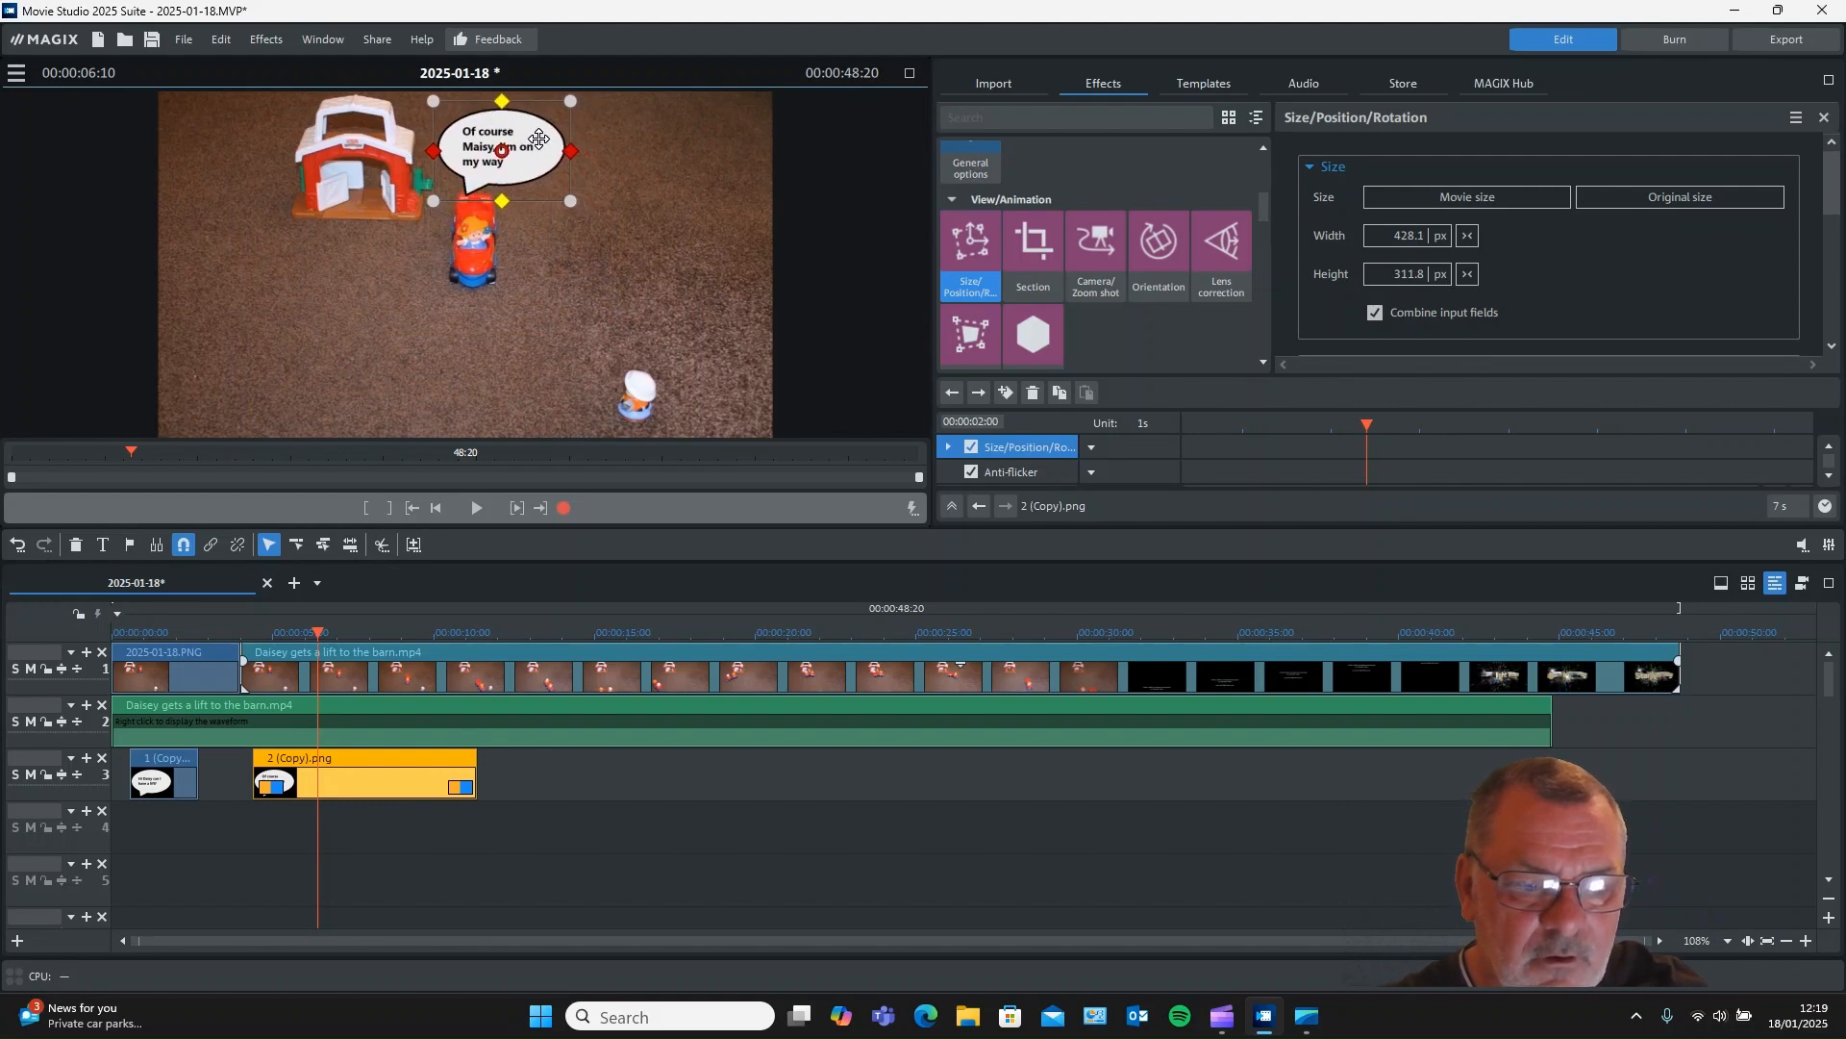
{"action": "left_click", "coordinate": [279, 631]}
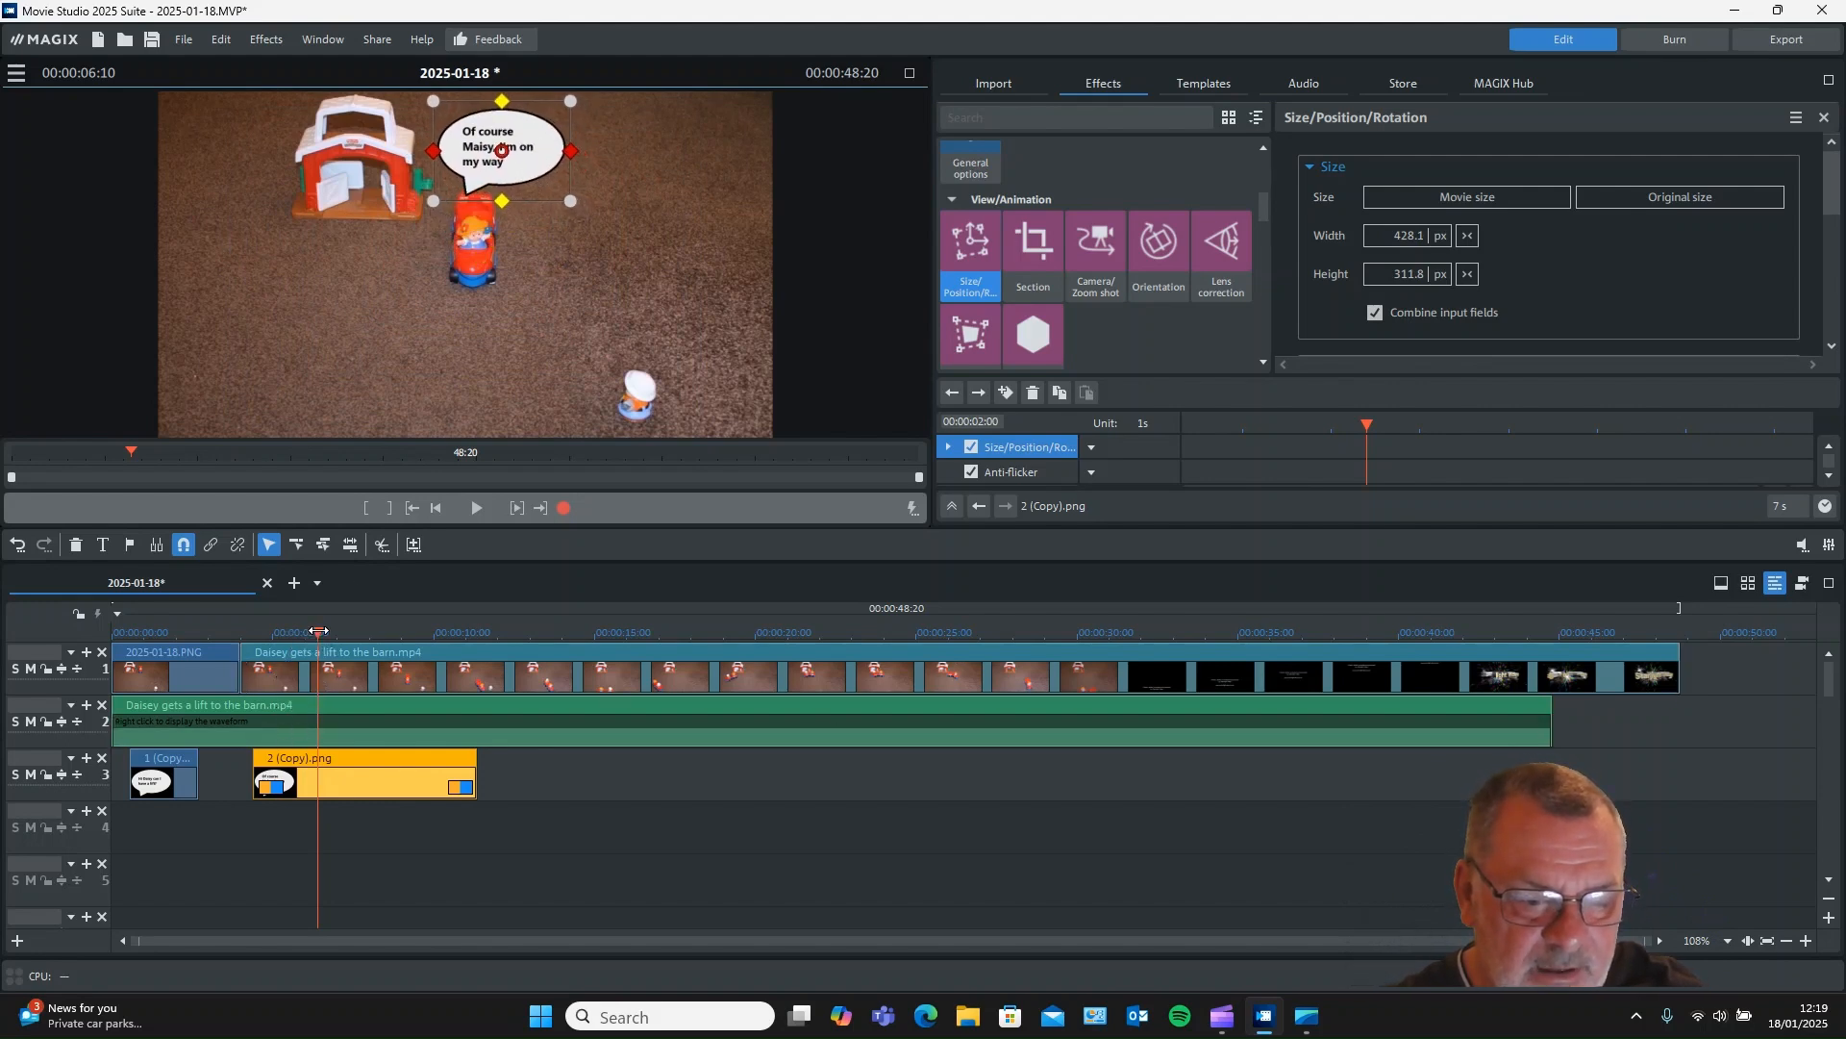
- Shorten the second speech bubble on track 3 so it ends at 00:00:08:20
{"action": "left_click_drag", "start_coordinate": [279, 627], "coordinate": [395, 612]}
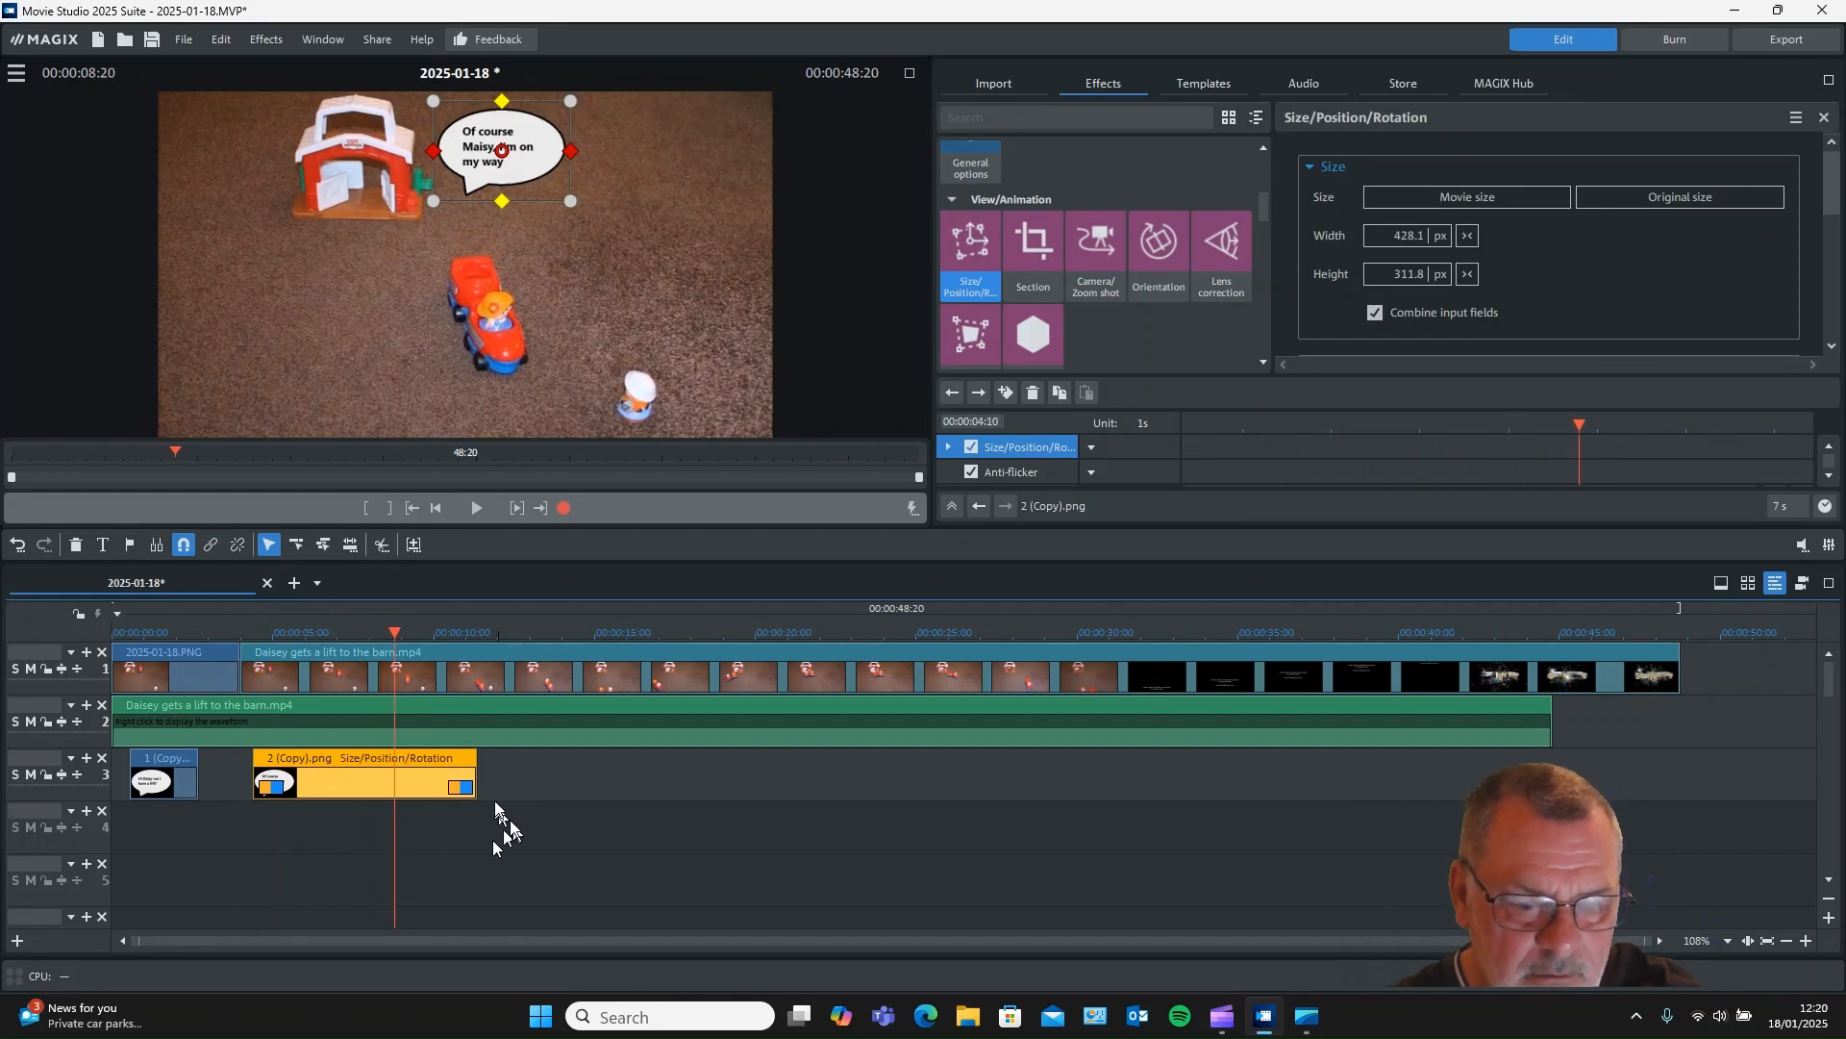
{"action": "left_click_drag", "start_coordinate": [475, 777], "coordinate": [393, 775]}
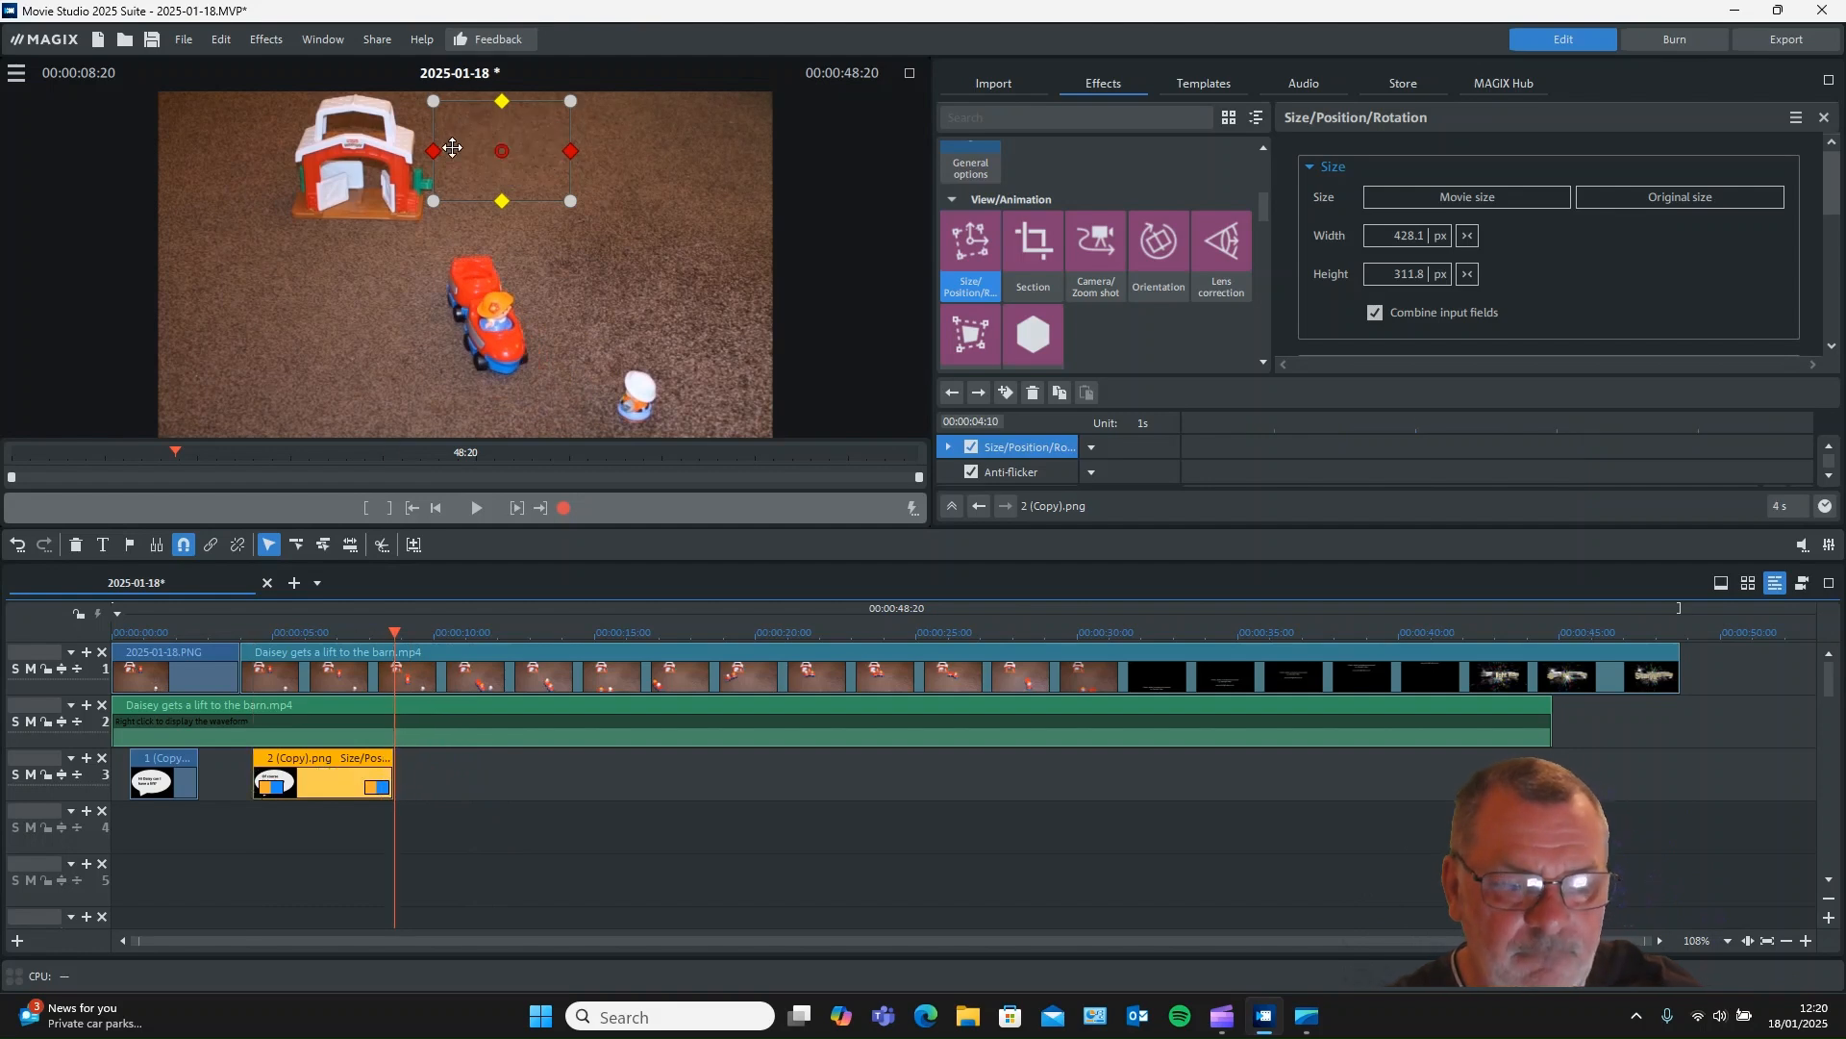
- From 00:00:04:10, attach the second speech bubble to the picture position in the video, selecting the red train and its driver as the tracked area
{"action": "left_click_drag", "start_coordinate": [276, 647], "coordinate": [254, 643]}
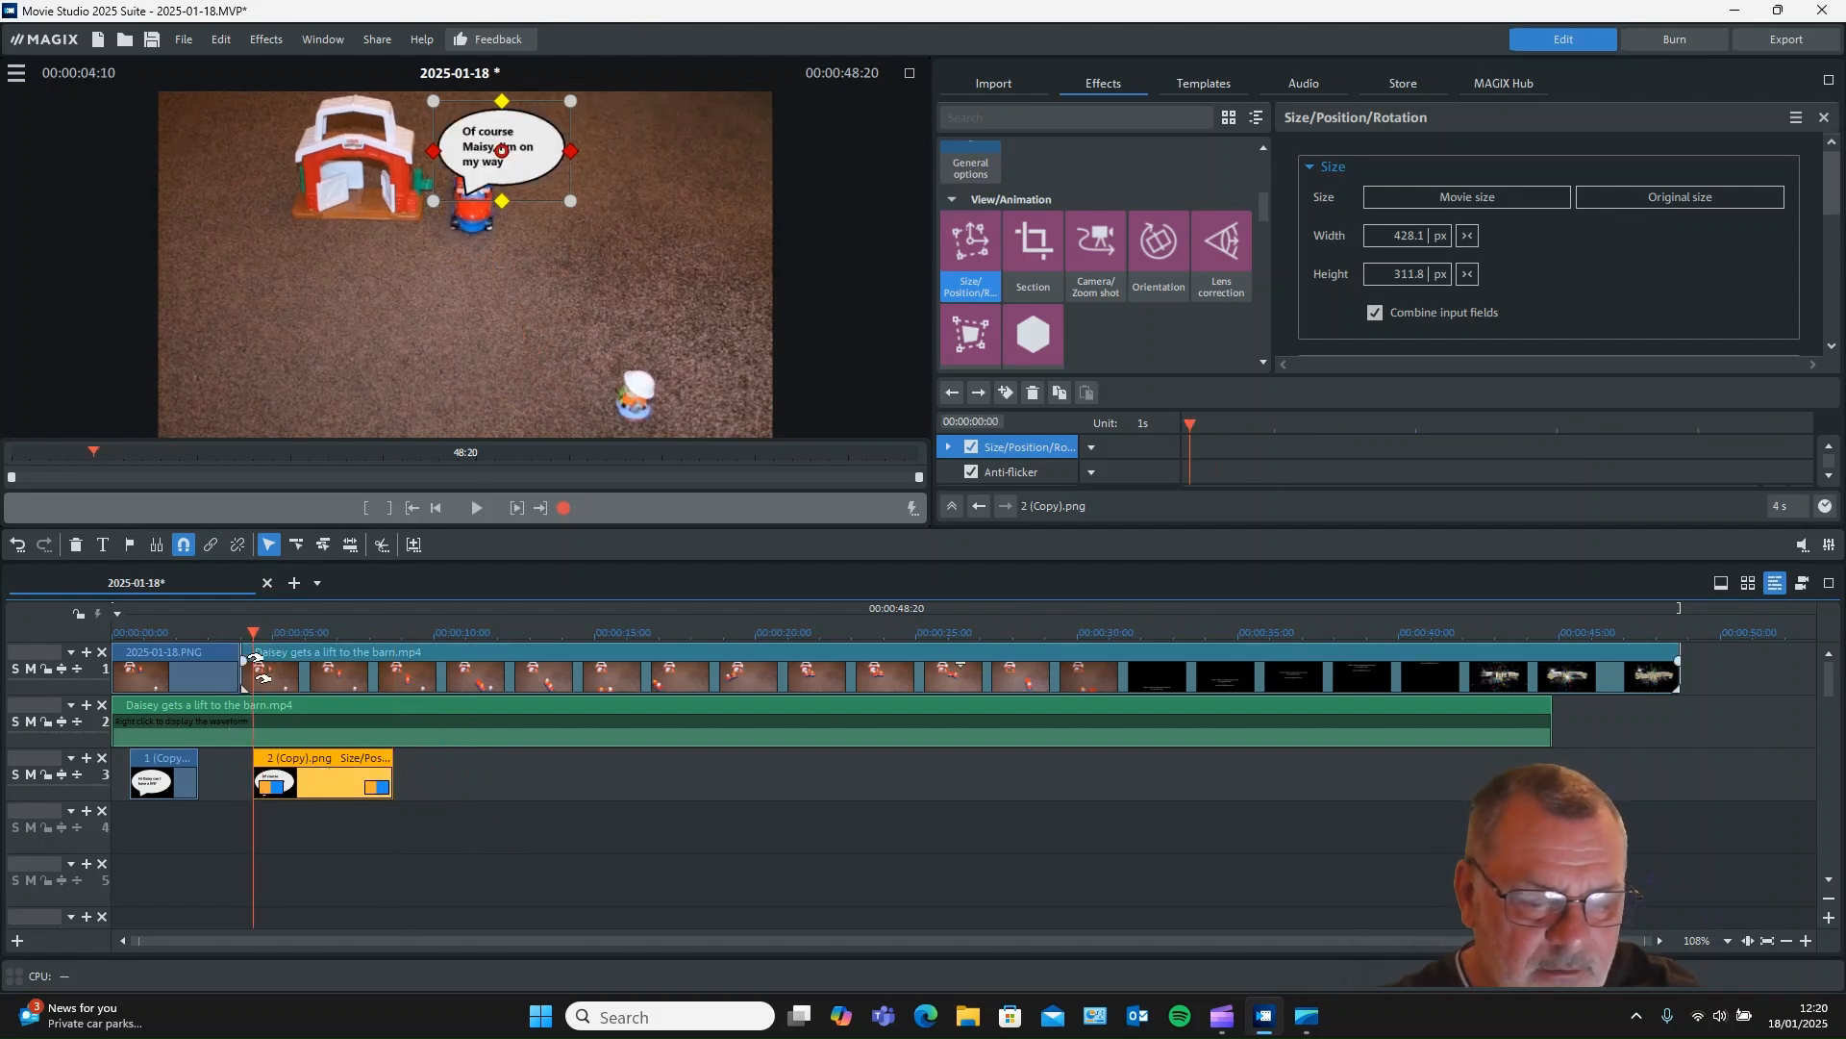
{"action": "right_click", "coordinate": [324, 757]}
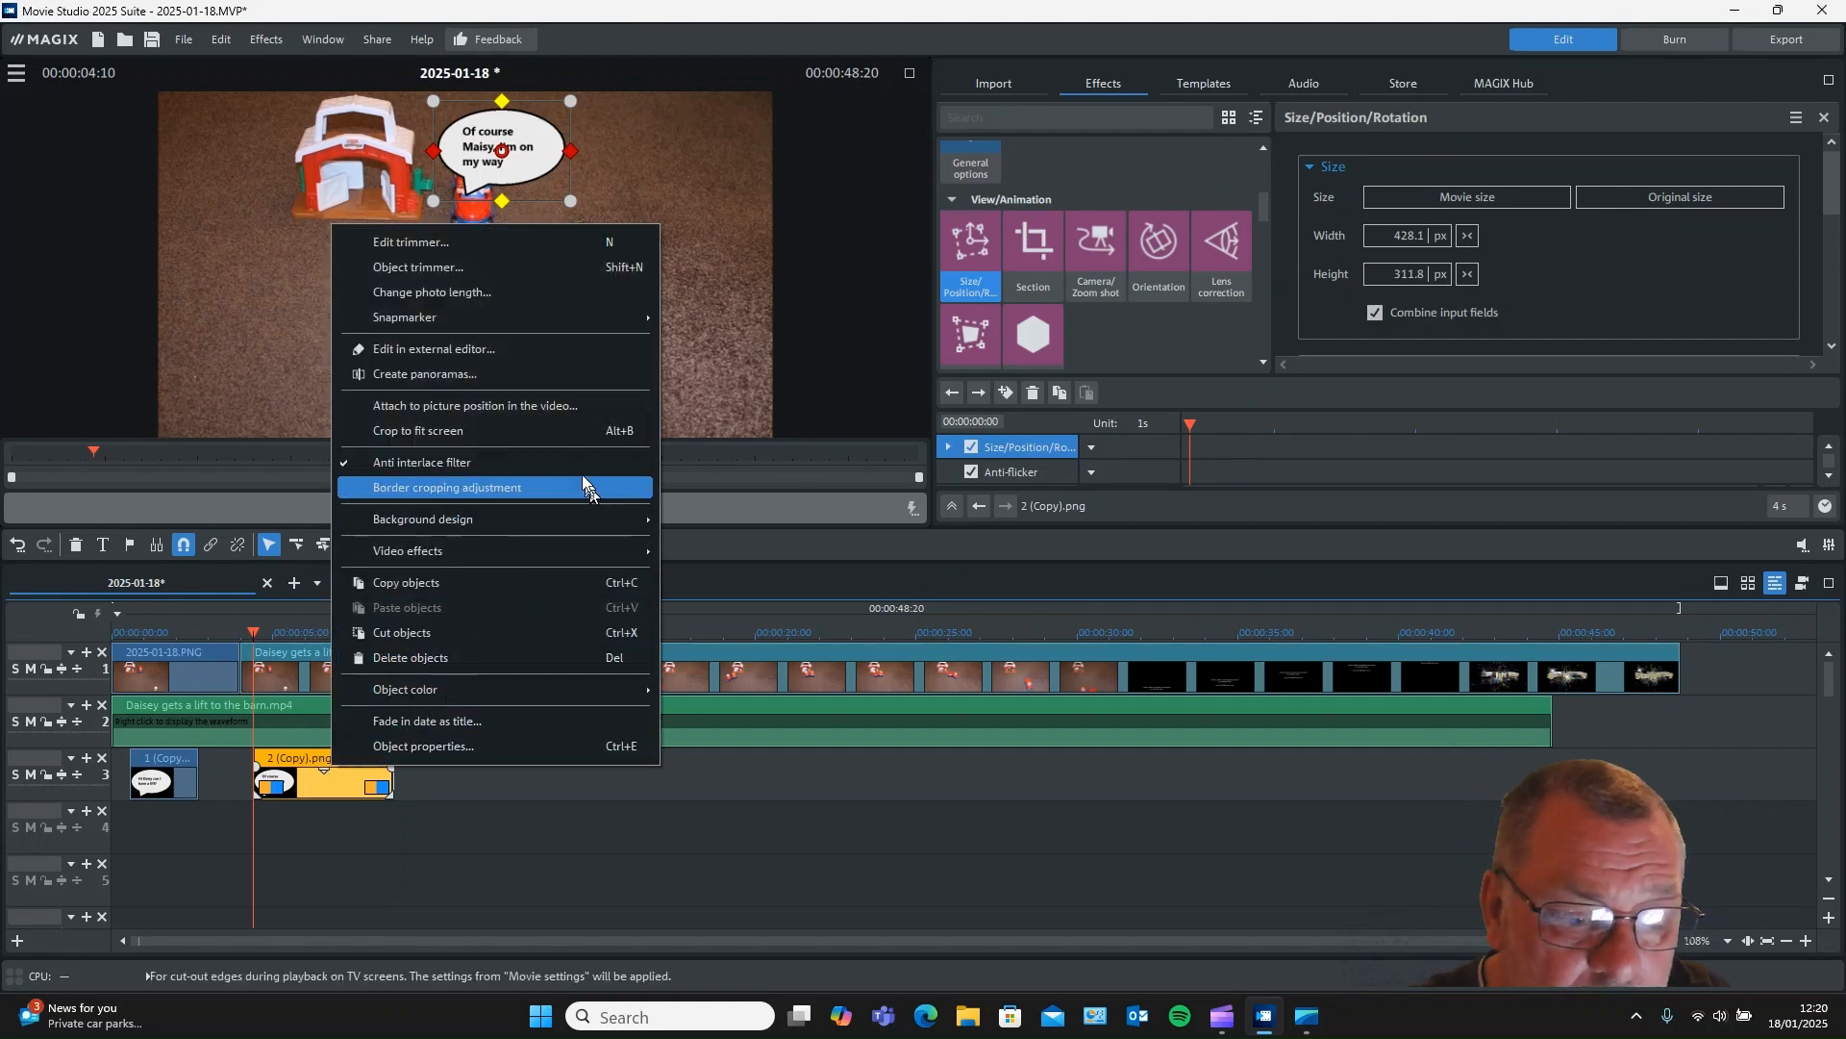
{"action": "left_click", "coordinate": [476, 406]}
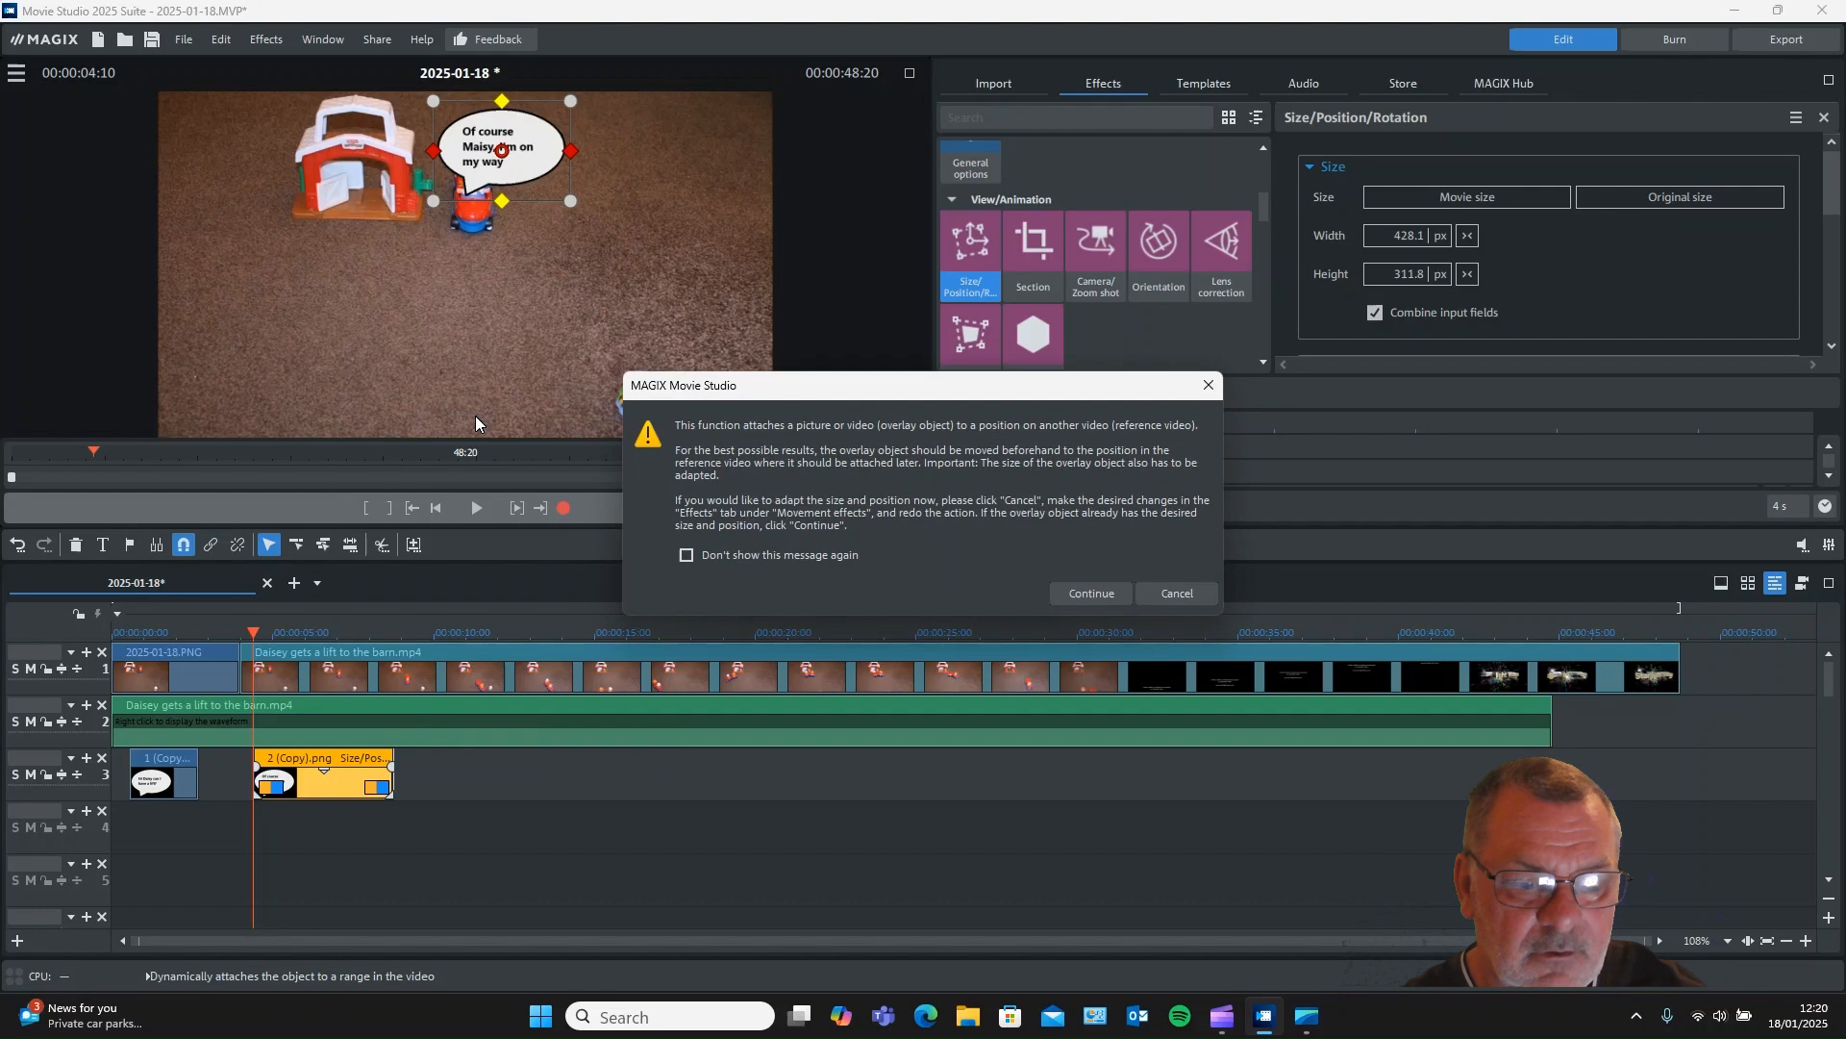
{"action": "left_click", "coordinate": [1110, 602]}
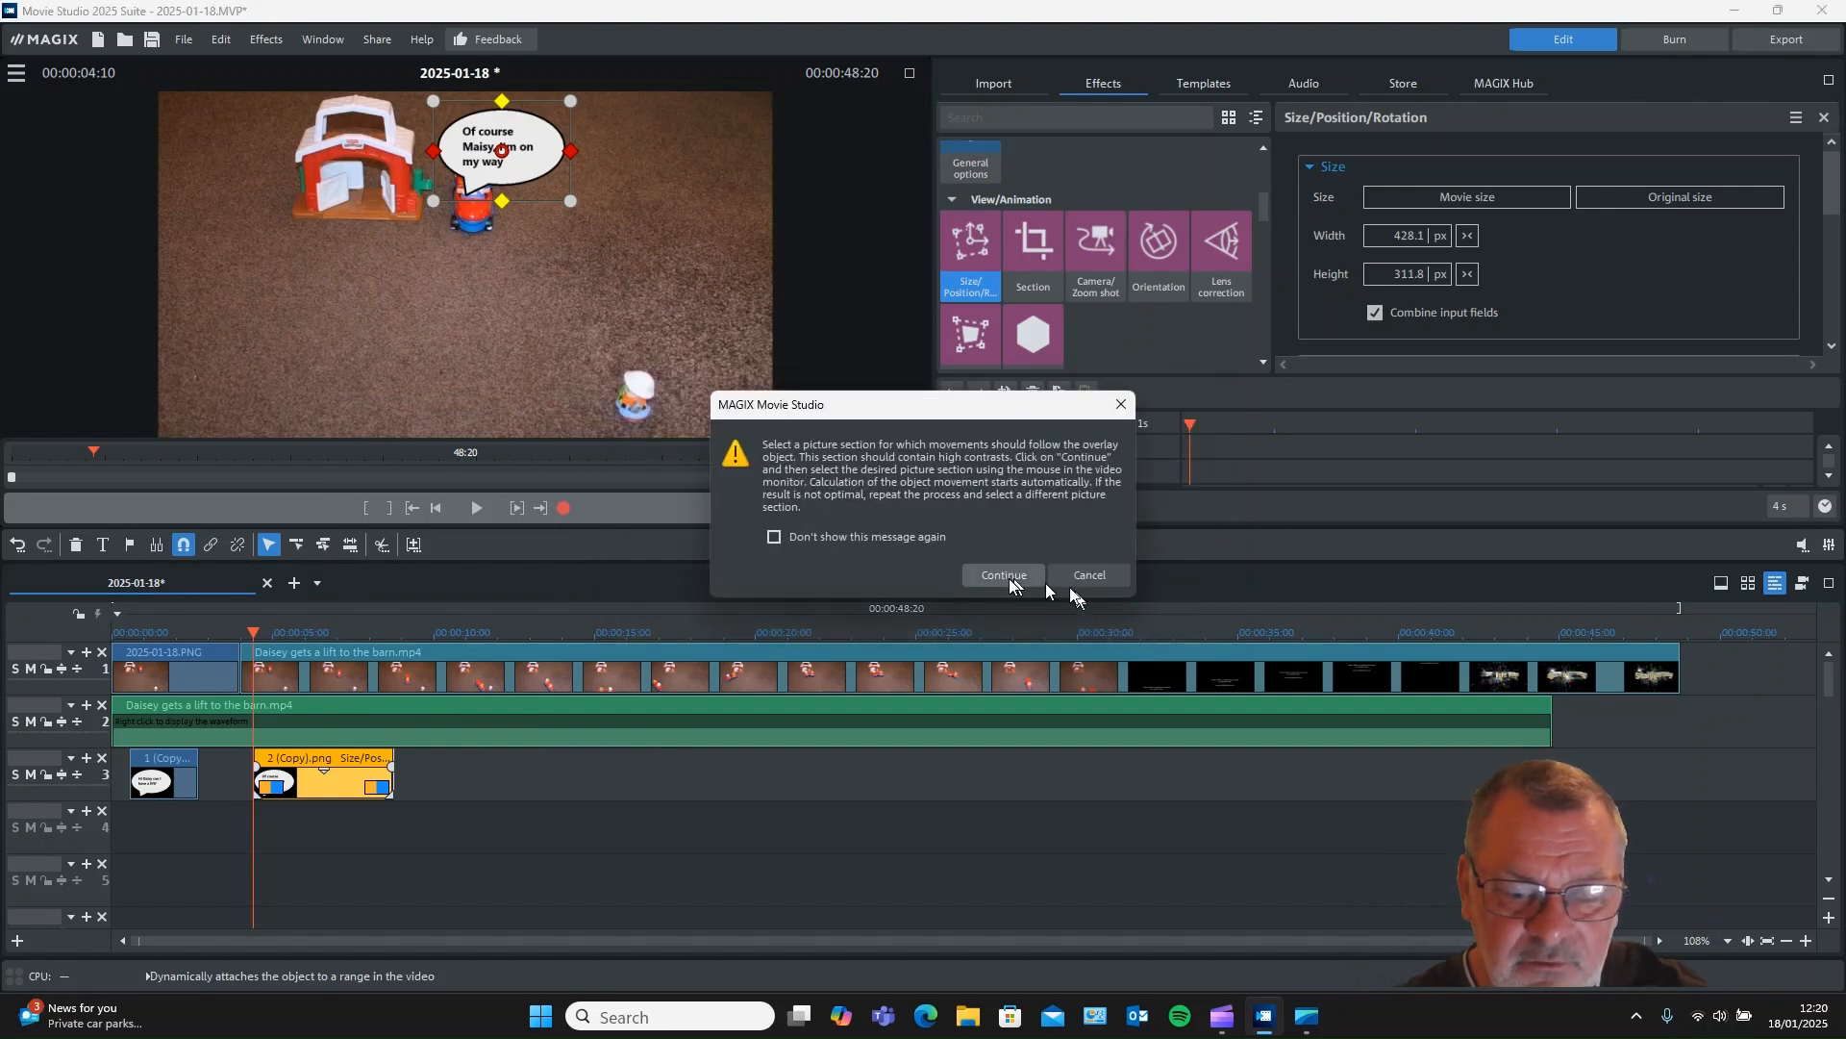
{"action": "left_click", "coordinate": [1006, 575]}
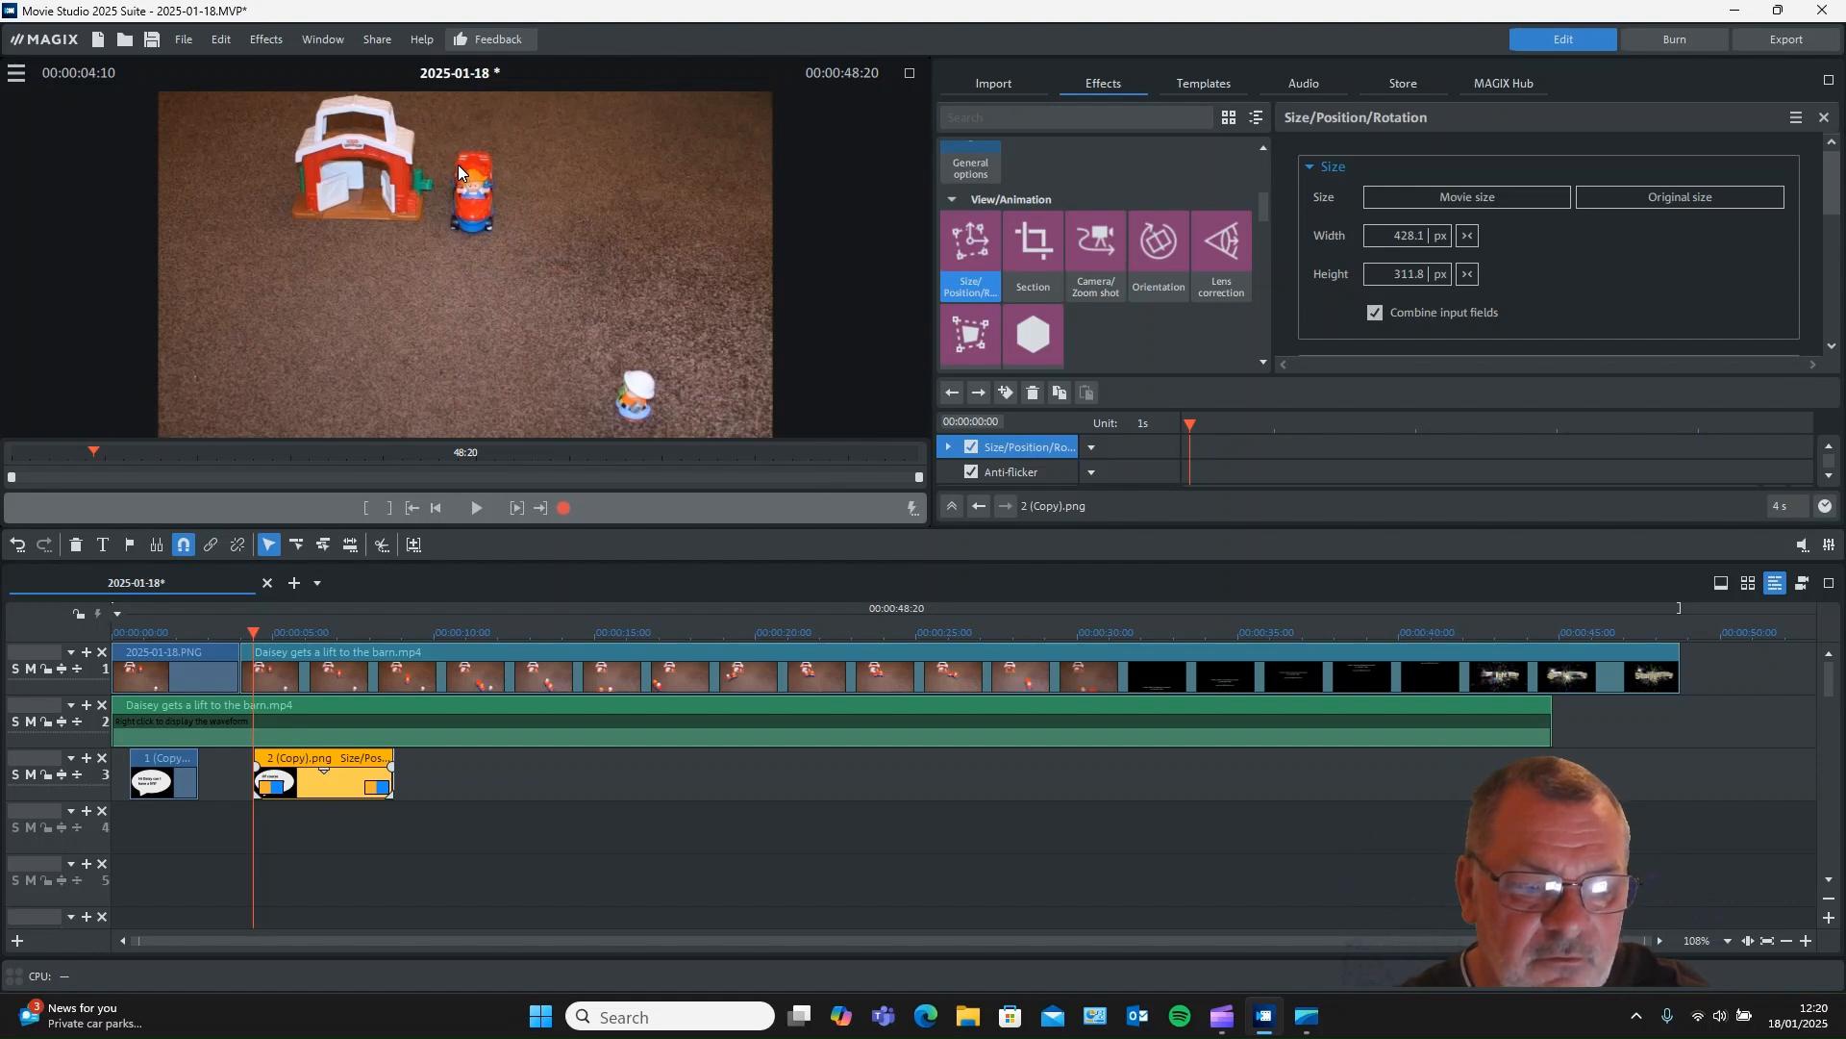
{"action": "left_click_drag", "start_coordinate": [458, 164], "coordinate": [495, 198]}
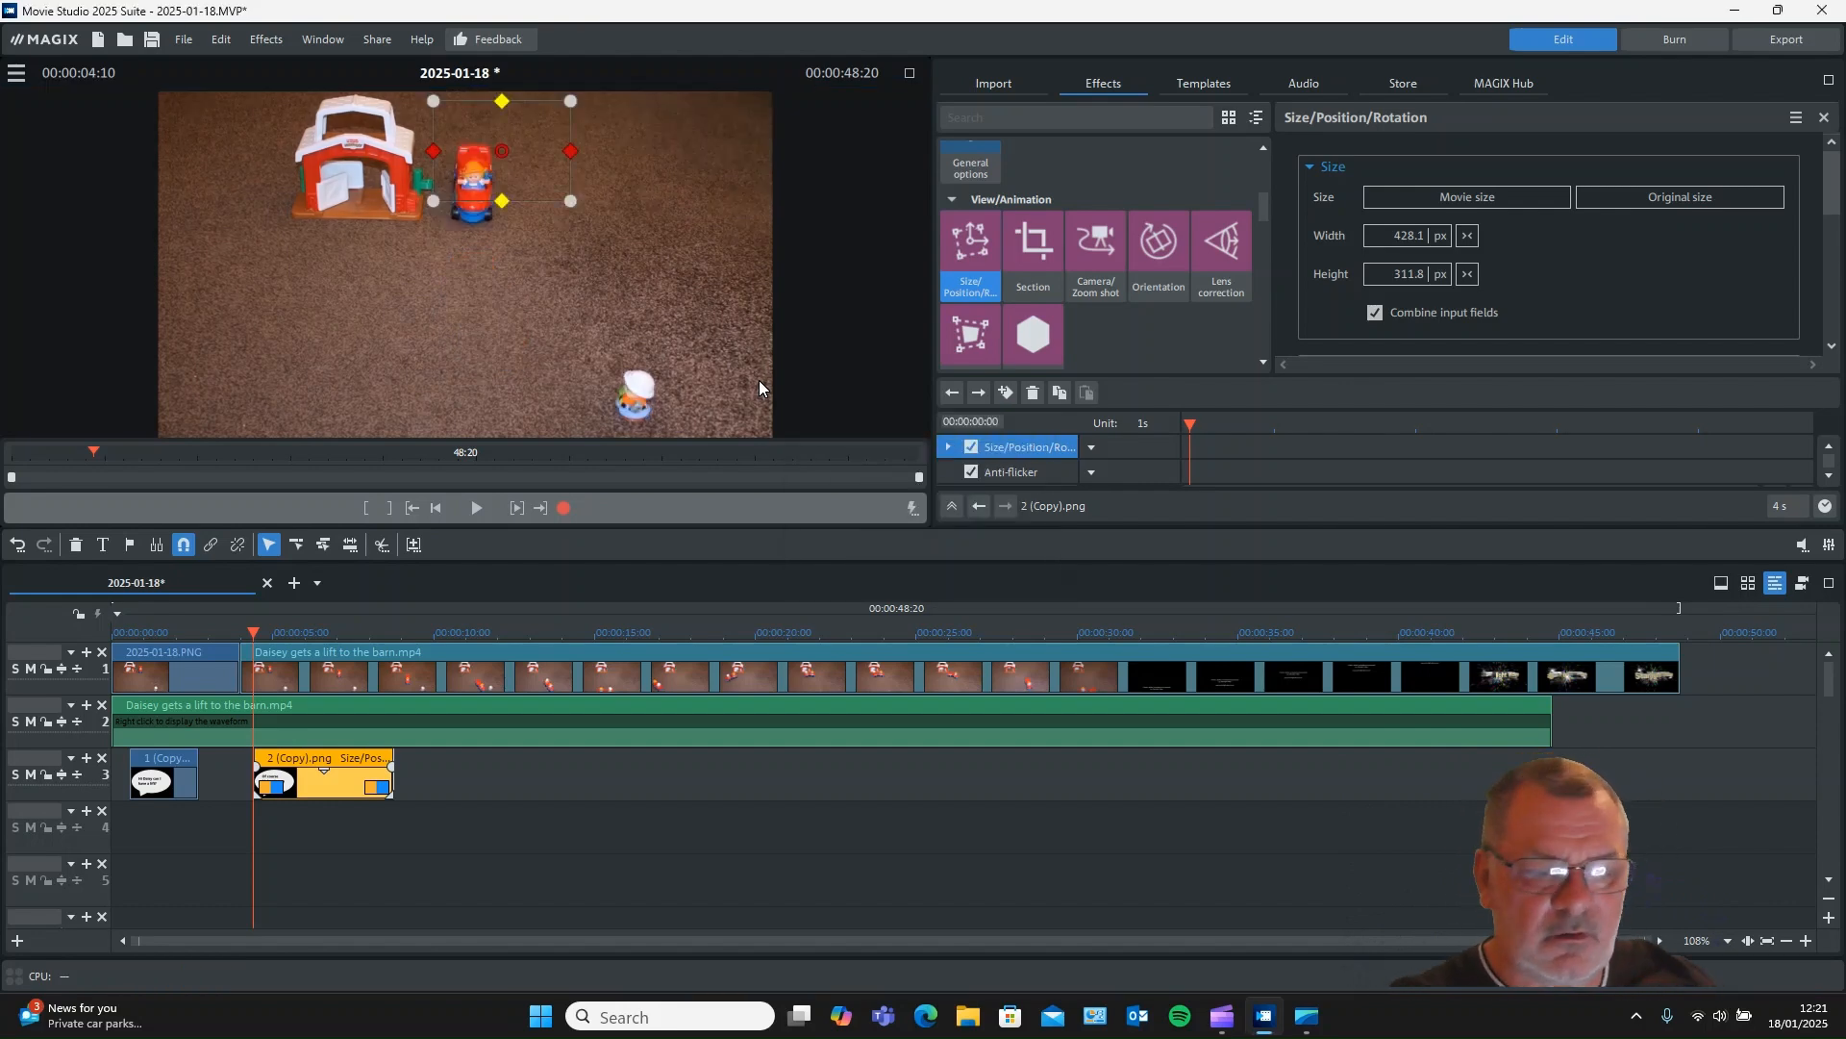
- Play the movie from the start to check how the second speech bubble follows the moving train
{"action": "left_click", "coordinate": [413, 507]}
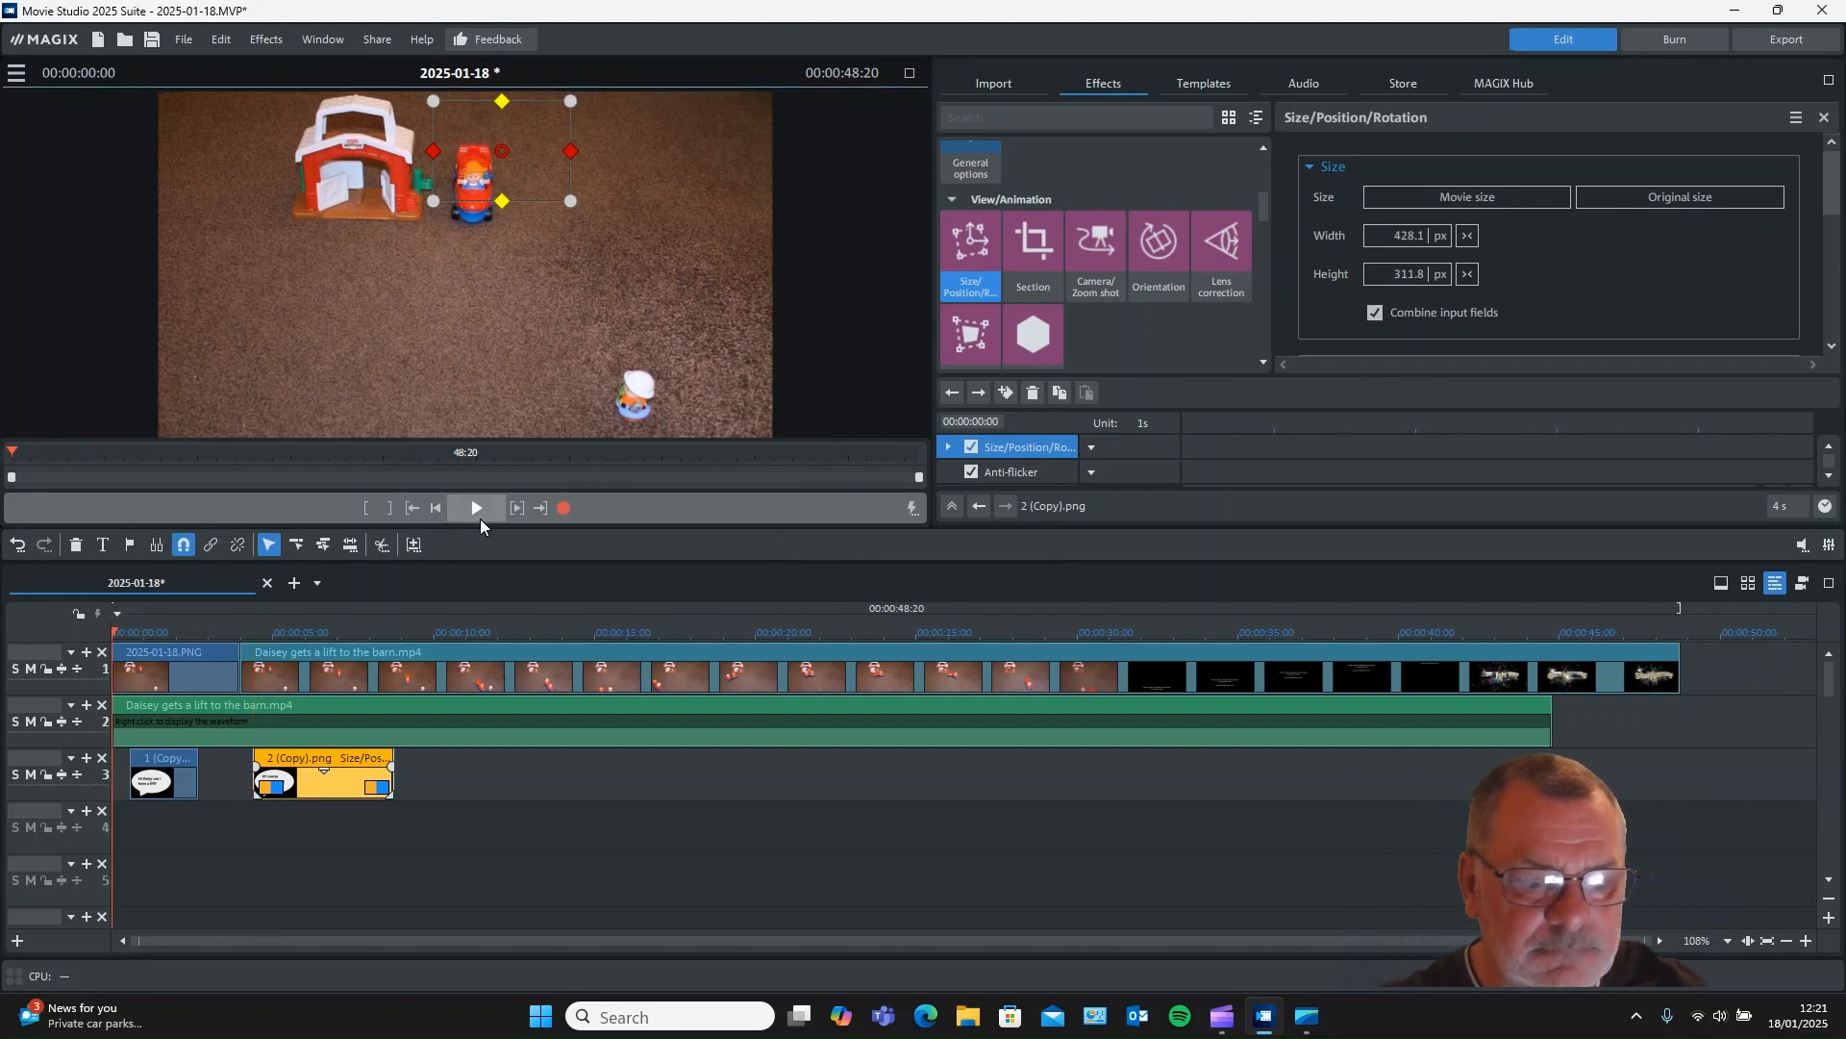
{"action": "left_click", "coordinate": [480, 517]}
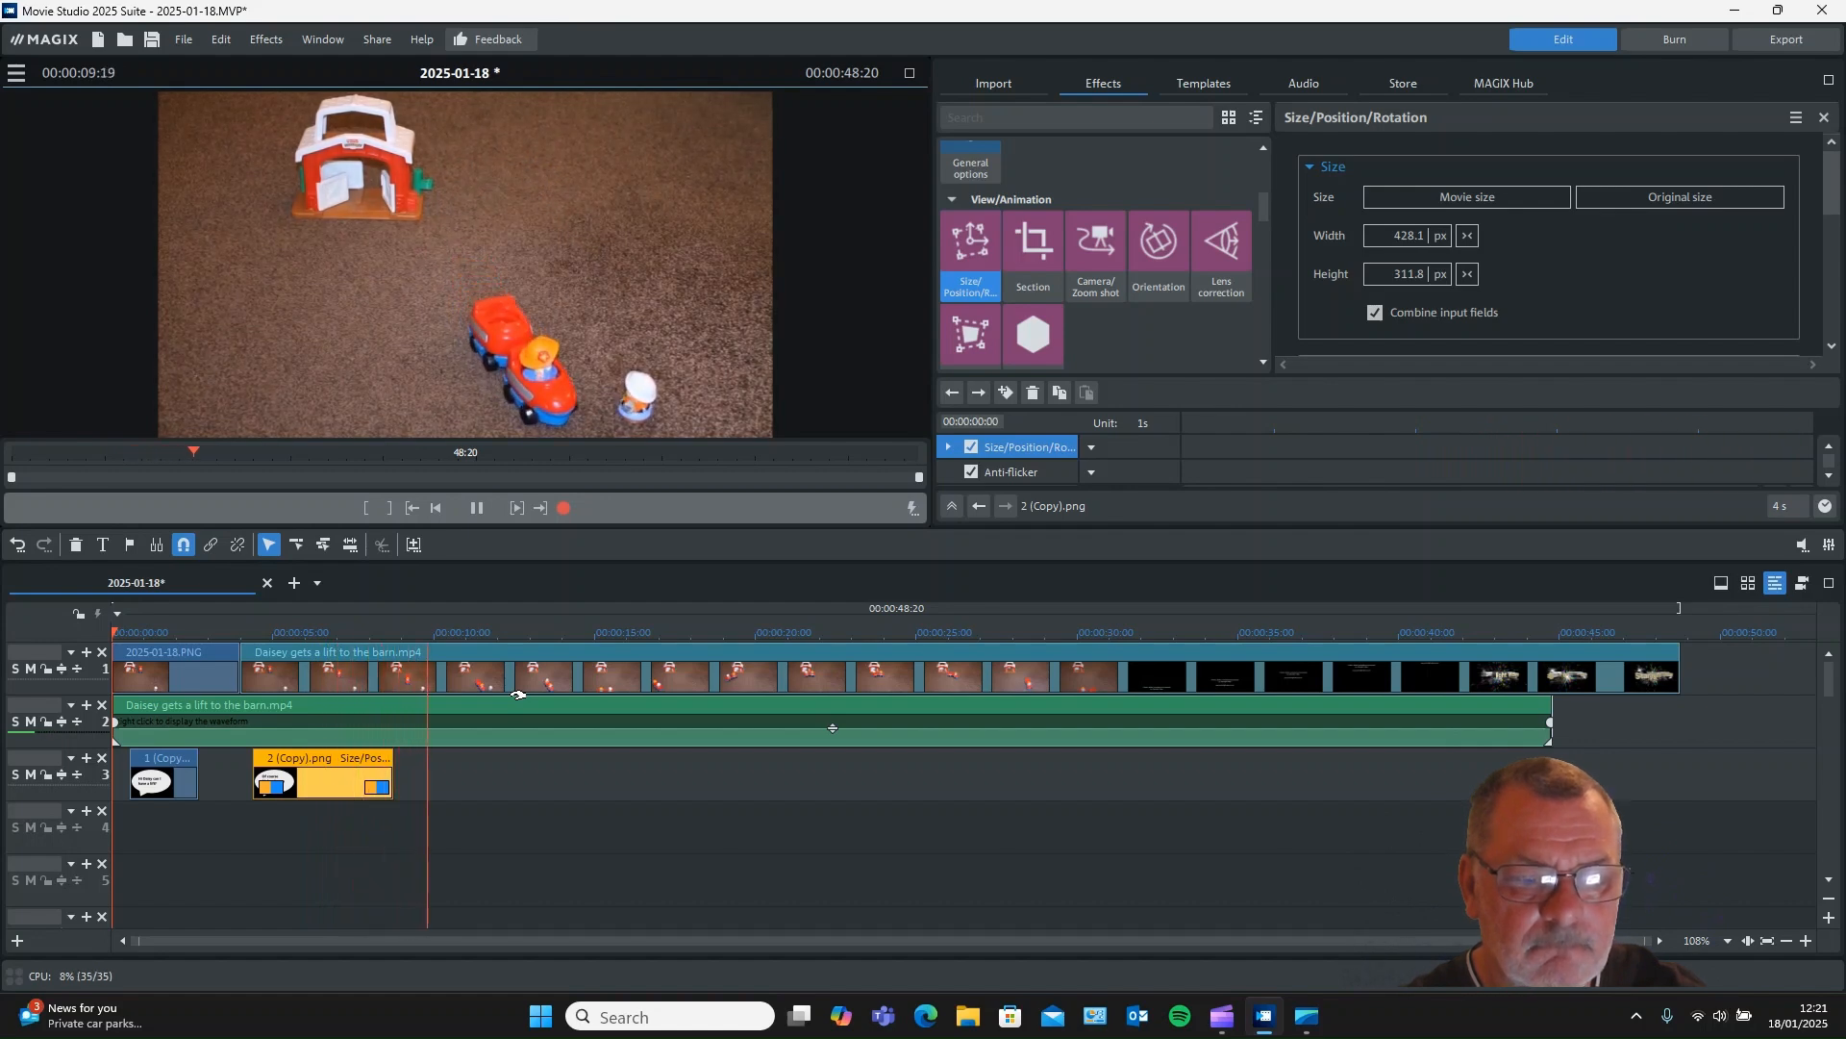
{"action": "left_click", "coordinate": [474, 509]}
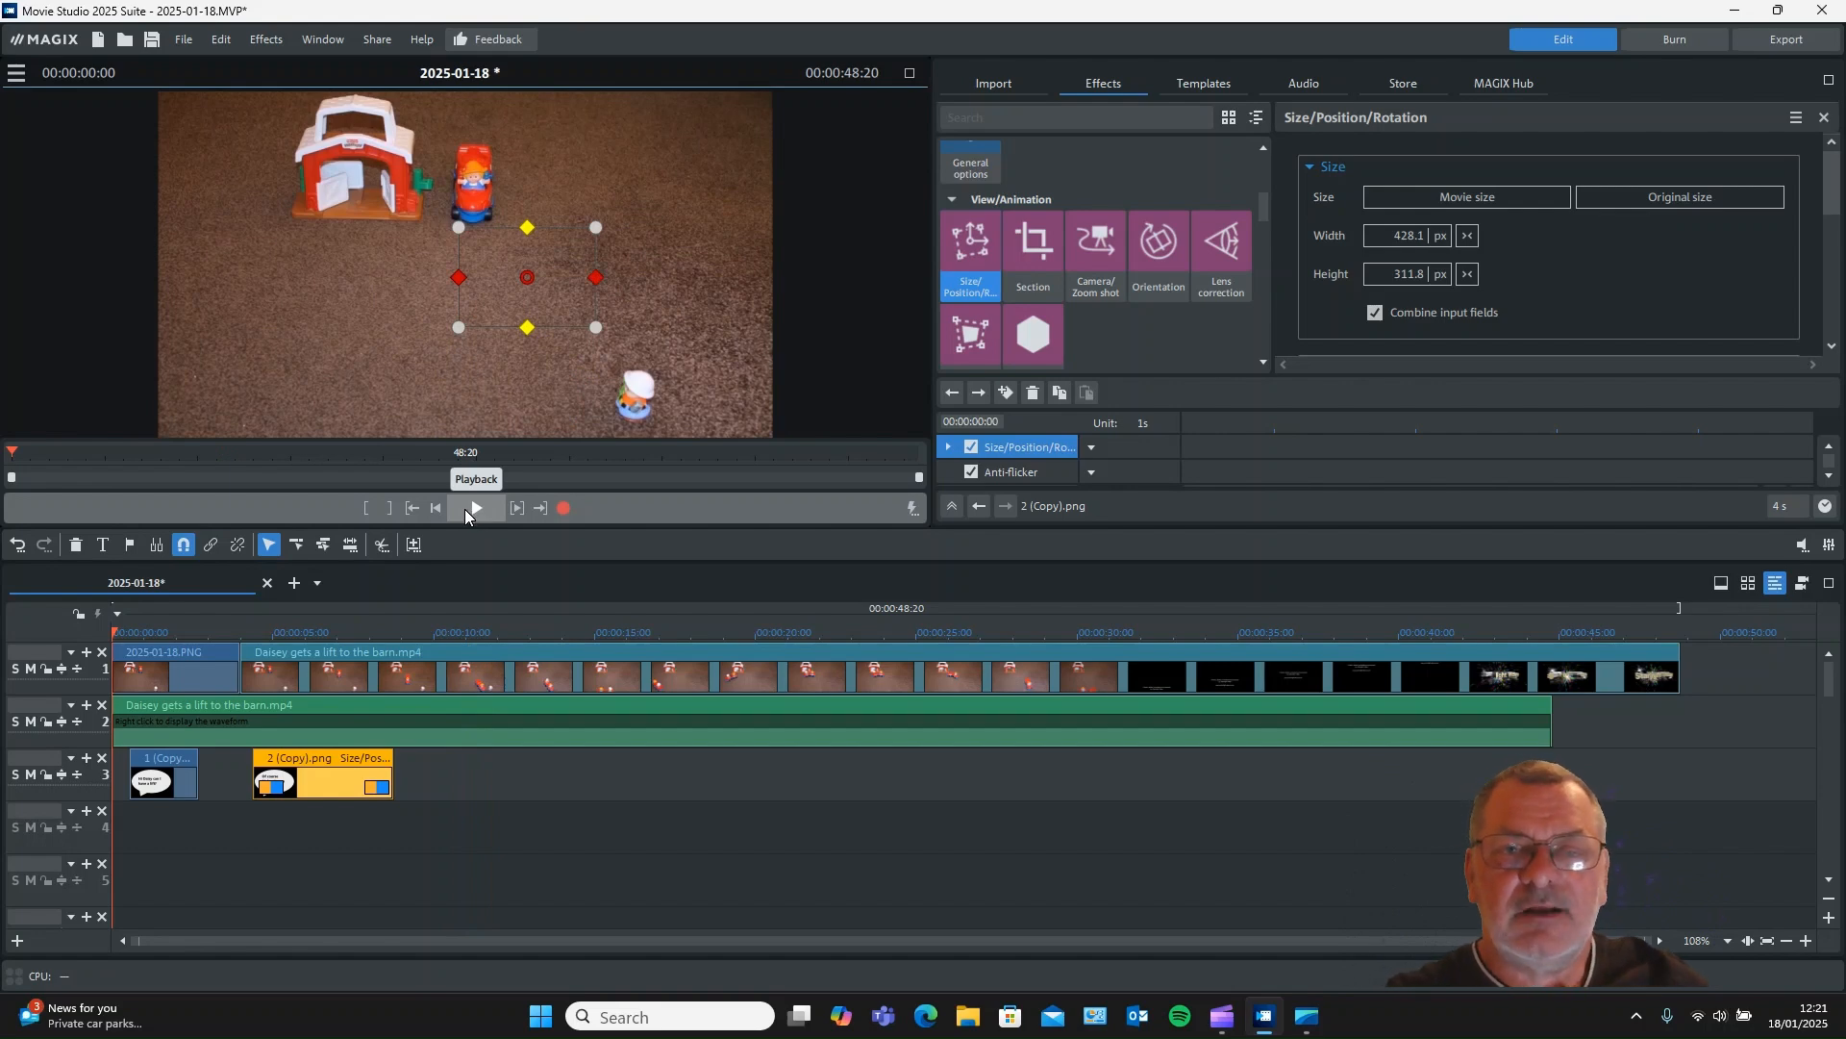